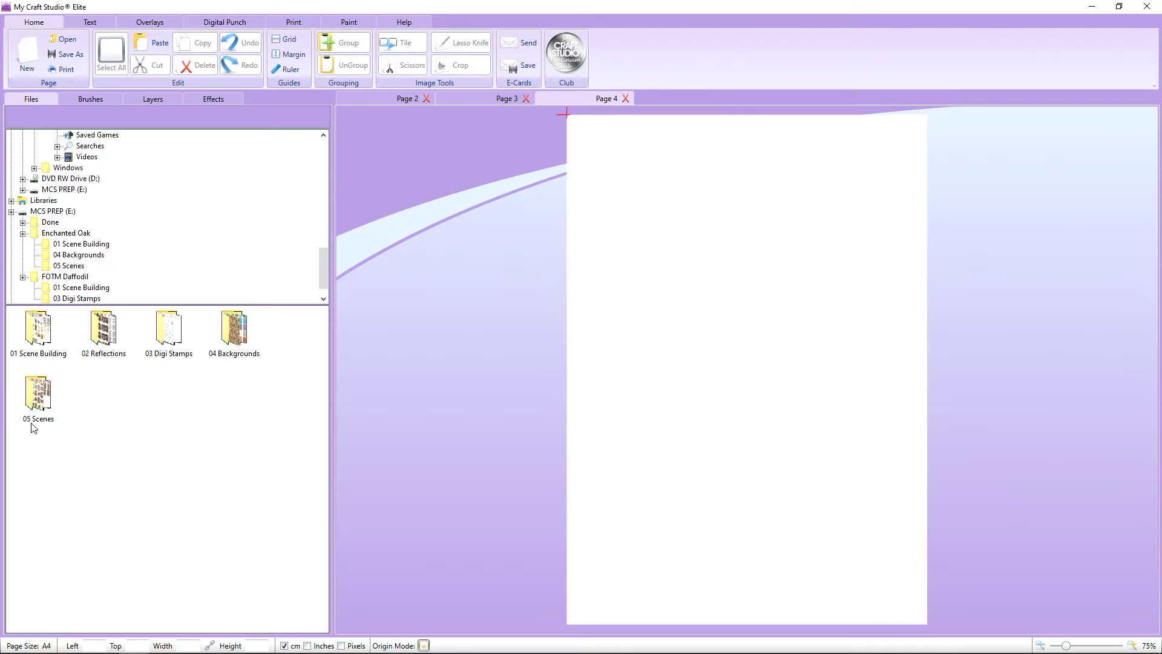
# Step: Place the (0a)Index contact sheet from 01 Scene Building on Page 4 and position it
pyautogui.doubleClick(42, 330)
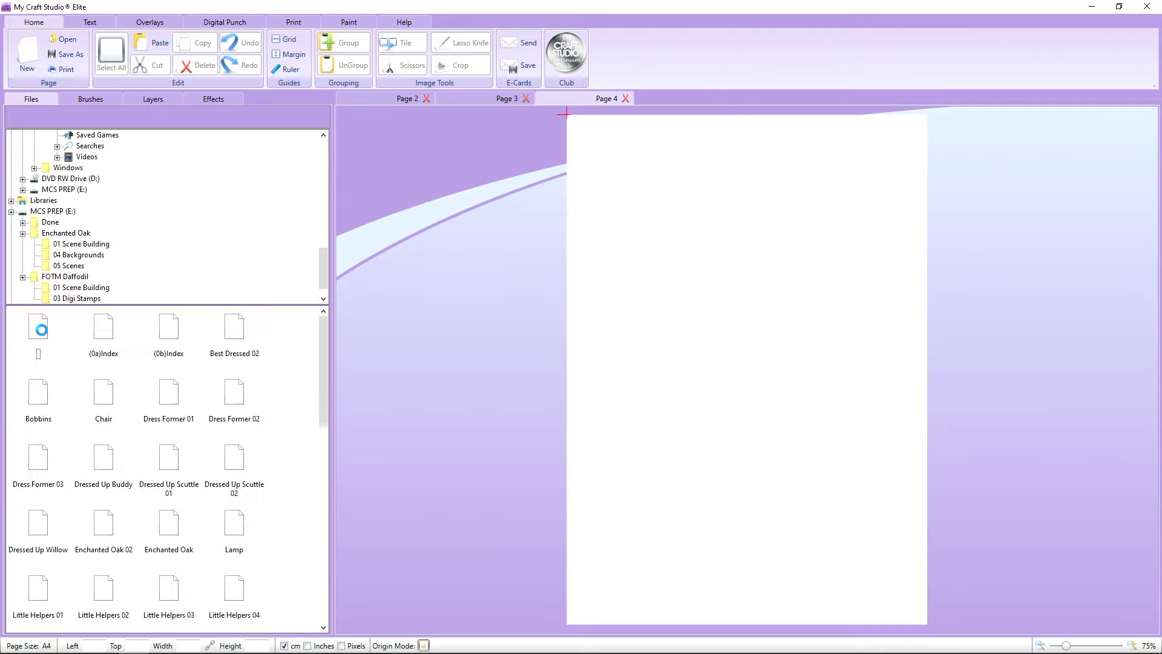
pyautogui.click(107, 336)
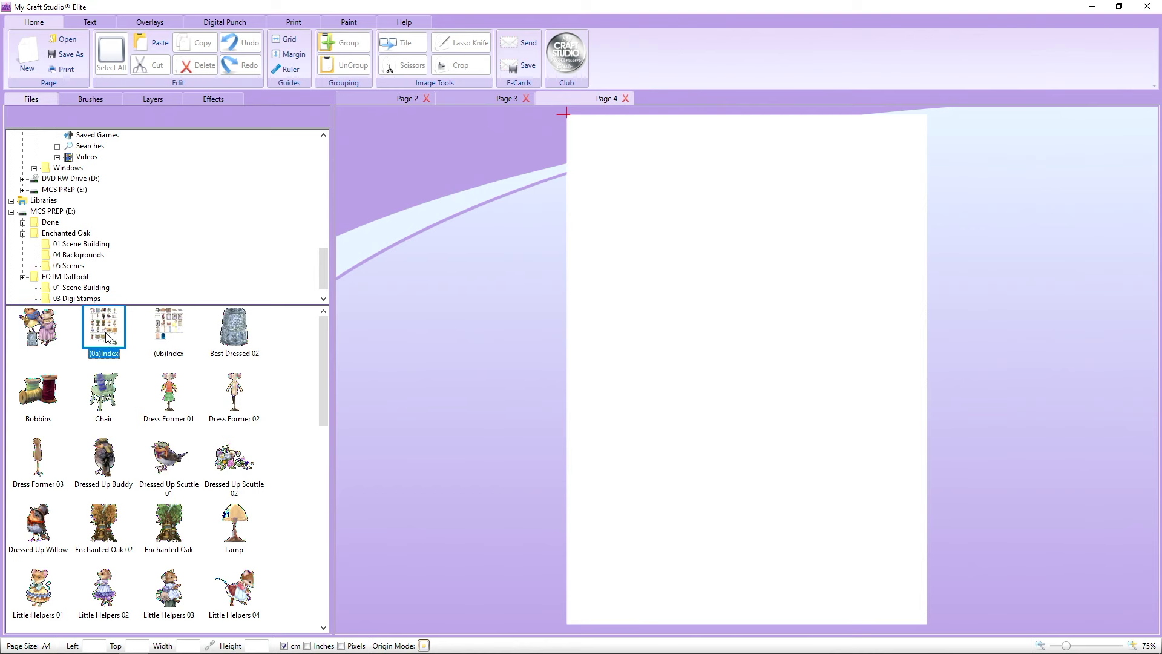
pyautogui.moveTo(107, 336); pyautogui.dragTo(424, 338)
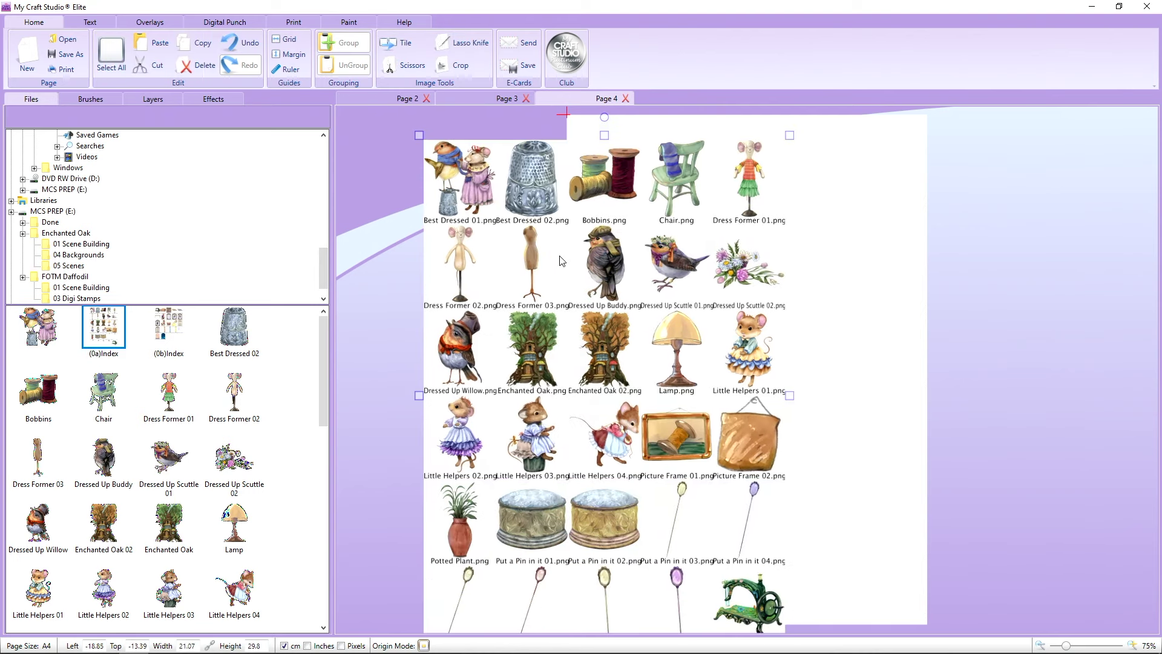
pyautogui.moveTo(595, 324); pyautogui.dragTo(555, 327)
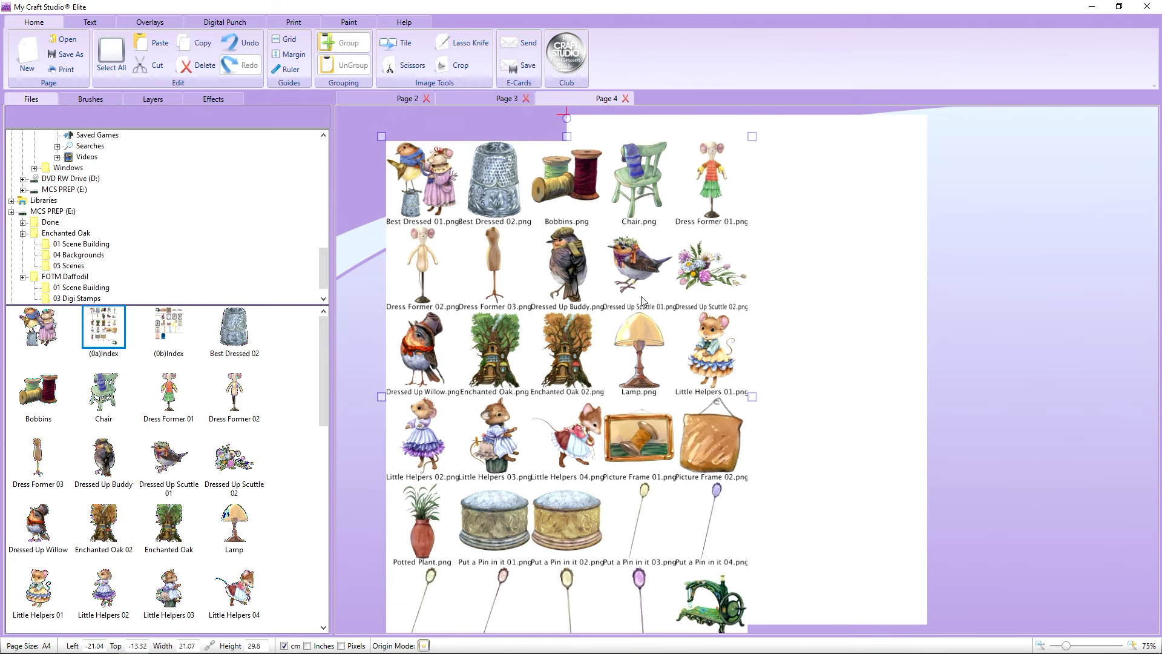
pyautogui.moveTo(568, 438); pyautogui.dragTo(498, 411)
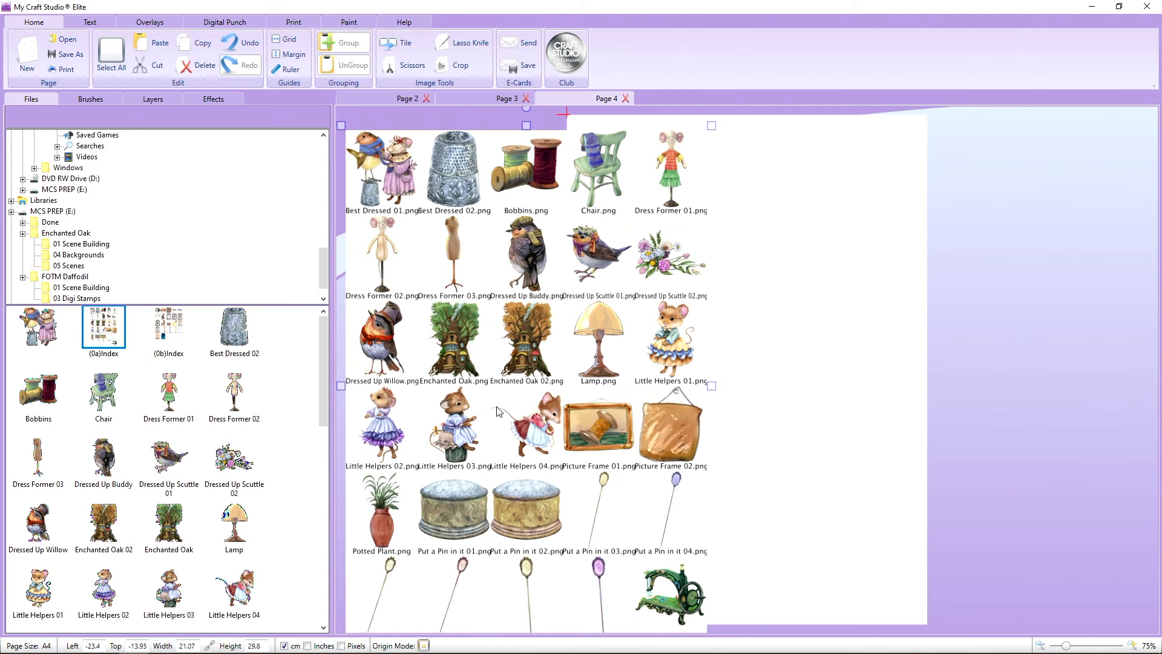
pyautogui.moveTo(518, 355); pyautogui.dragTo(514, 364)
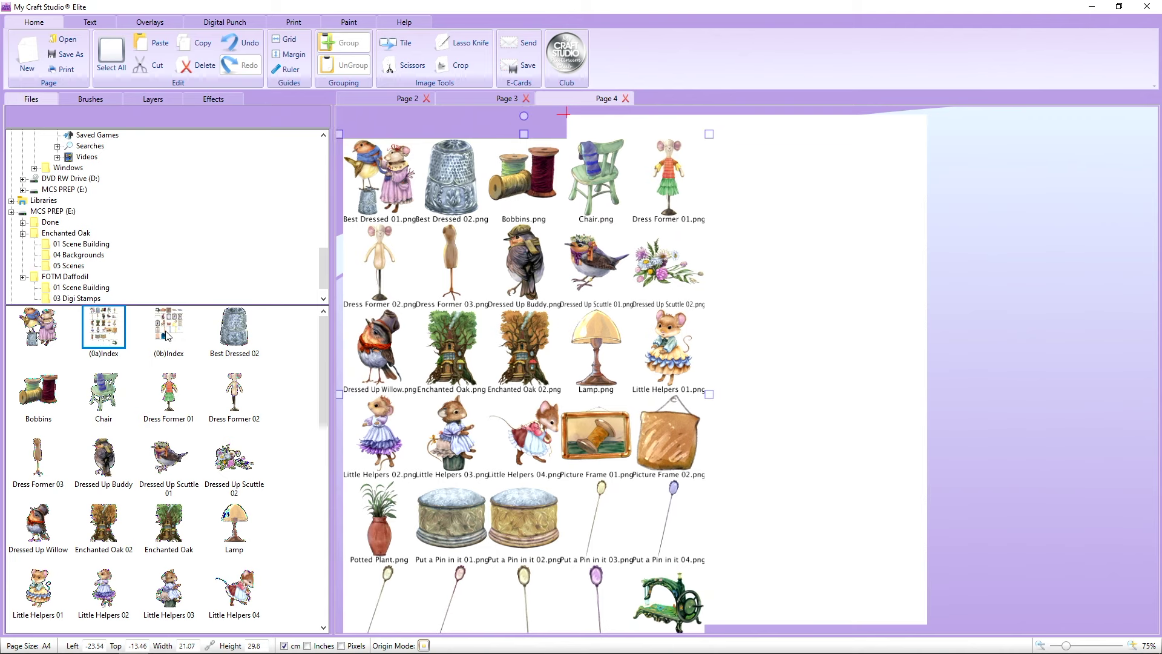
# Step: Add the (0b)Index sheet beside the first and adjust both sheets' positions
pyautogui.moveTo(160, 334); pyautogui.dragTo(756, 262)
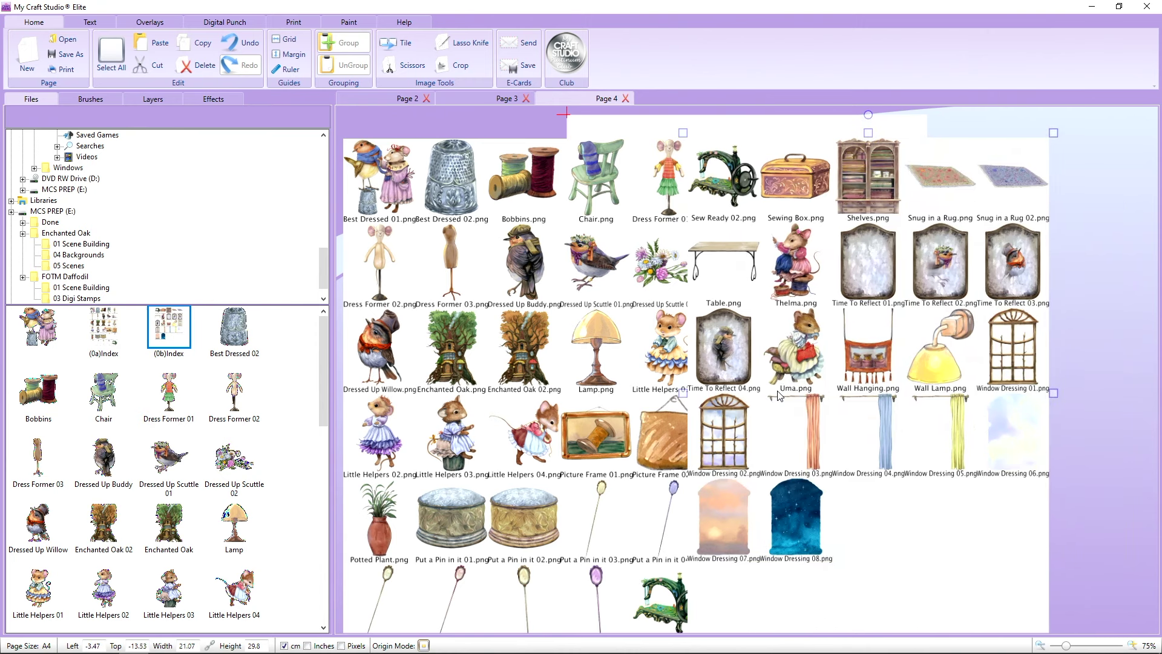
pyautogui.moveTo(779, 396); pyautogui.dragTo(792, 374)
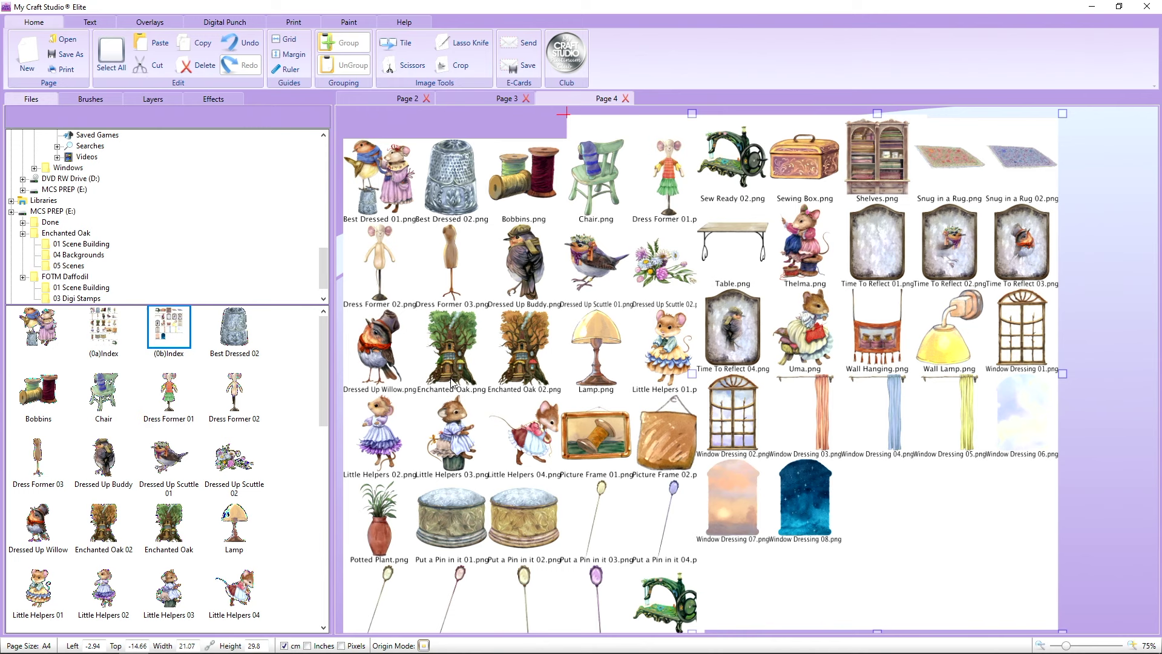
pyautogui.moveTo(580, 367); pyautogui.dragTo(576, 387)
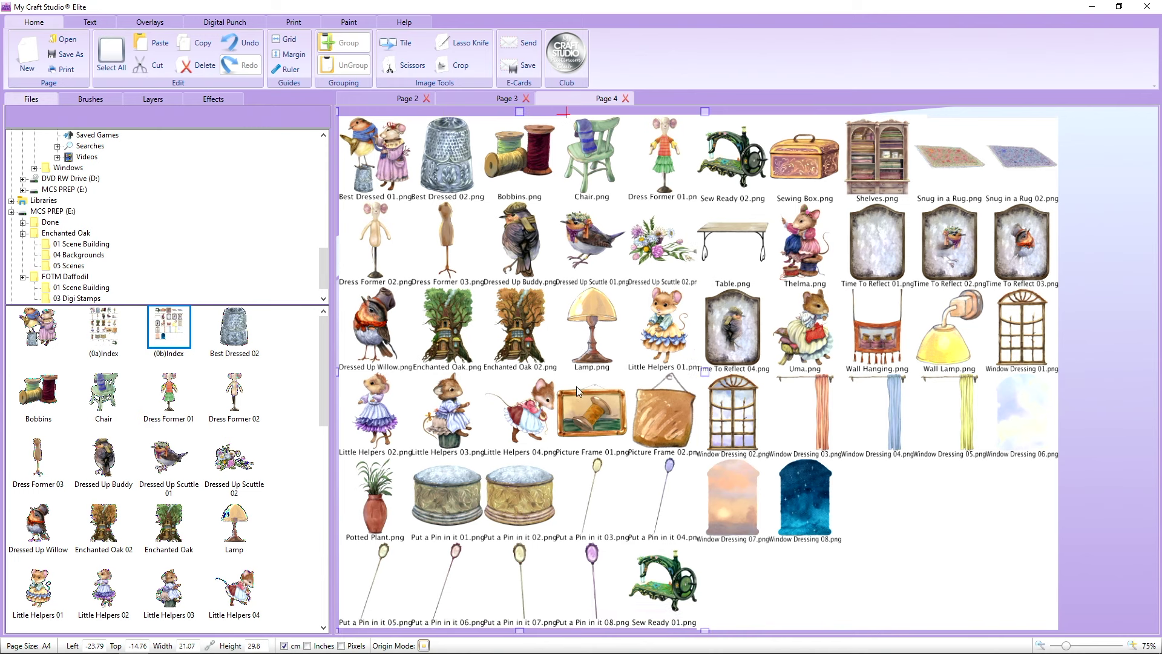
pyautogui.moveTo(538, 448); pyautogui.dragTo(526, 435)
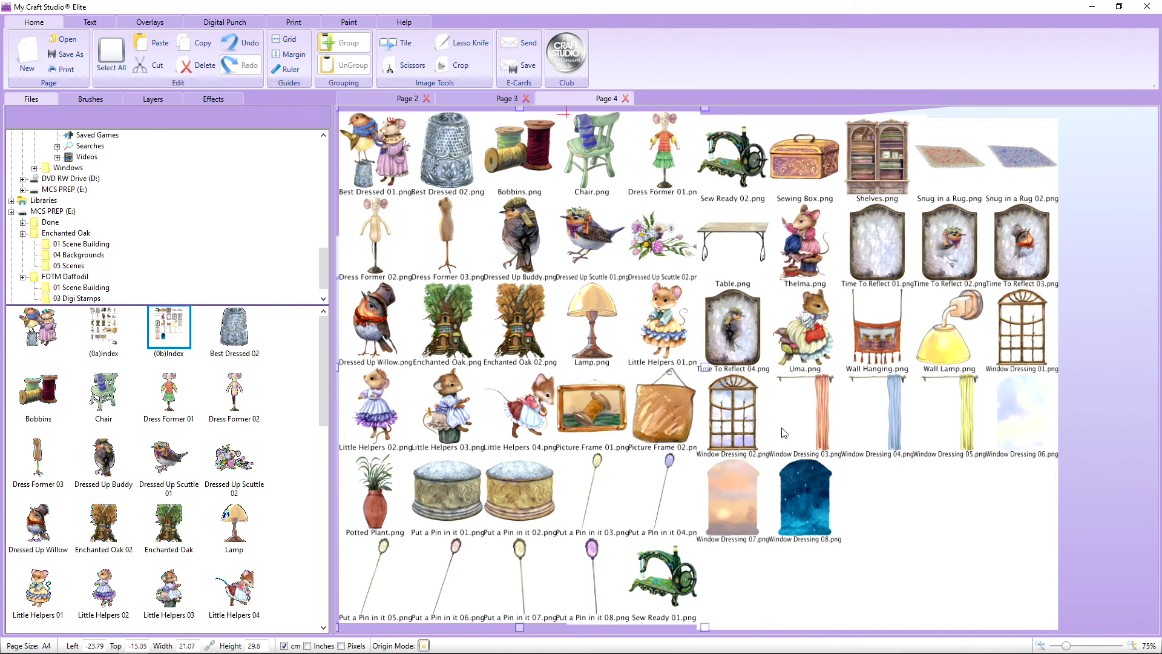
# Step: Clear both index sheets and place the TR1309 Enchanted Oak sheet from 02 Reflections on Page 4
pyautogui.click(214, 70)
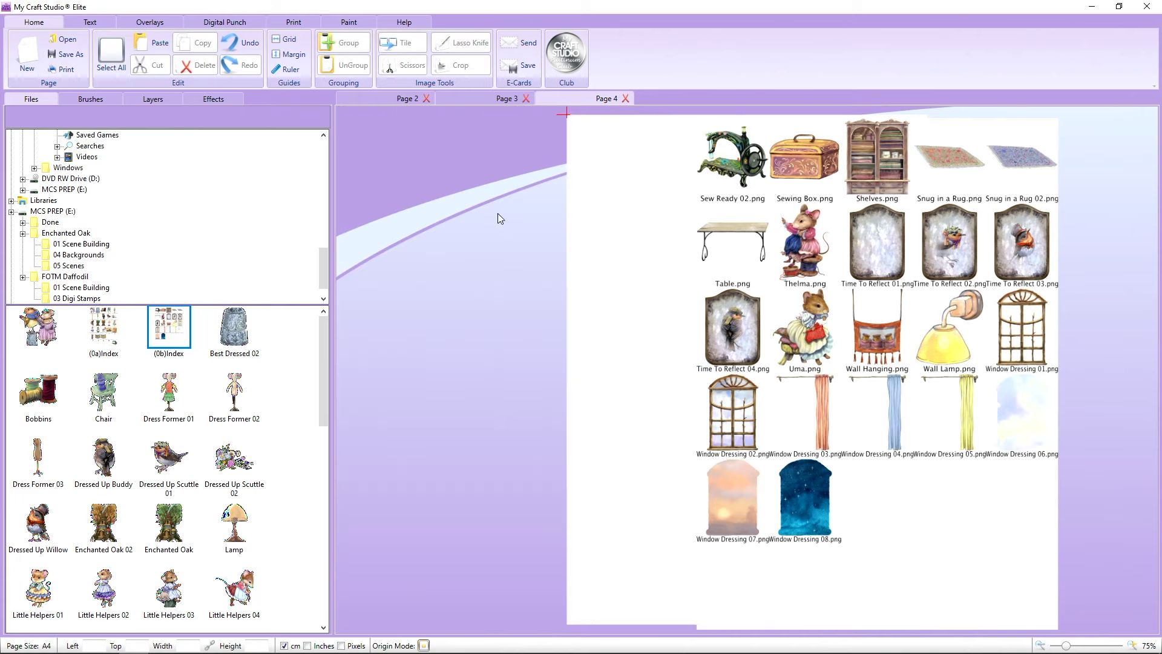
pyautogui.click(198, 65)
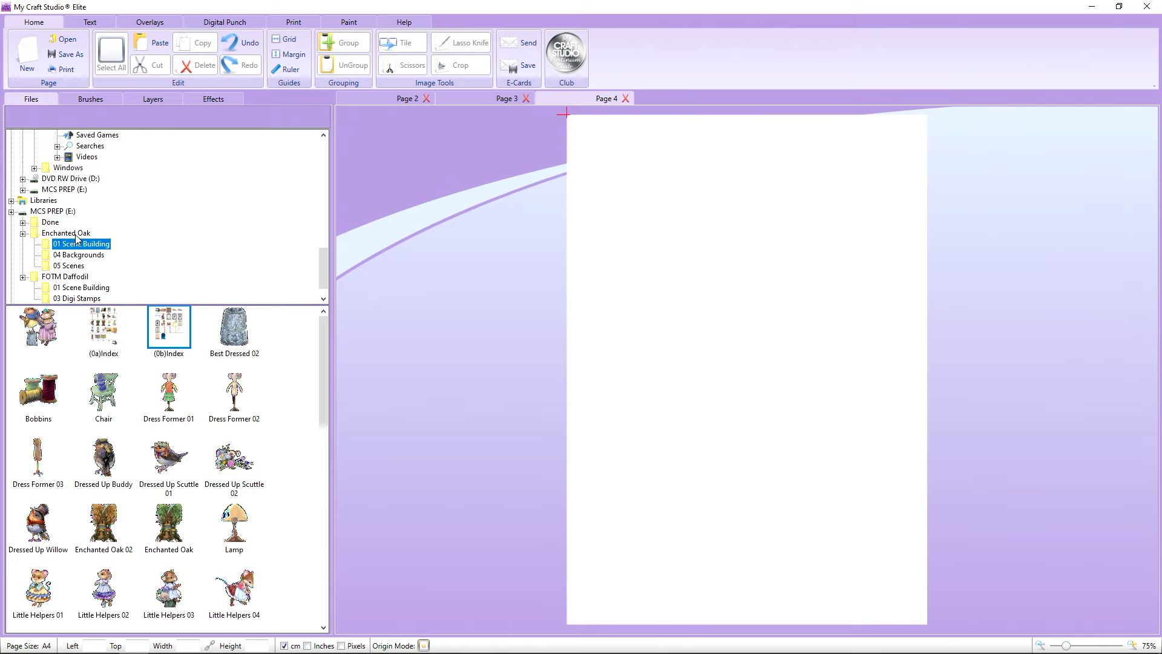
pyautogui.click(79, 235)
pyautogui.doubleClick(111, 343)
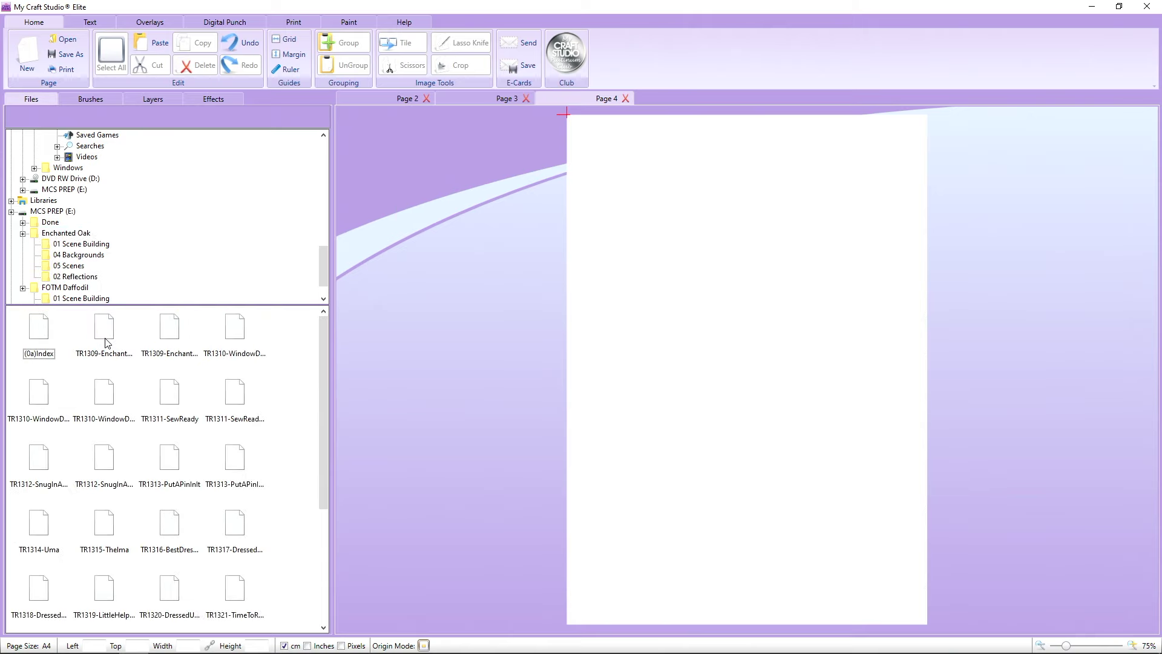
pyautogui.moveTo(119, 336); pyautogui.dragTo(707, 307)
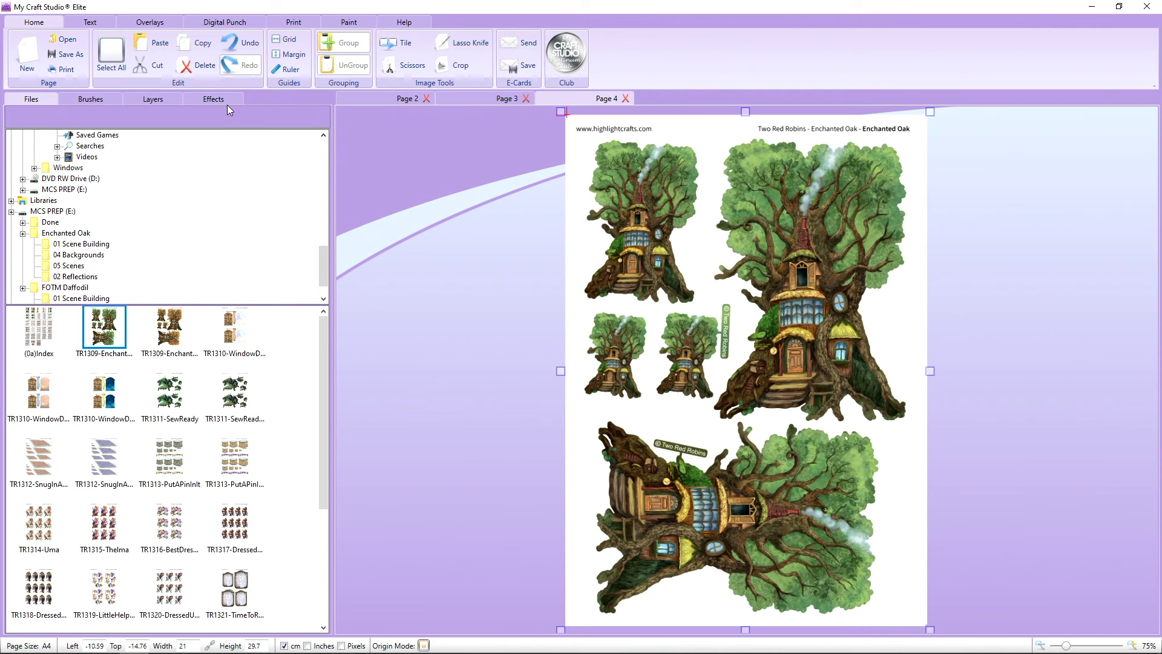
# Step: Try the TR1309 Enchanted Oak V2 version on the page, then delete that copy
pyautogui.click(169, 332)
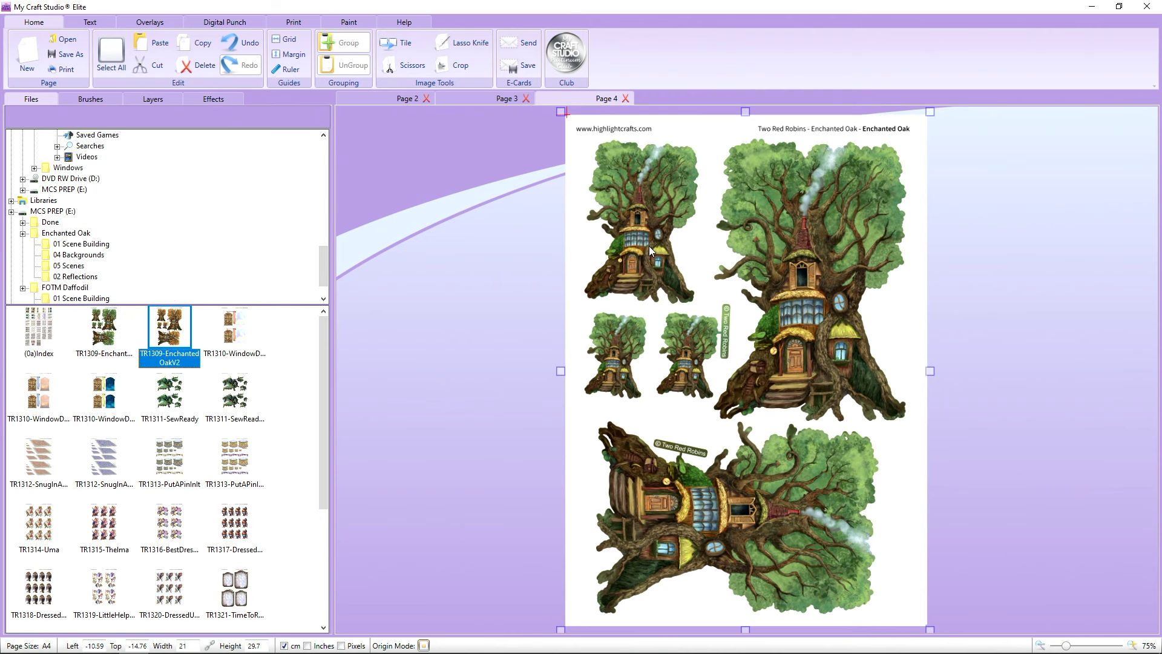
pyautogui.click(649, 245)
pyautogui.click(210, 69)
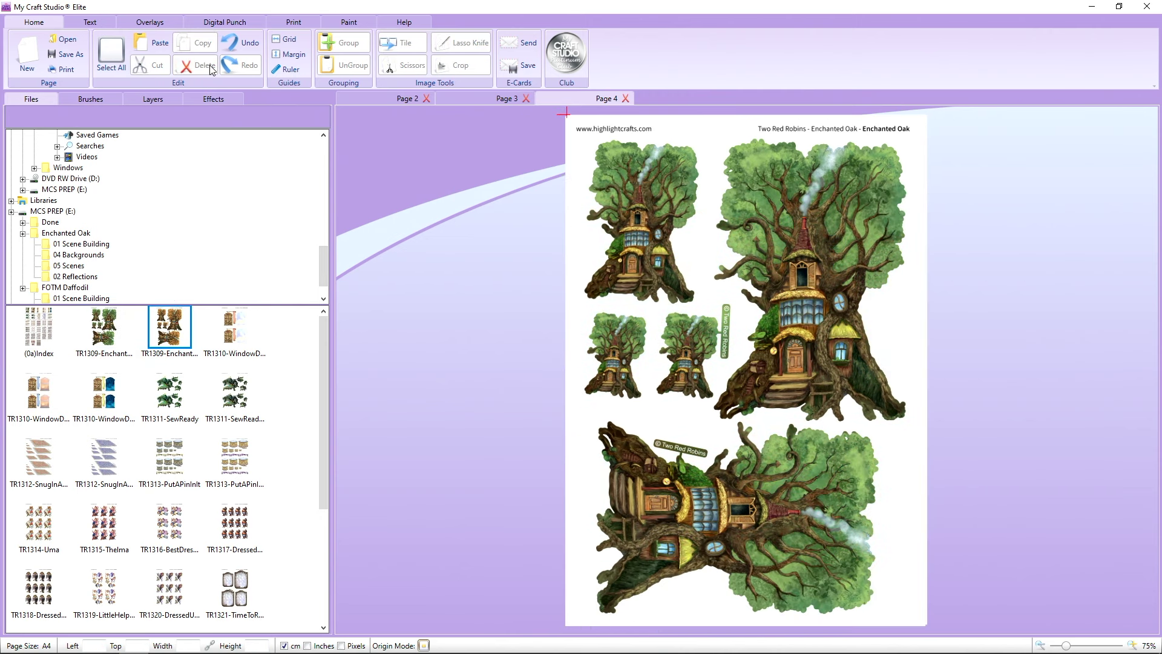
# Step: Recolour the tree-house sheet with a Rainbow effect of 156 after undoing the earlier hue trials
pyautogui.click(212, 100)
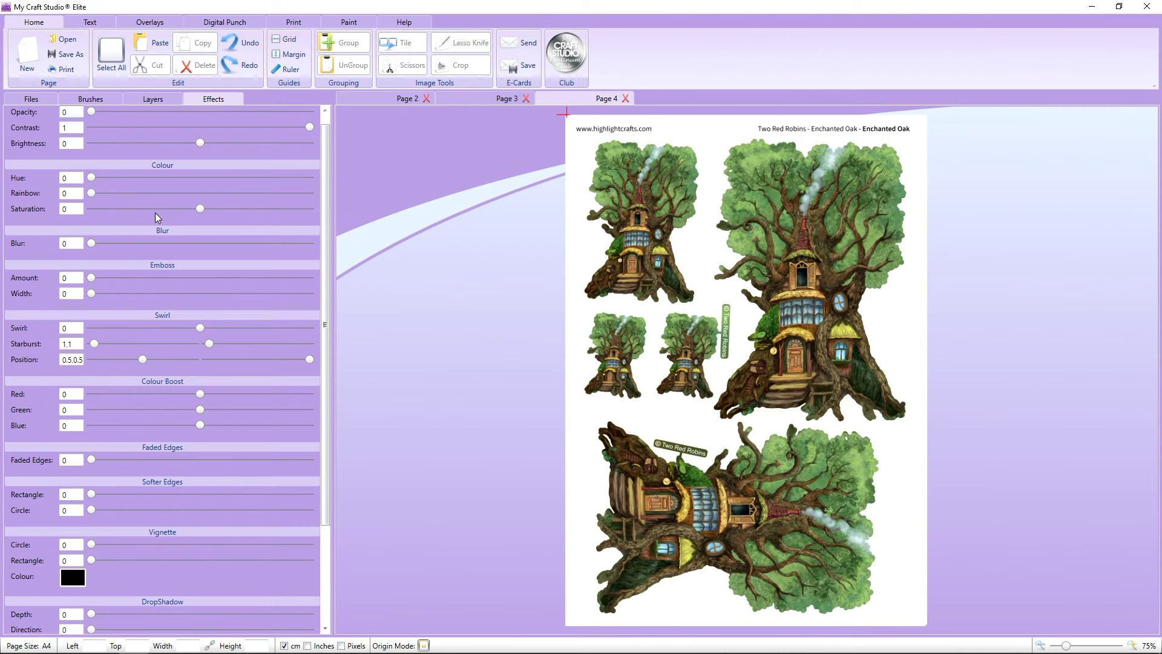
pyautogui.click(656, 257)
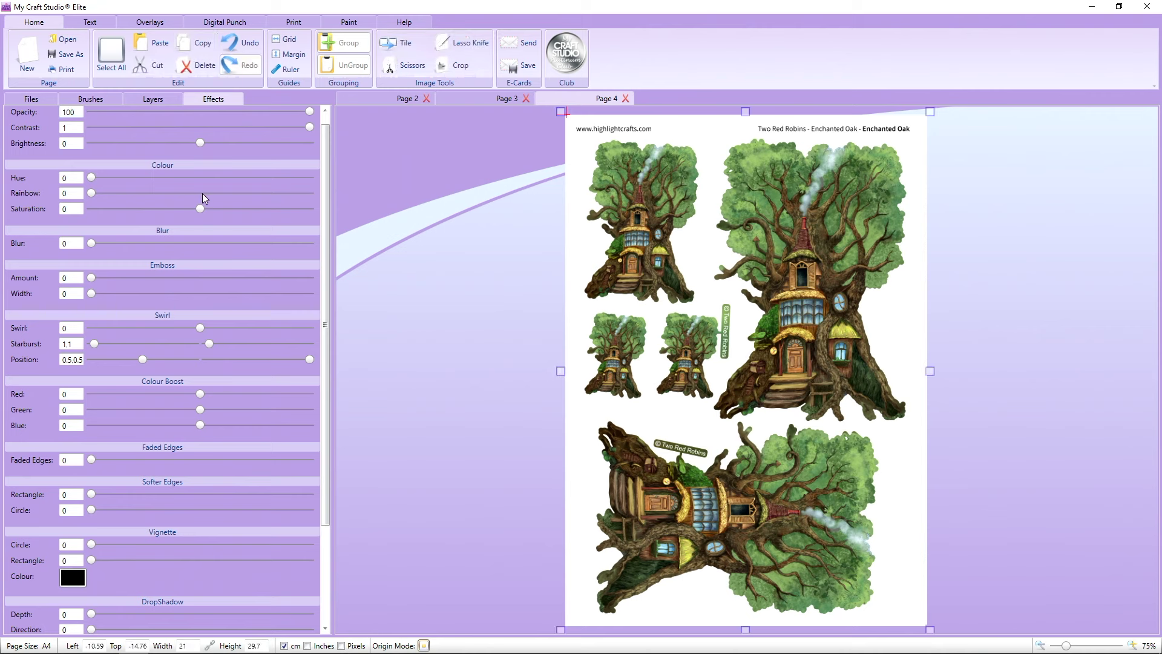
pyautogui.moveTo(92, 181); pyautogui.dragTo(151, 193)
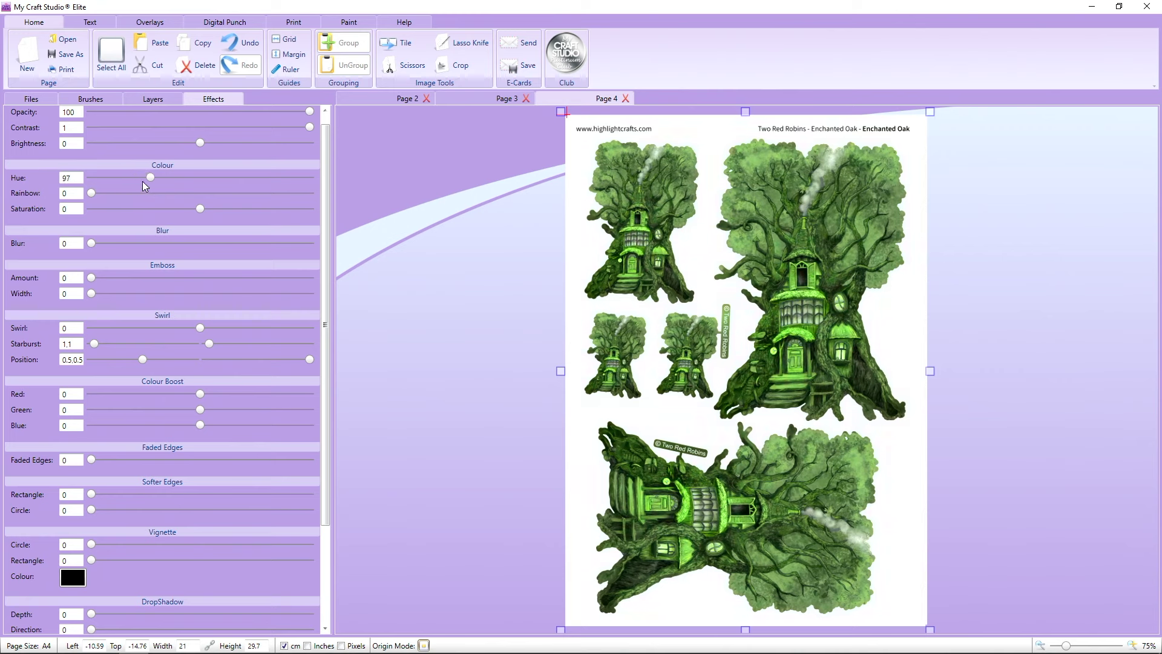
pyautogui.moveTo(90, 193); pyautogui.dragTo(197, 206)
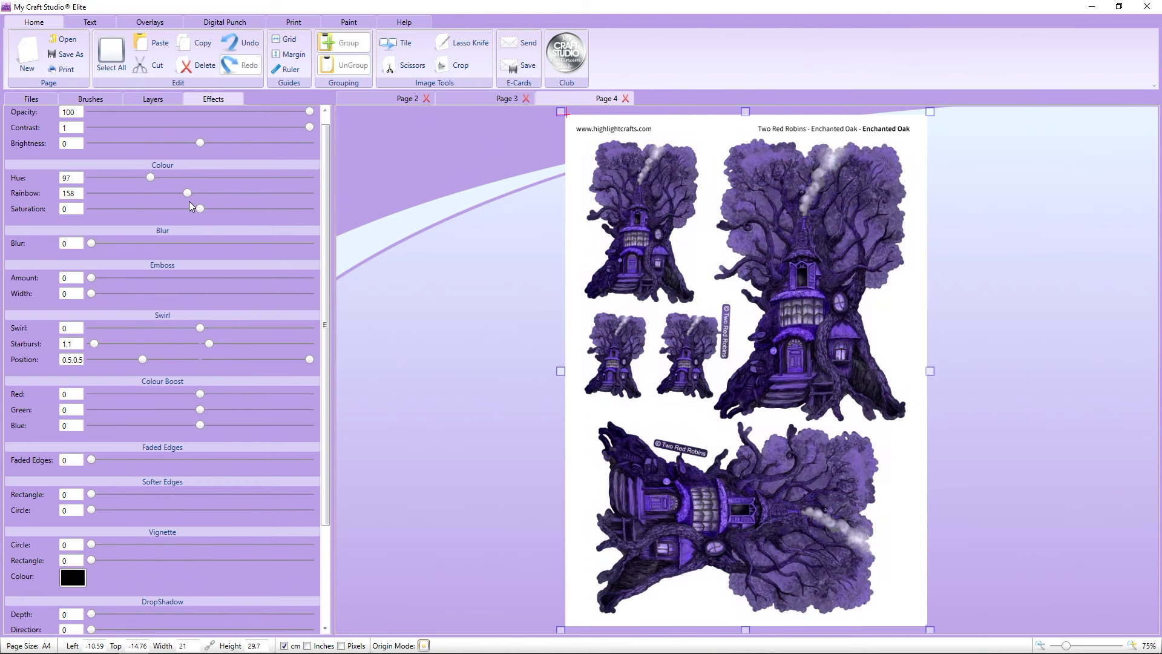
pyautogui.click(240, 44)
pyautogui.click(241, 44)
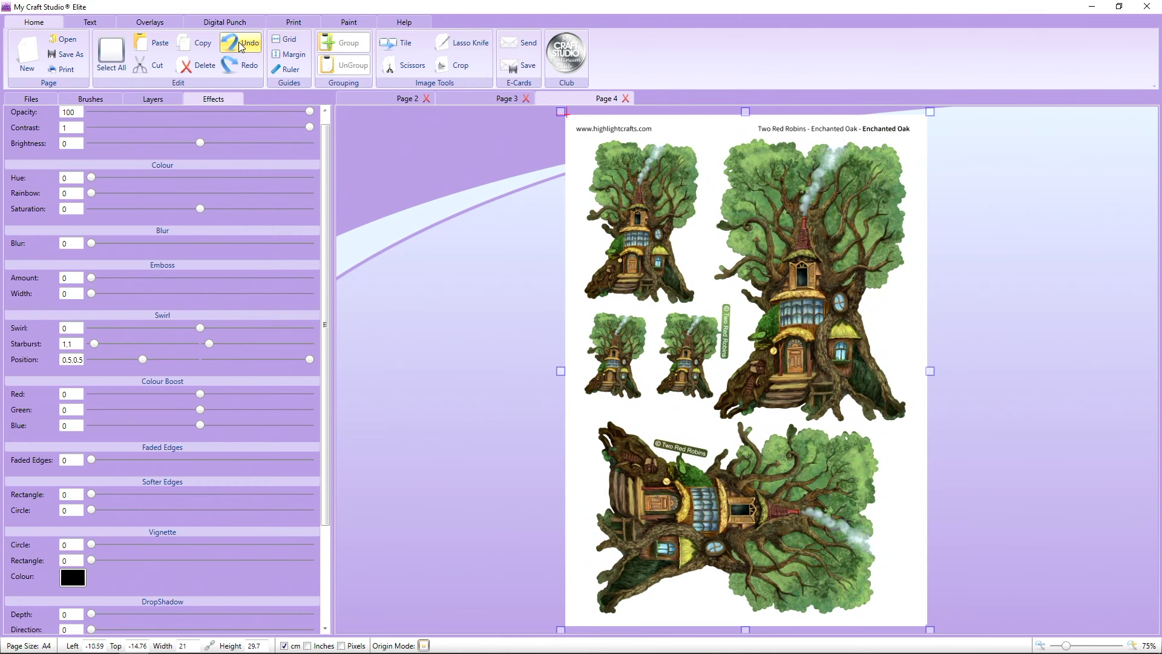
pyautogui.moveTo(91, 193); pyautogui.dragTo(187, 204)
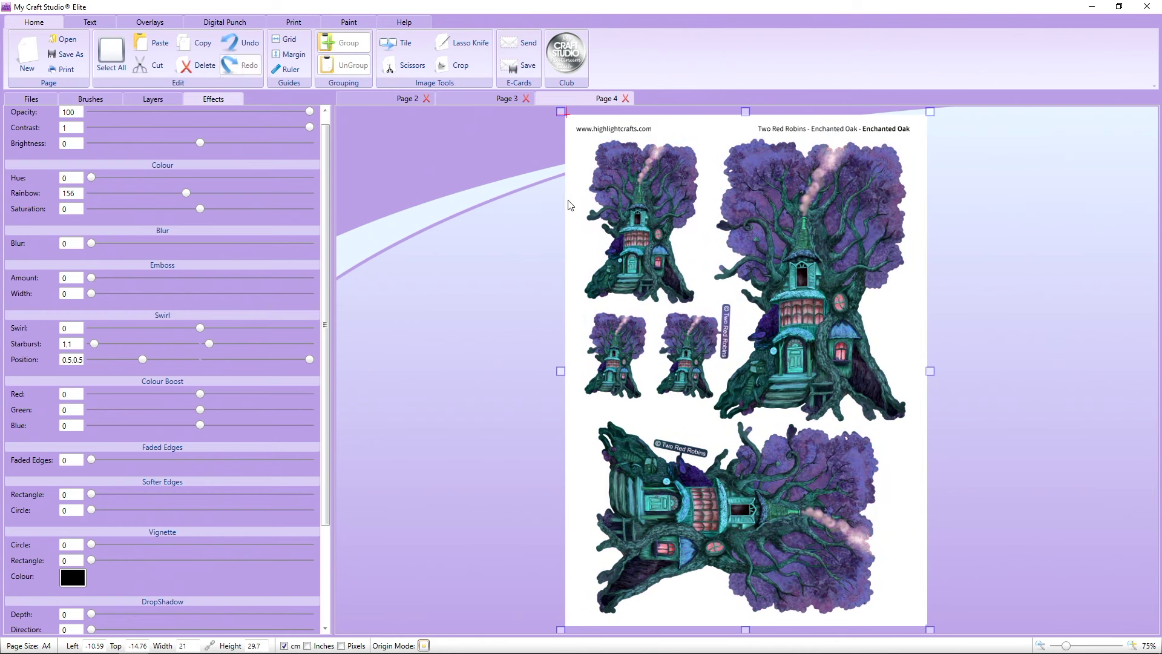
# Step: Delete the recoloured tree-house sheet and open Enchanted Oak's 03 Digi Stamps folder
pyautogui.click(196, 65)
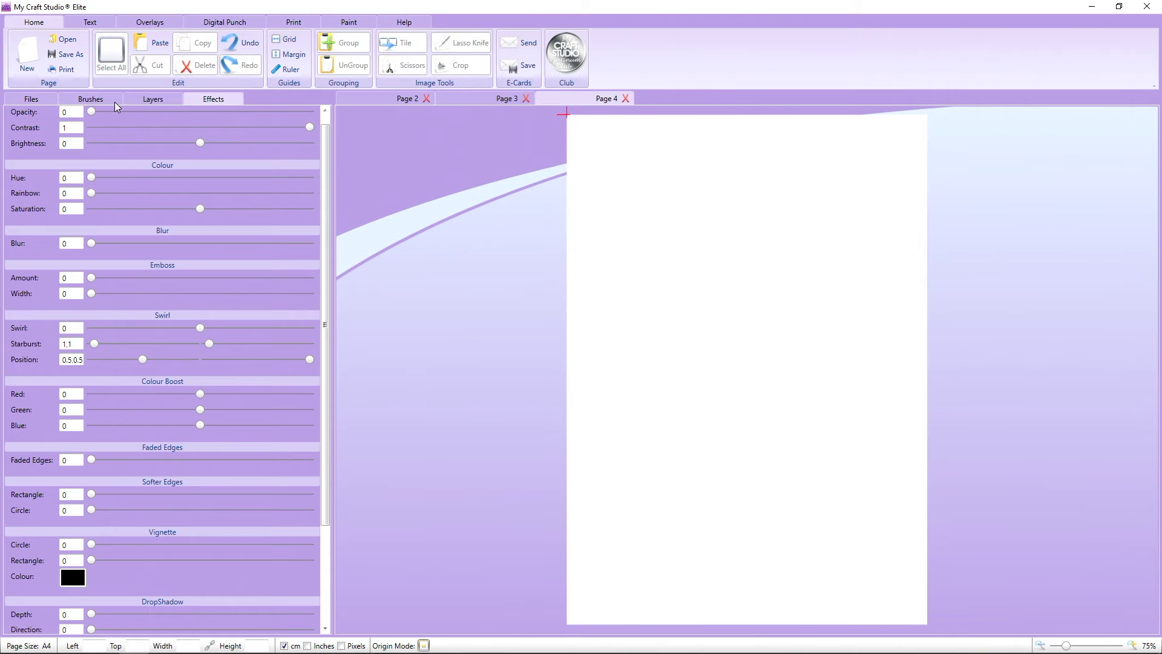
pyautogui.click(30, 99)
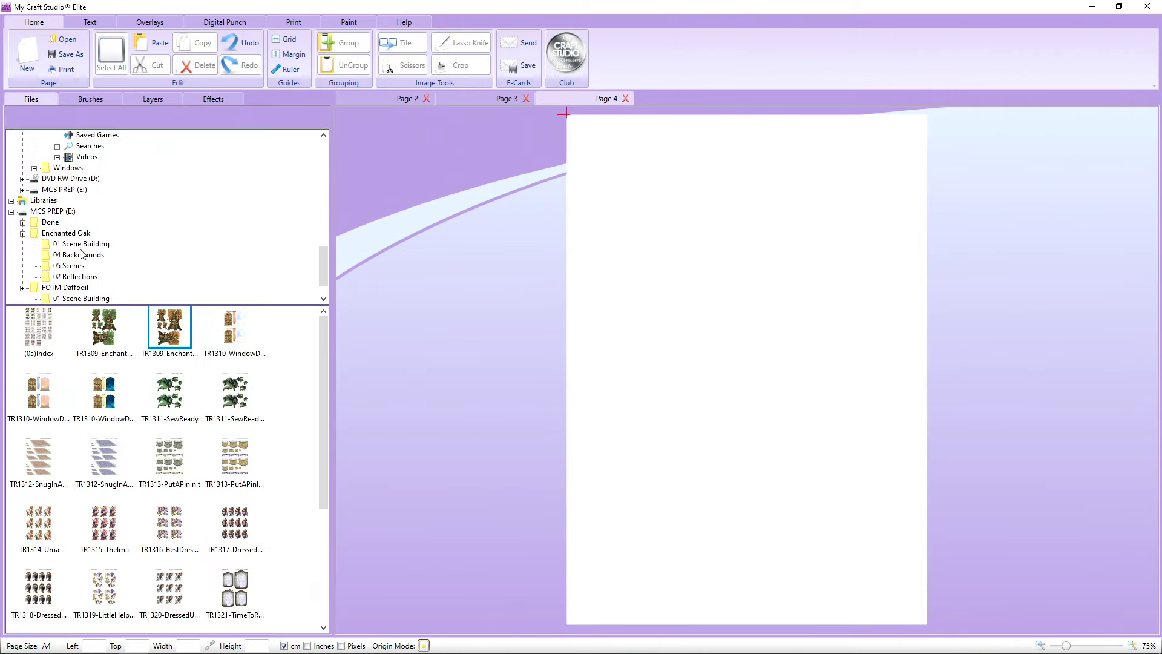
pyautogui.click(66, 233)
pyautogui.click(165, 339)
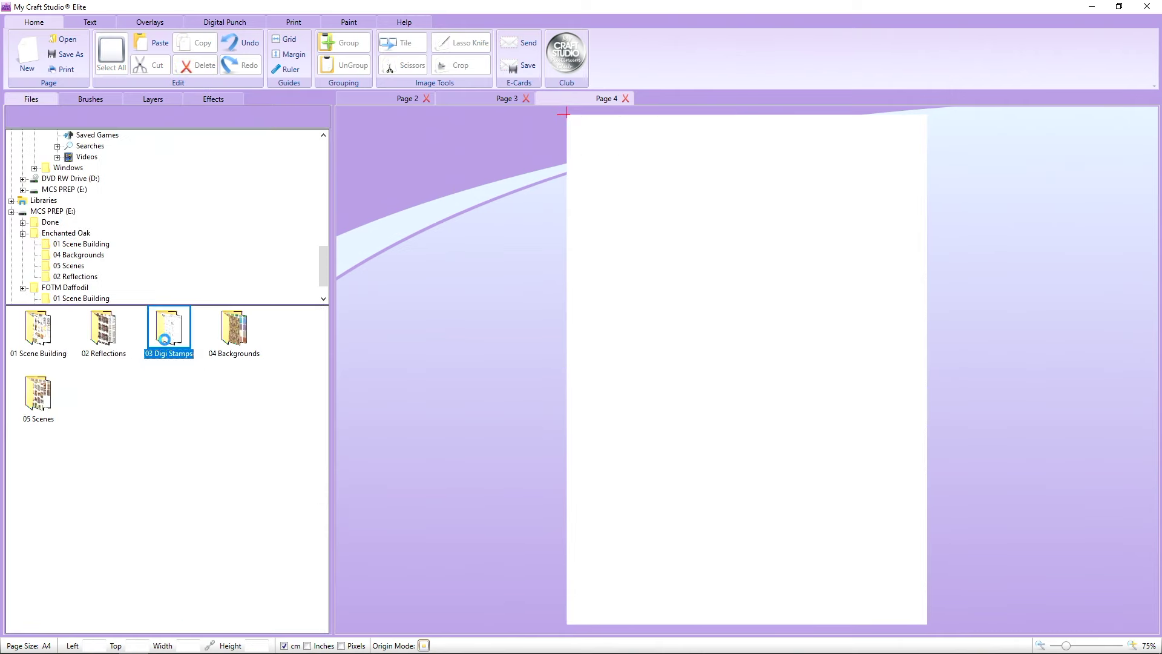
pyautogui.doubleClick(164, 339)
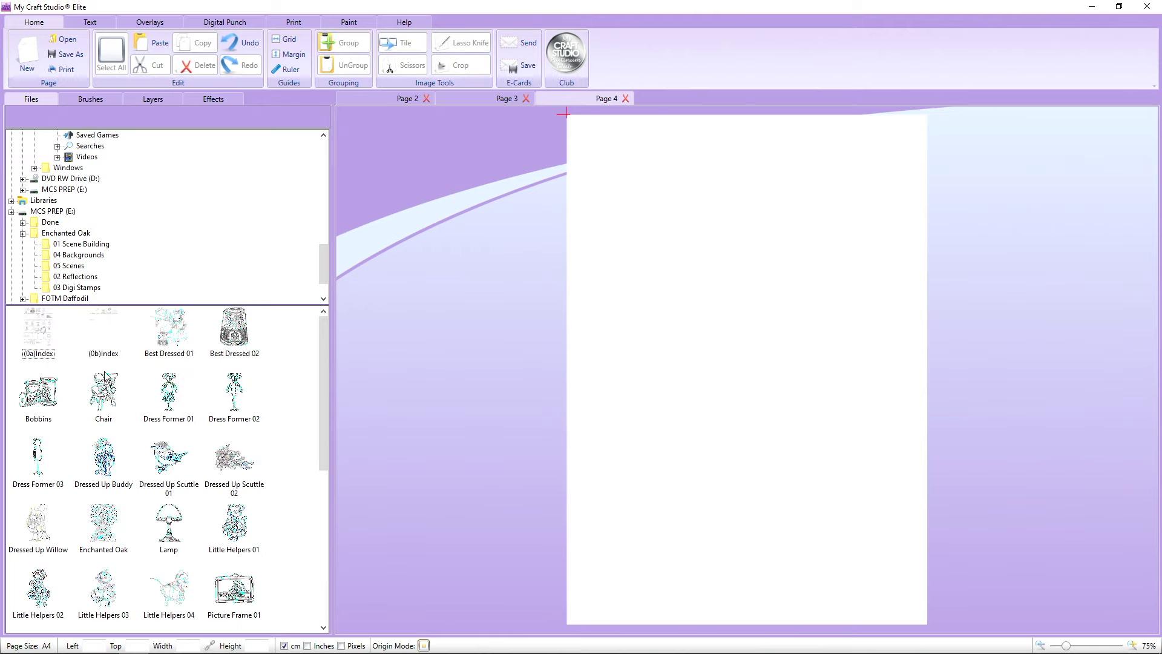
# Step: Place the Bobbins stamp and Best Dressed 01 image on Page 4, enlarging and positioning each
pyautogui.moveTo(49, 387); pyautogui.dragTo(886, 433)
pyautogui.moveTo(836, 351); pyautogui.dragTo(602, 397)
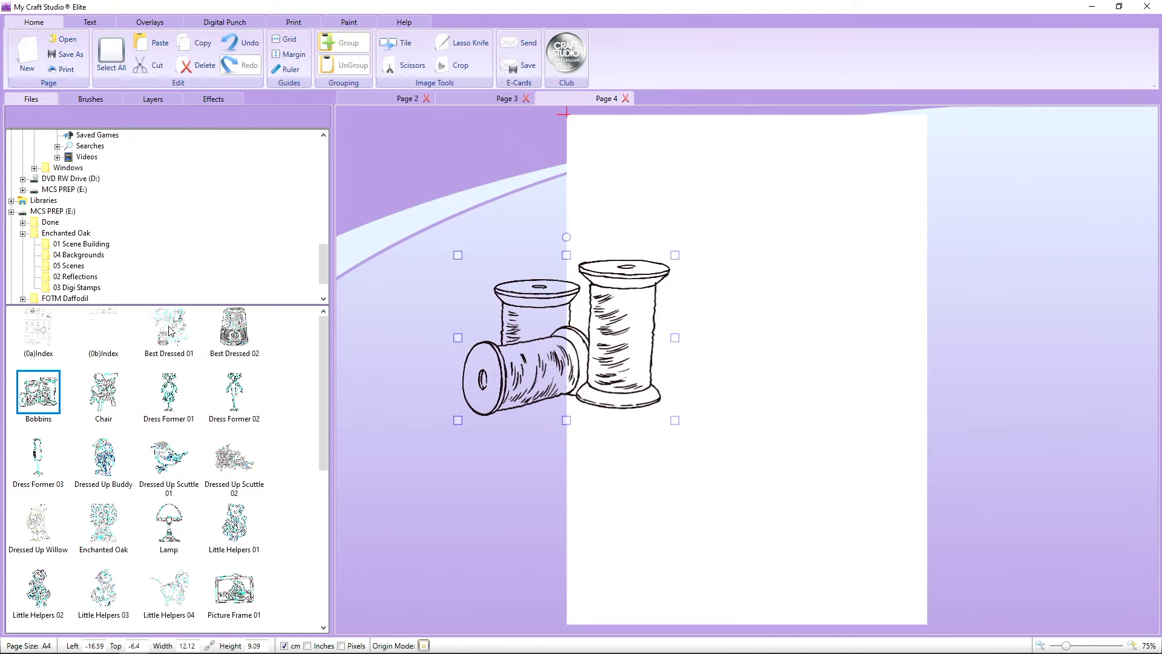
pyautogui.moveTo(171, 331); pyautogui.dragTo(801, 258)
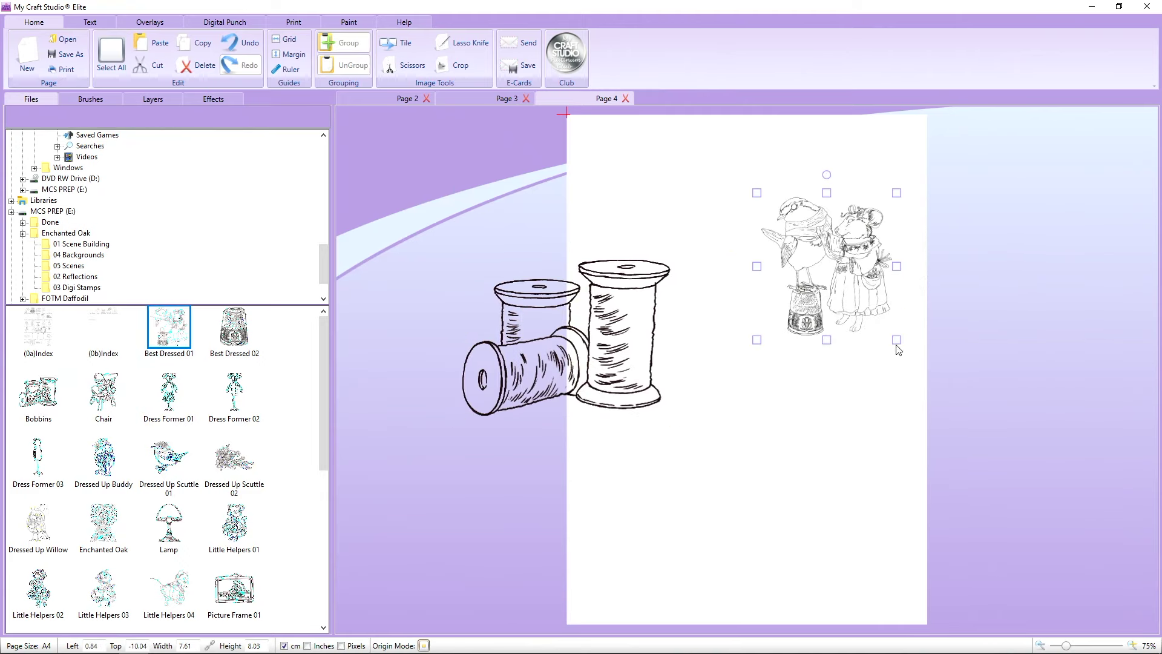
pyautogui.moveTo(901, 344); pyautogui.dragTo(1056, 508)
pyautogui.moveTo(956, 416); pyautogui.dragTo(856, 398)
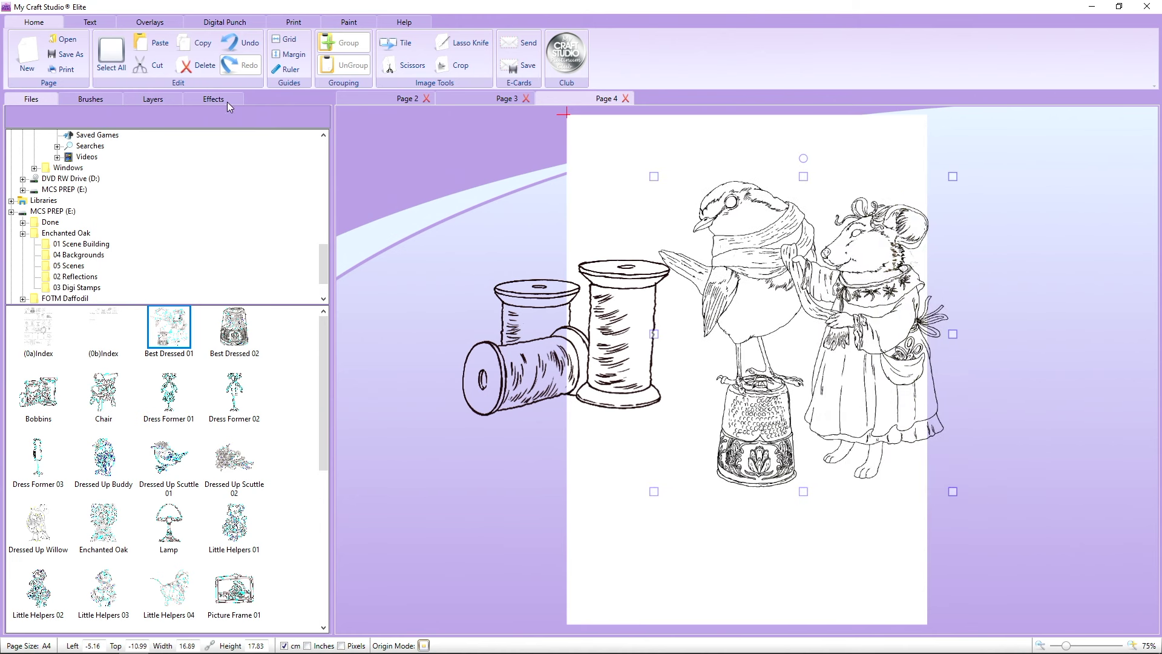
# Step: Delete the bobbins image and select the Best Dressed image
pyautogui.click(583, 268)
pyautogui.click(195, 64)
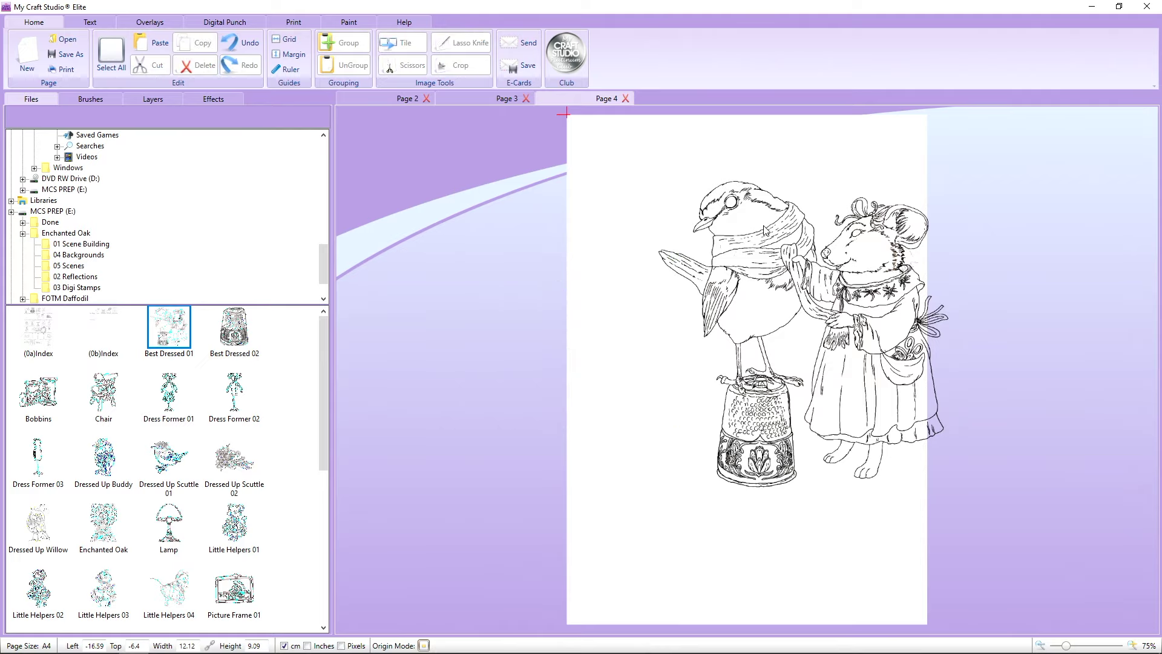
pyautogui.click(766, 230)
# Step: Delete the Best Dressed image, then try scene 005 from 05 Scenes on the page and remove it
pyautogui.click(194, 65)
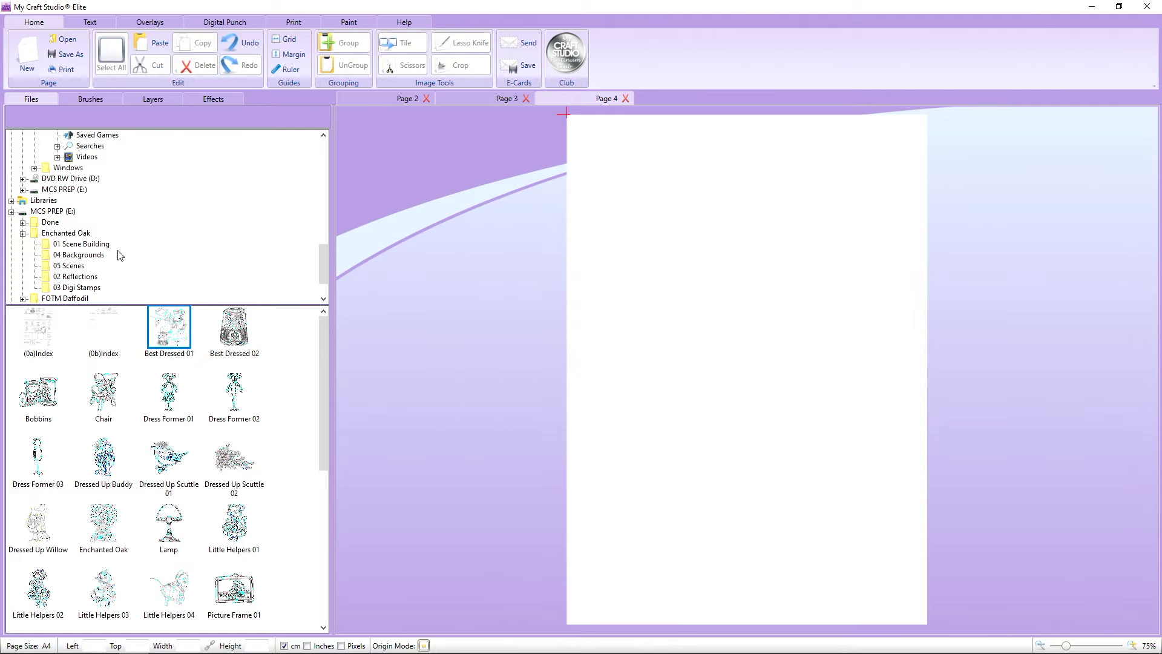
pyautogui.click(85, 233)
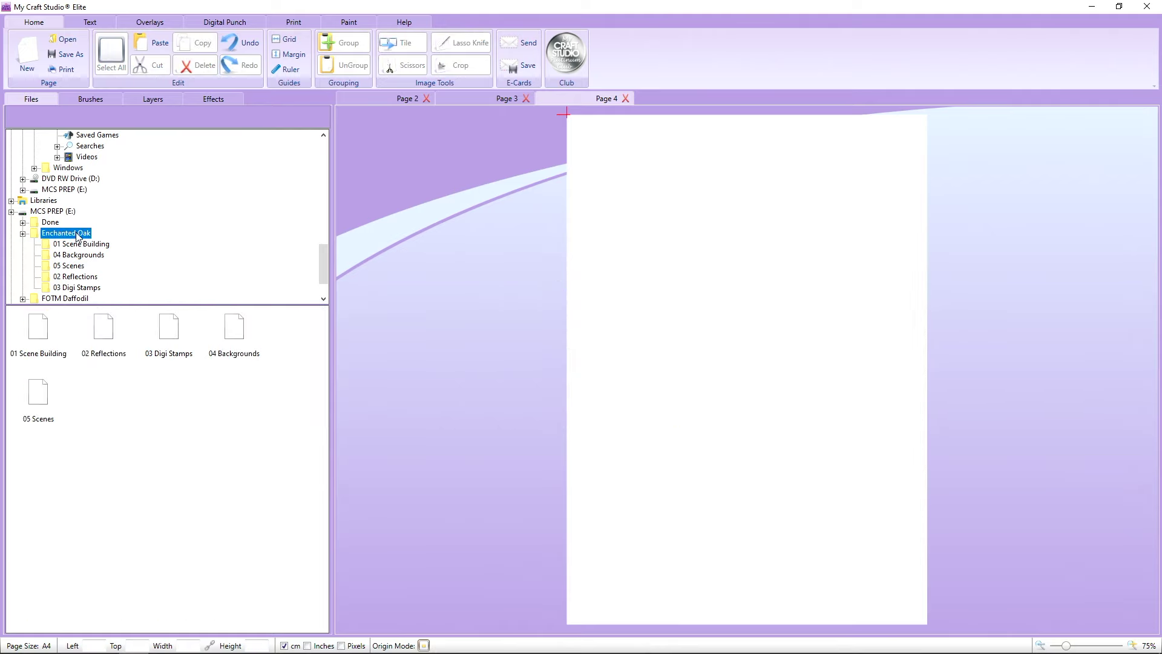
pyautogui.doubleClick(50, 393)
pyautogui.moveTo(161, 401); pyautogui.dragTo(675, 293)
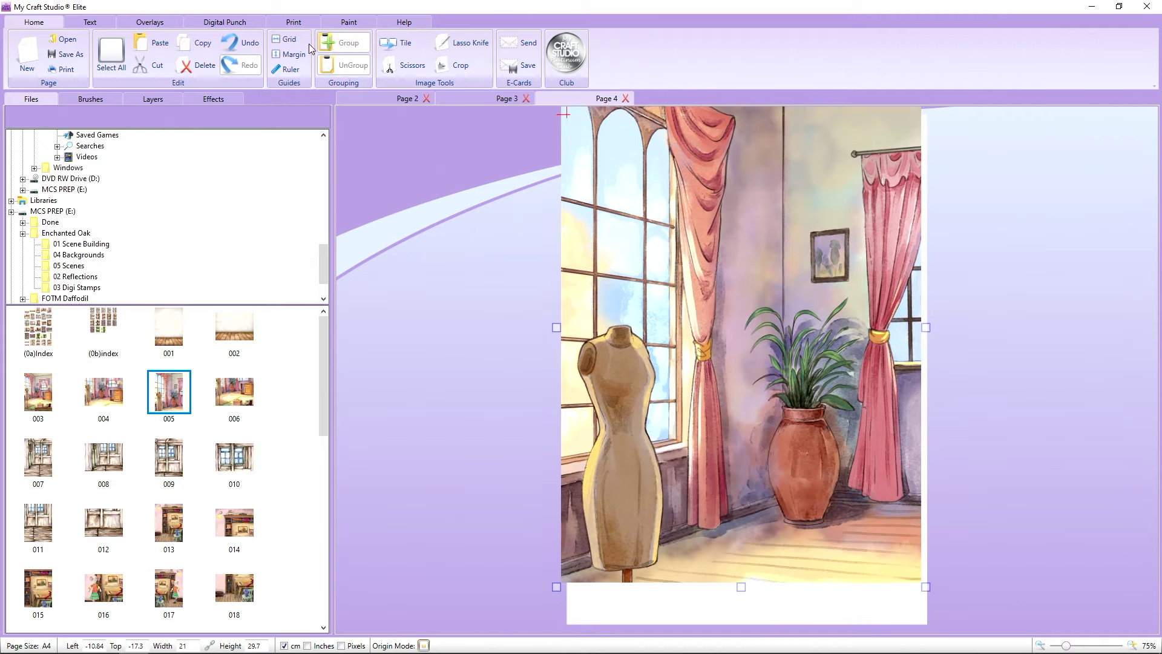
pyautogui.click(184, 68)
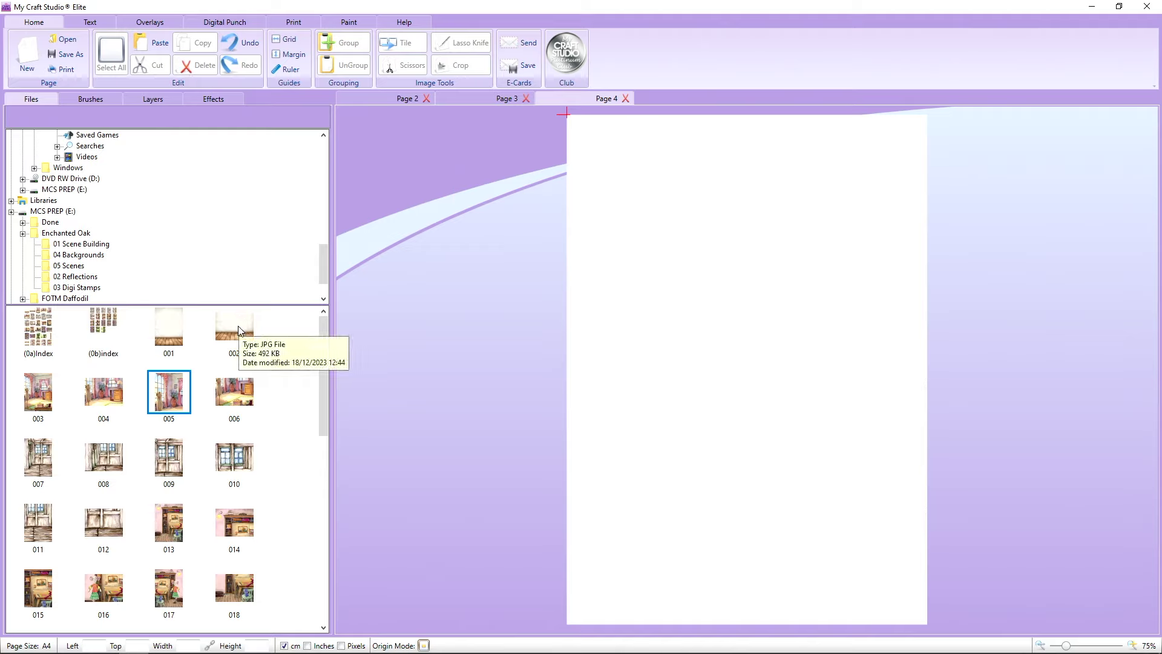
# Step: Place wall-and-floor background 001 on Page 4, sized to about 20.24 by 23.53 cm
pyautogui.moveTo(169, 330); pyautogui.dragTo(618, 278)
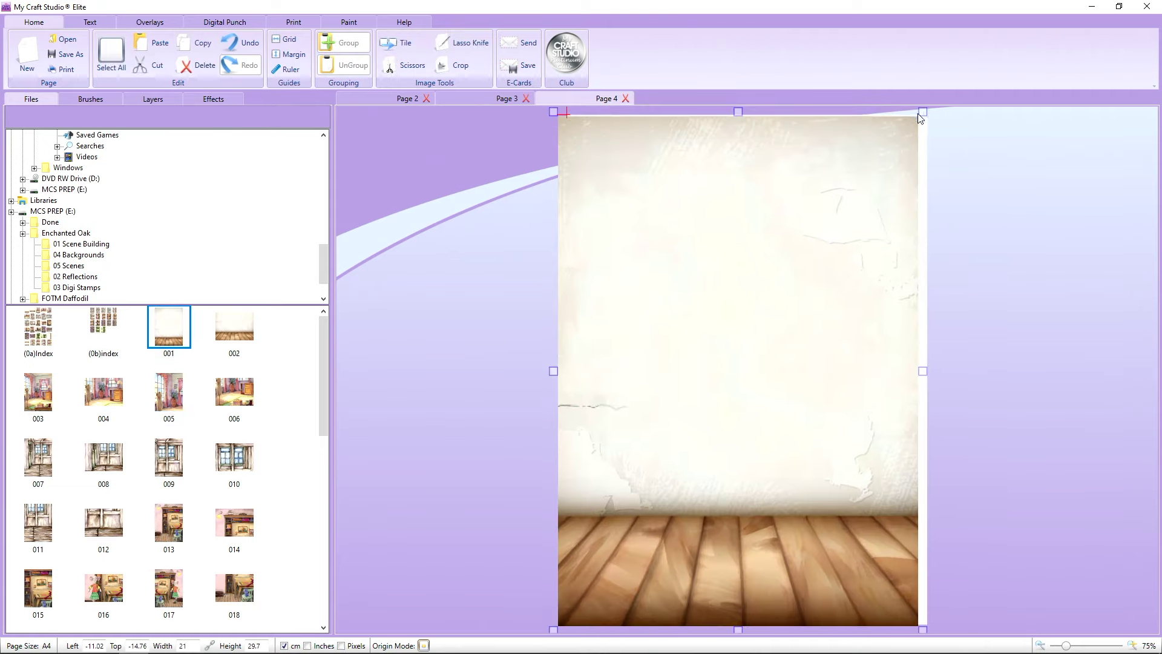
pyautogui.moveTo(919, 118); pyautogui.dragTo(890, 208)
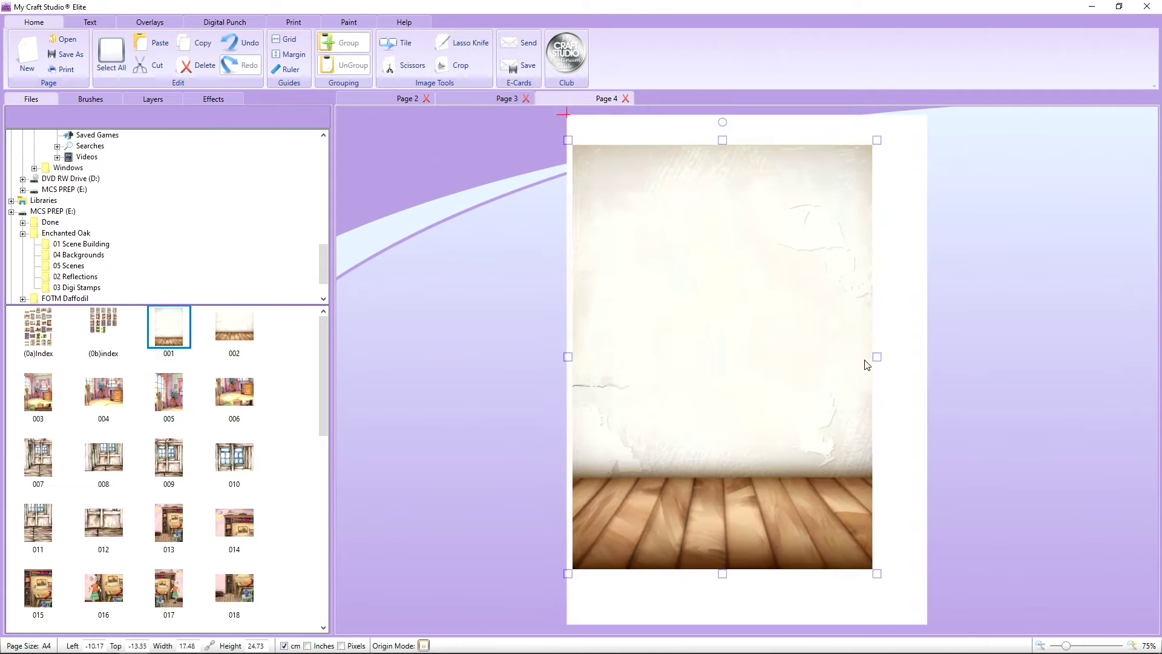
pyautogui.moveTo(877, 357); pyautogui.dragTo(926, 357)
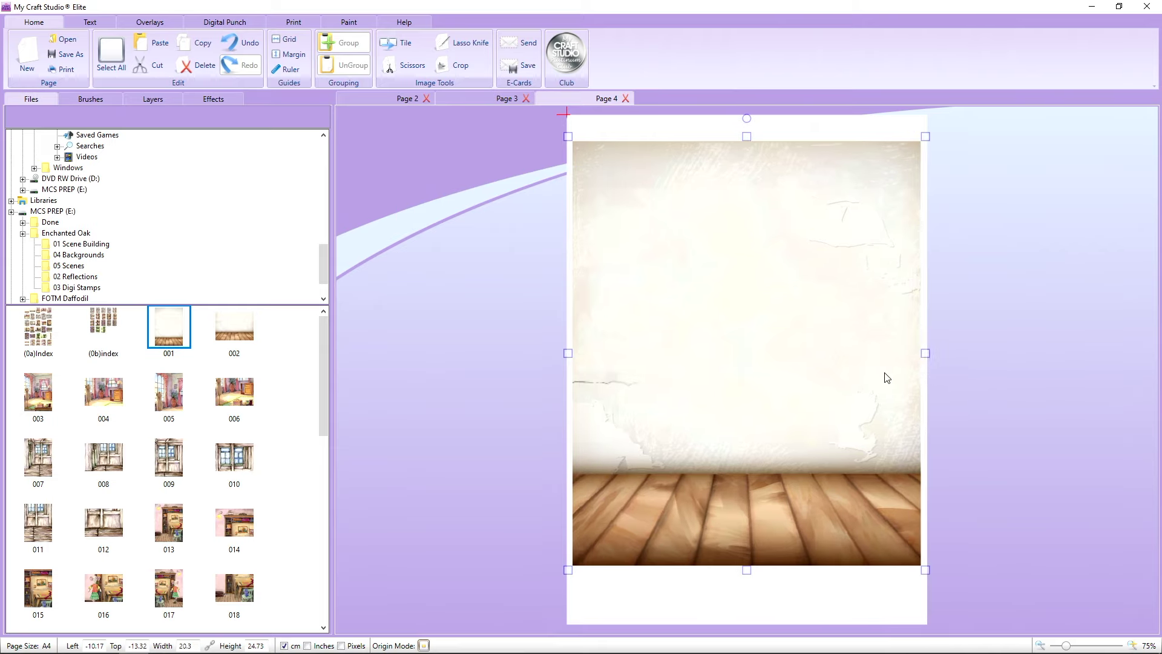
pyautogui.moveTo(925, 137); pyautogui.dragTo(913, 147)
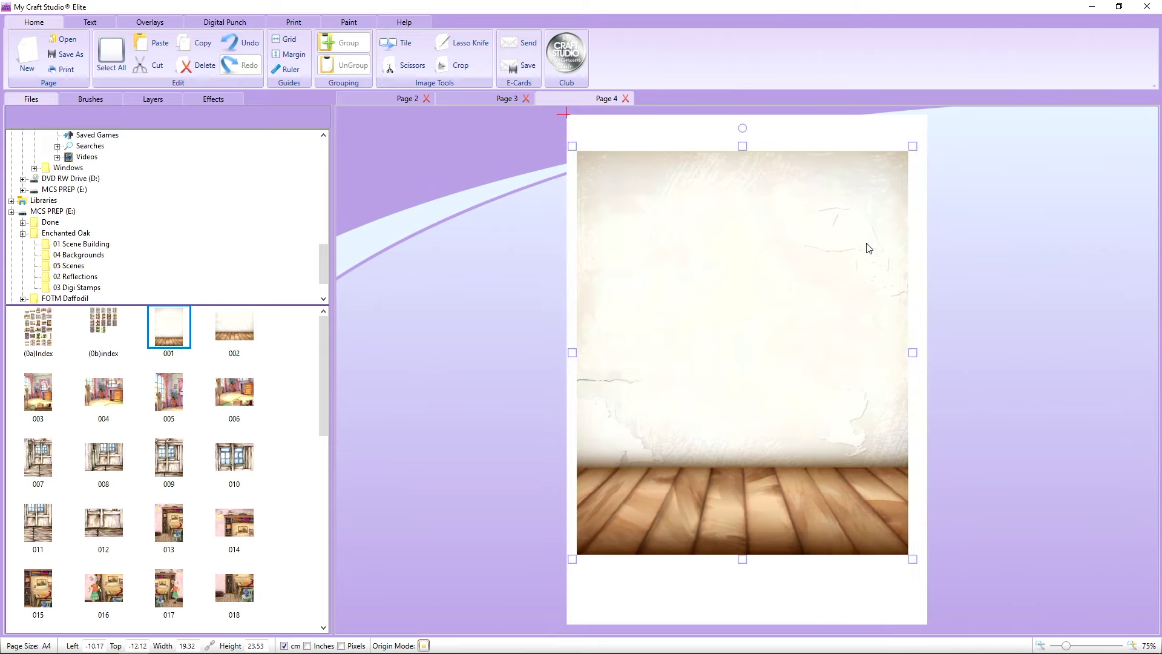
pyautogui.moveTo(916, 357); pyautogui.dragTo(926, 358)
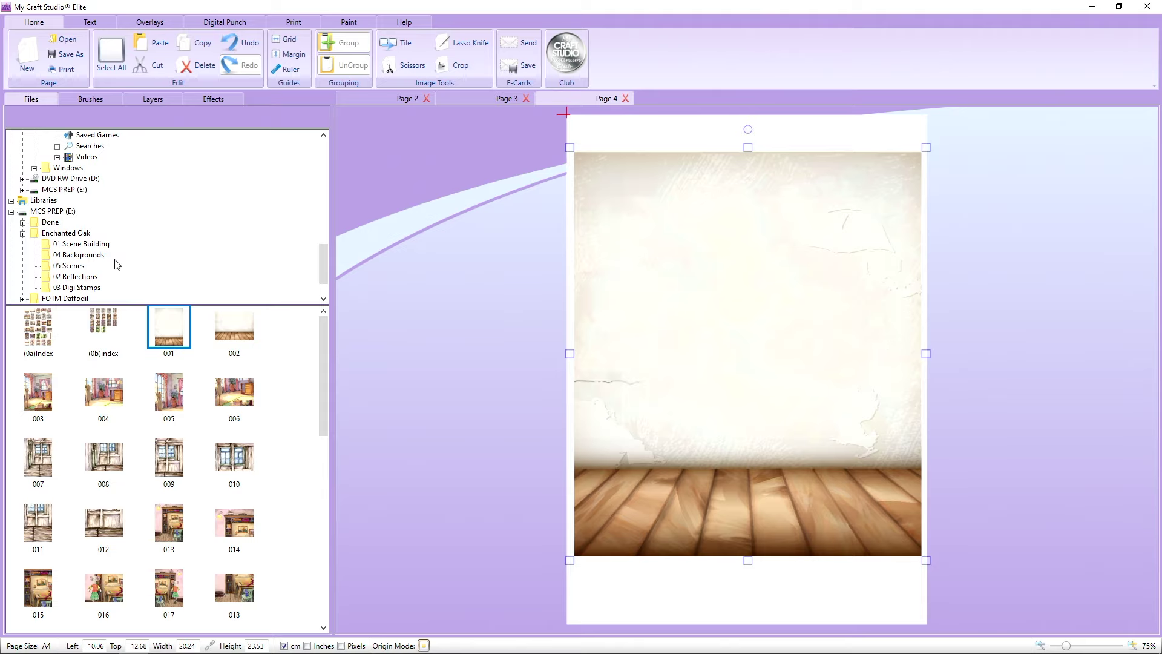
pyautogui.click(68, 245)
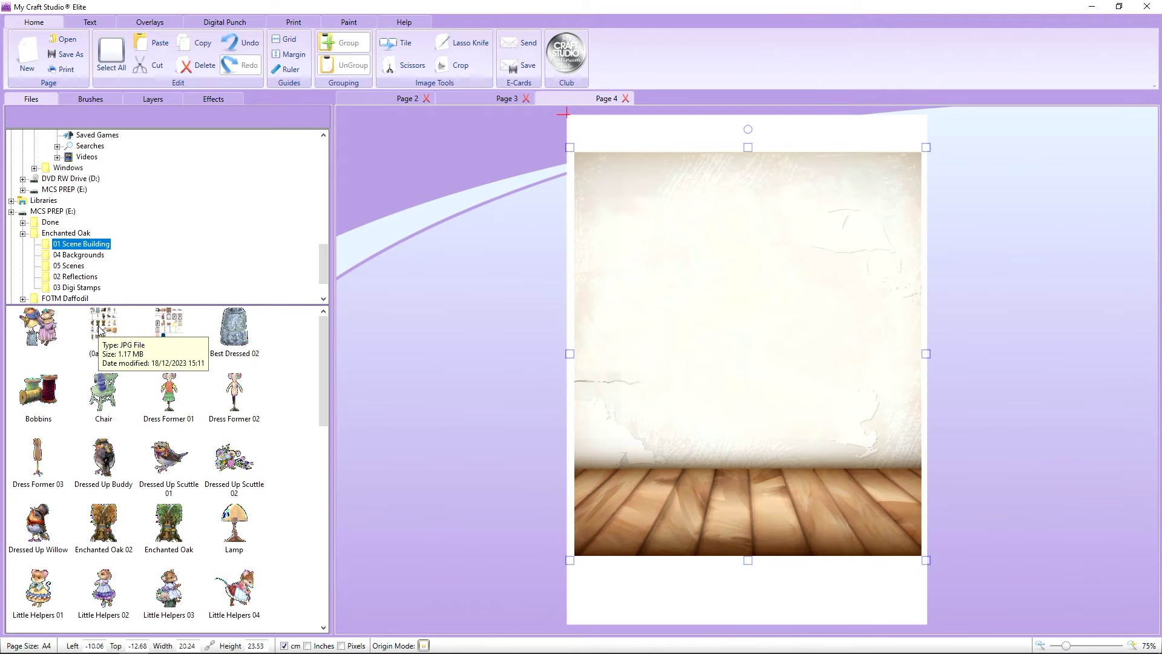
pyautogui.scroll(-5, 206, 430)
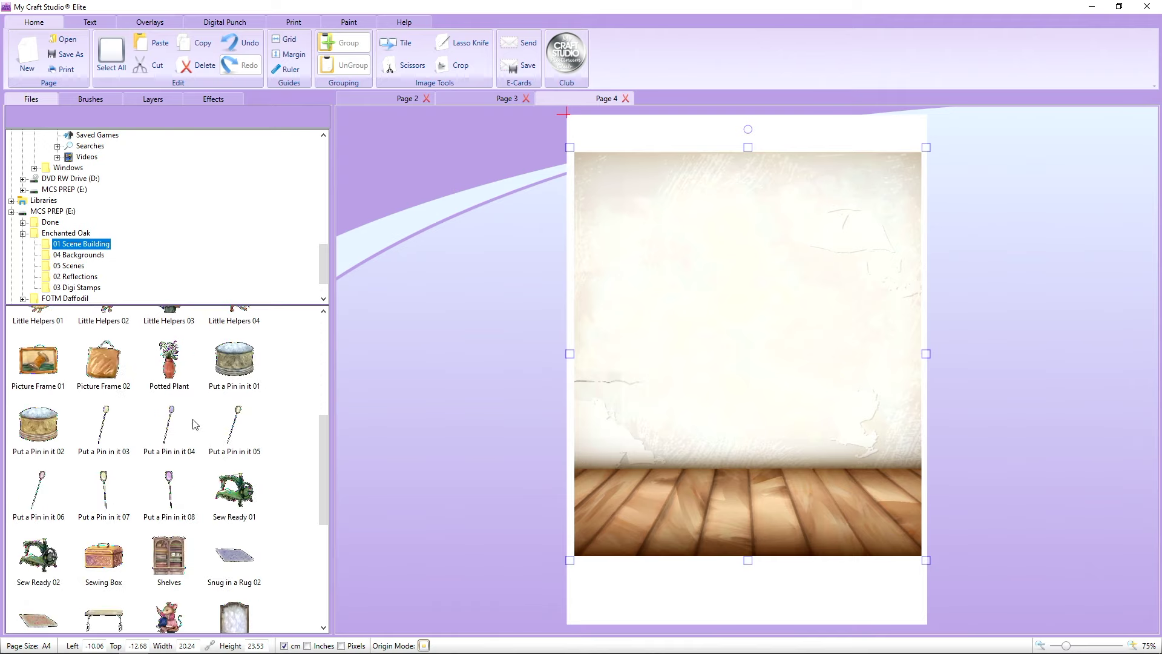
# Step: Place a Shelves image on the page and crop it to a single arched bay
pyautogui.scroll(-3, 177, 522)
pyautogui.scroll(-2, 176, 522)
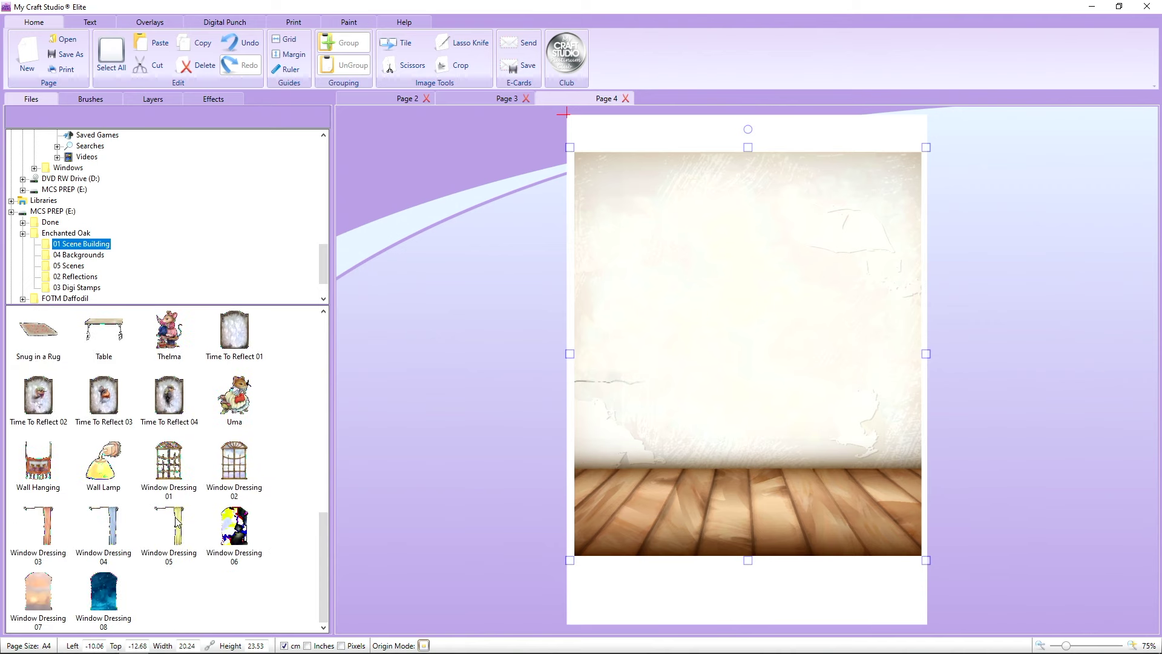
pyautogui.scroll(2, 177, 522)
pyautogui.moveTo(152, 381); pyautogui.dragTo(667, 297)
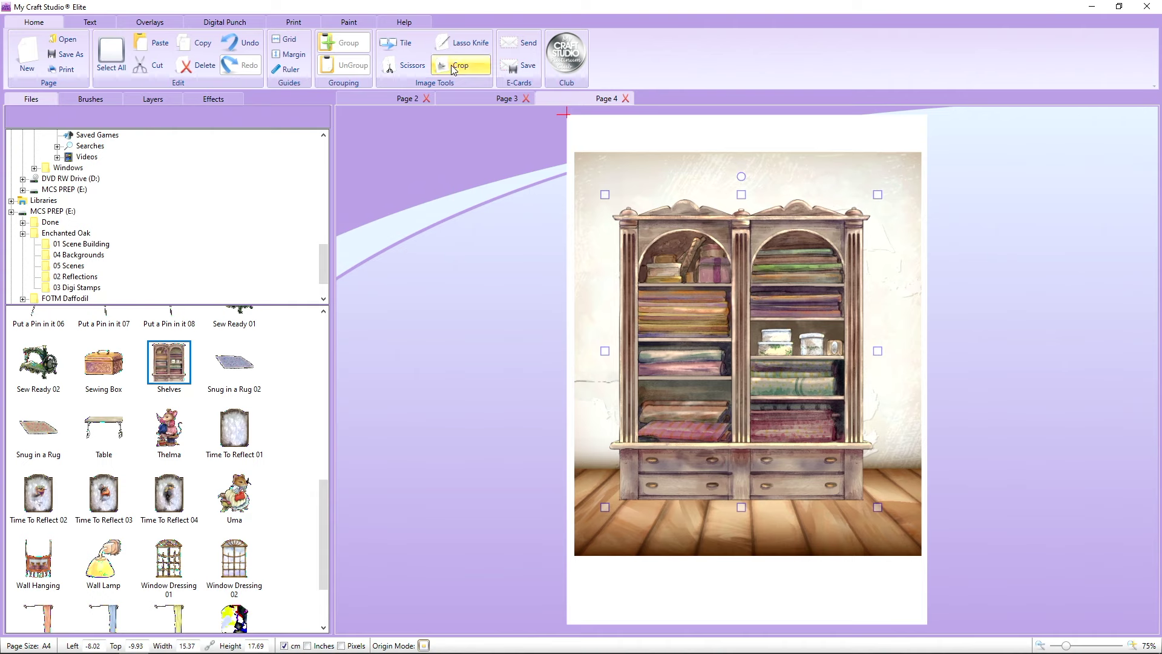
pyautogui.moveTo(604, 351); pyautogui.dragTo(470, 386)
pyautogui.click(808, 524)
# Step: Add a second Shelves image and crop off its right bay
pyautogui.moveTo(167, 363); pyautogui.dragTo(733, 310)
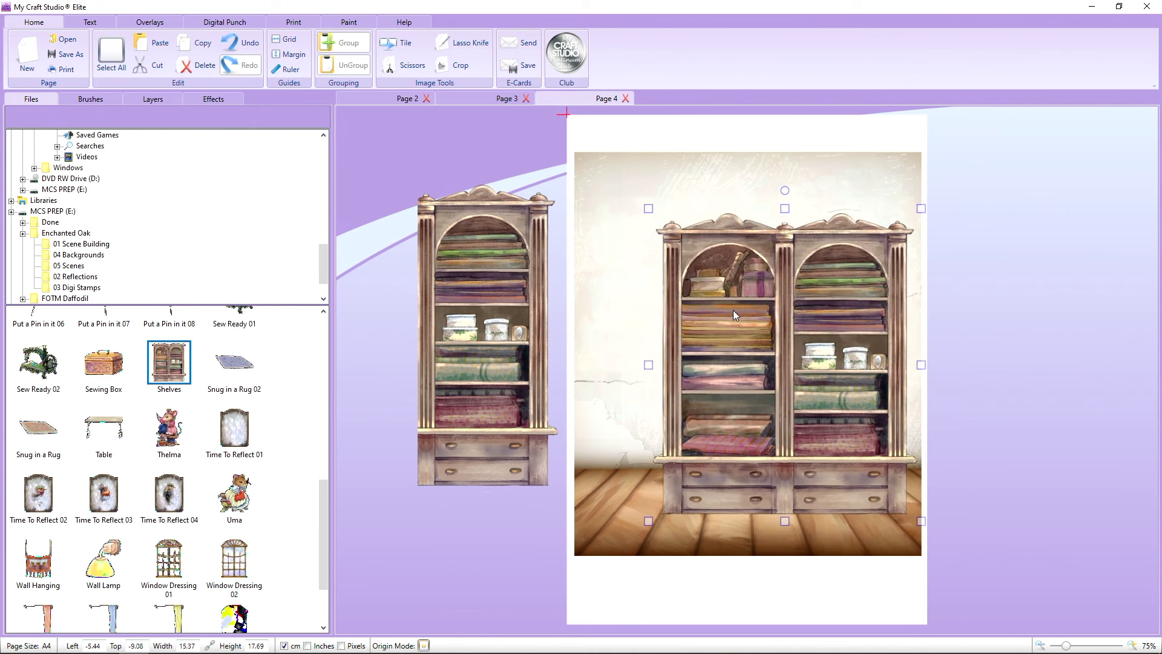
pyautogui.doubleClick(919, 372)
pyautogui.moveTo(920, 365); pyautogui.dragTo(800, 376)
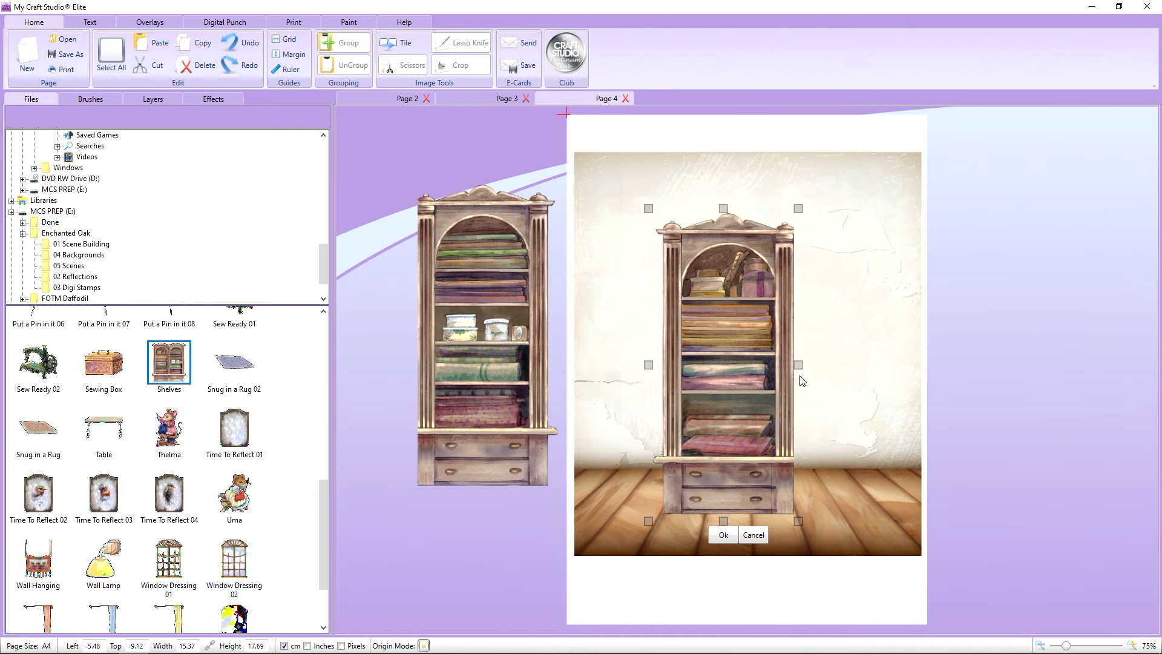
pyautogui.click(723, 535)
# Step: Shrink the second shelves unit and stand it at the right side of the floor
pyautogui.moveTo(711, 412); pyautogui.dragTo(808, 399)
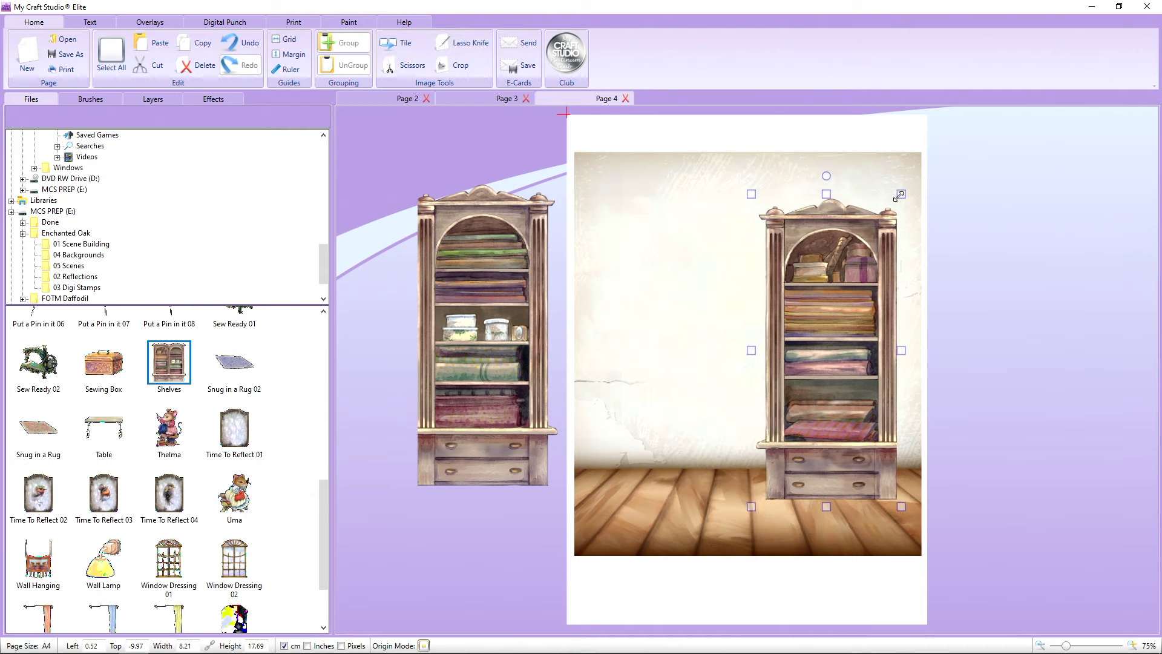
pyautogui.moveTo(901, 194); pyautogui.dragTo(882, 234)
pyautogui.moveTo(858, 382); pyautogui.dragTo(900, 362)
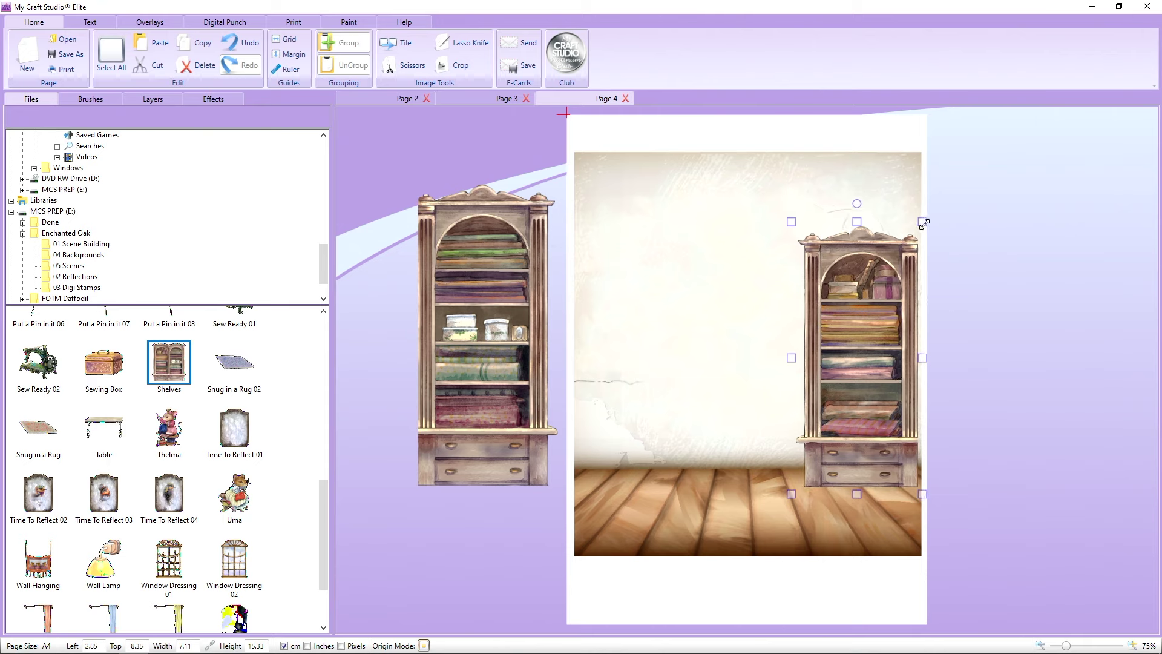
pyautogui.moveTo(923, 224); pyautogui.dragTo(914, 237)
# Step: Move the first shelves unit to the left edge and resize both units to match
pyautogui.moveTo(528, 282); pyautogui.dragTo(780, 282)
pyautogui.moveTo(803, 182); pyautogui.dragTo(772, 216)
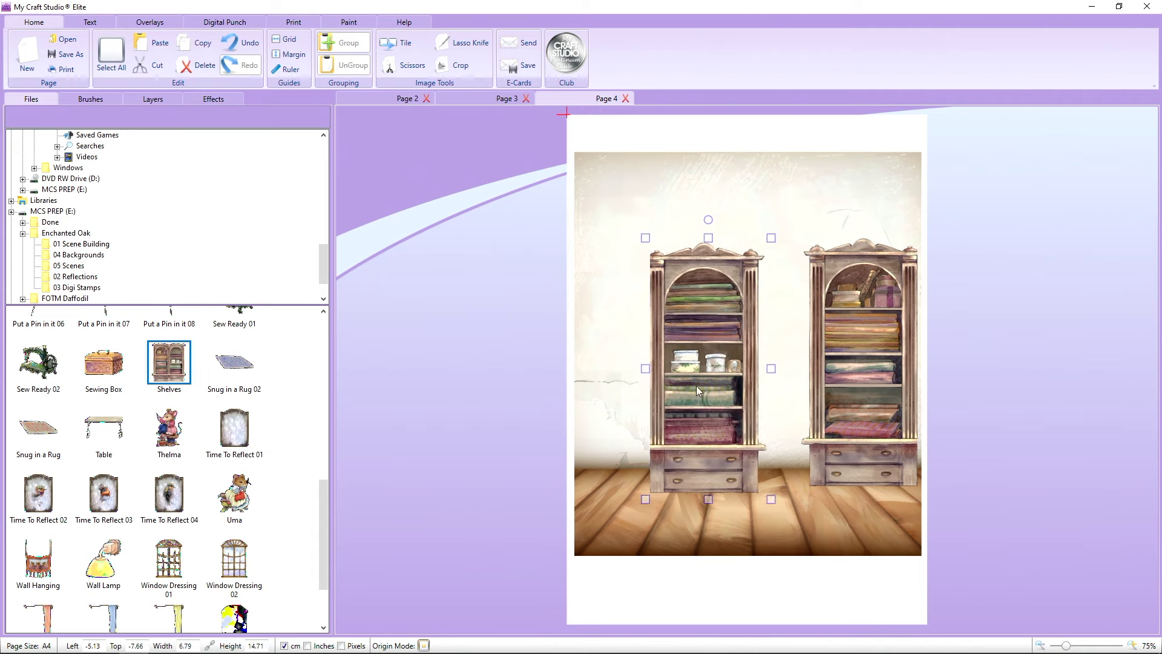
pyautogui.moveTo(696, 390); pyautogui.dragTo(649, 372)
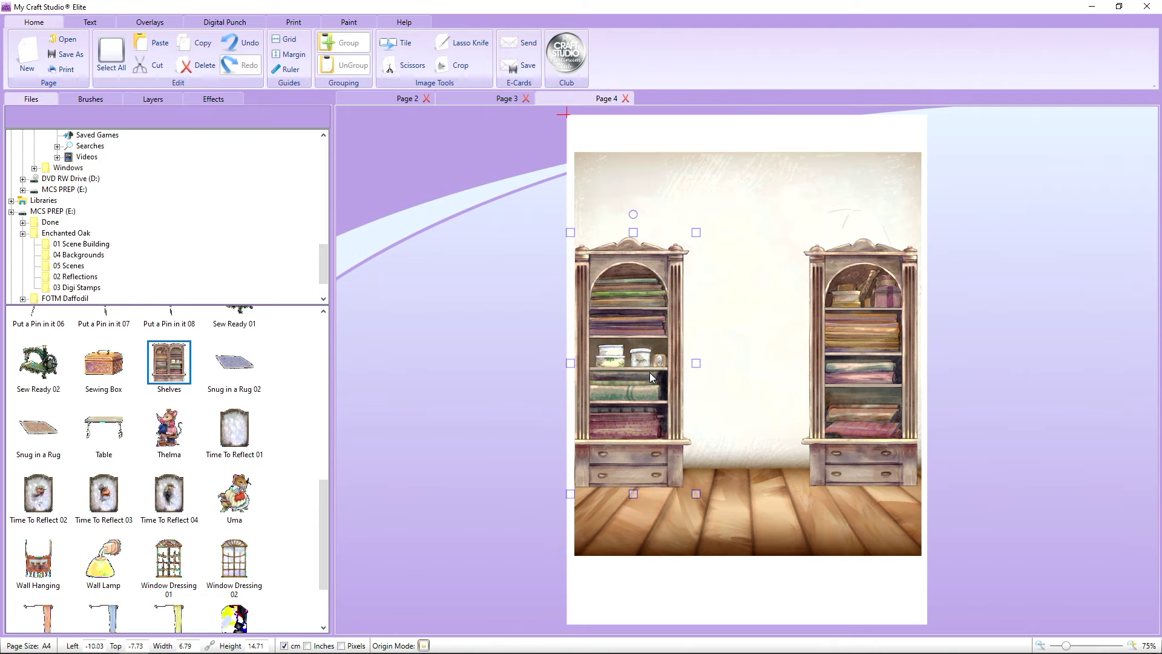
pyautogui.moveTo(696, 233); pyautogui.dragTo(683, 261)
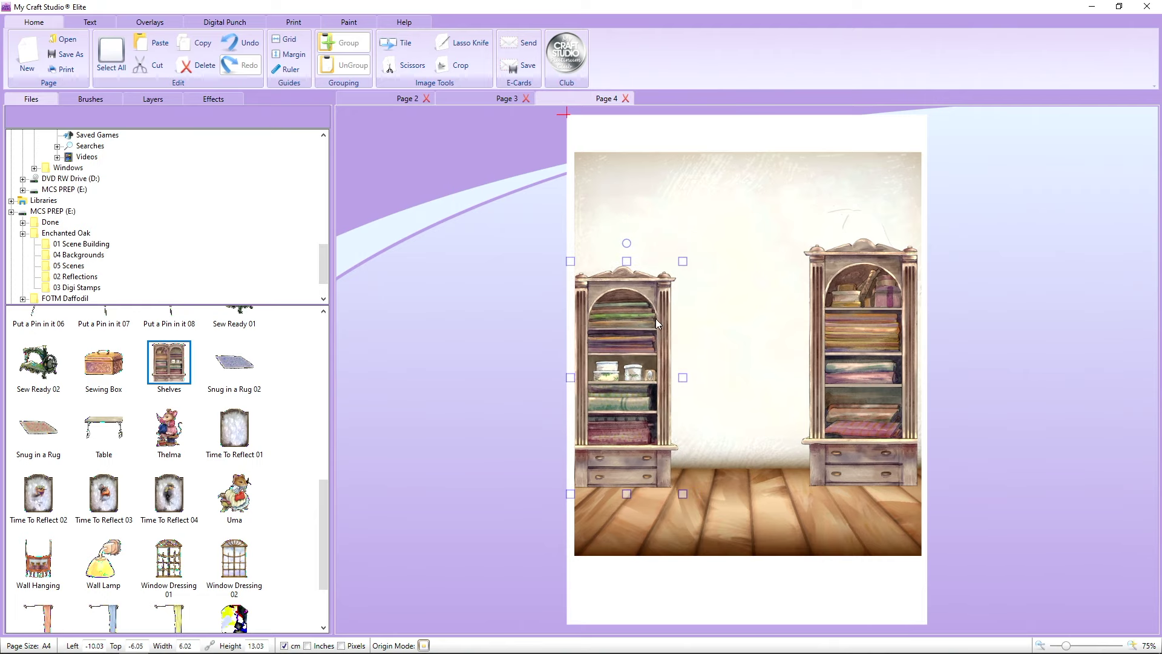
pyautogui.moveTo(656, 319); pyautogui.dragTo(655, 307)
pyautogui.click(816, 261)
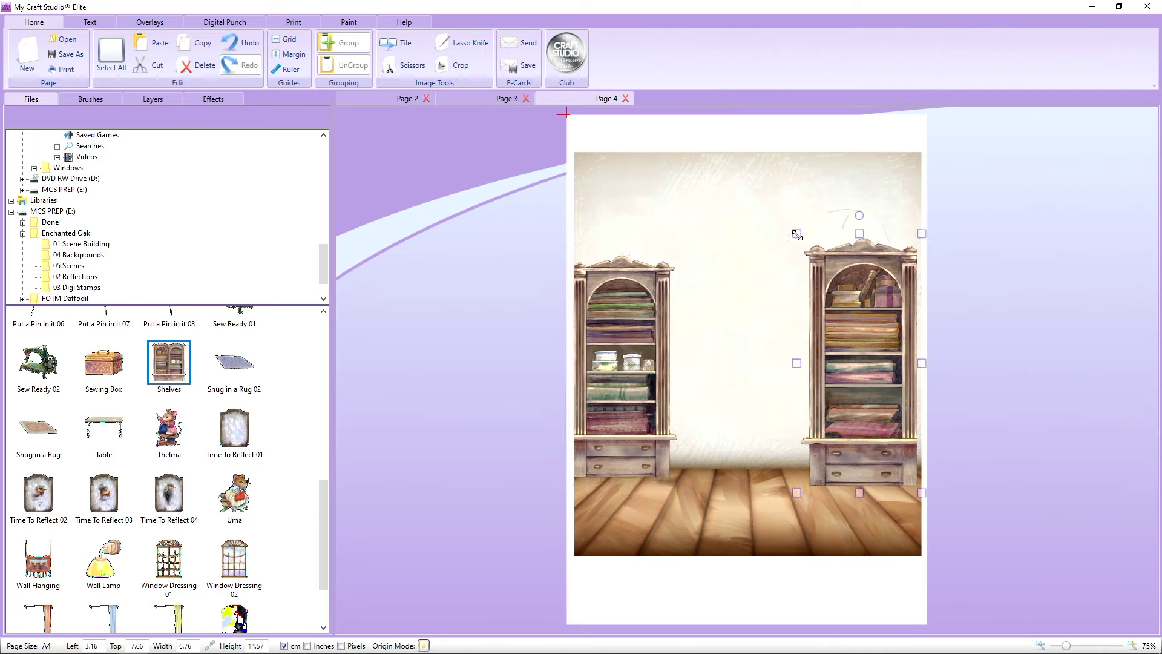
pyautogui.moveTo(796, 234); pyautogui.dragTo(803, 248)
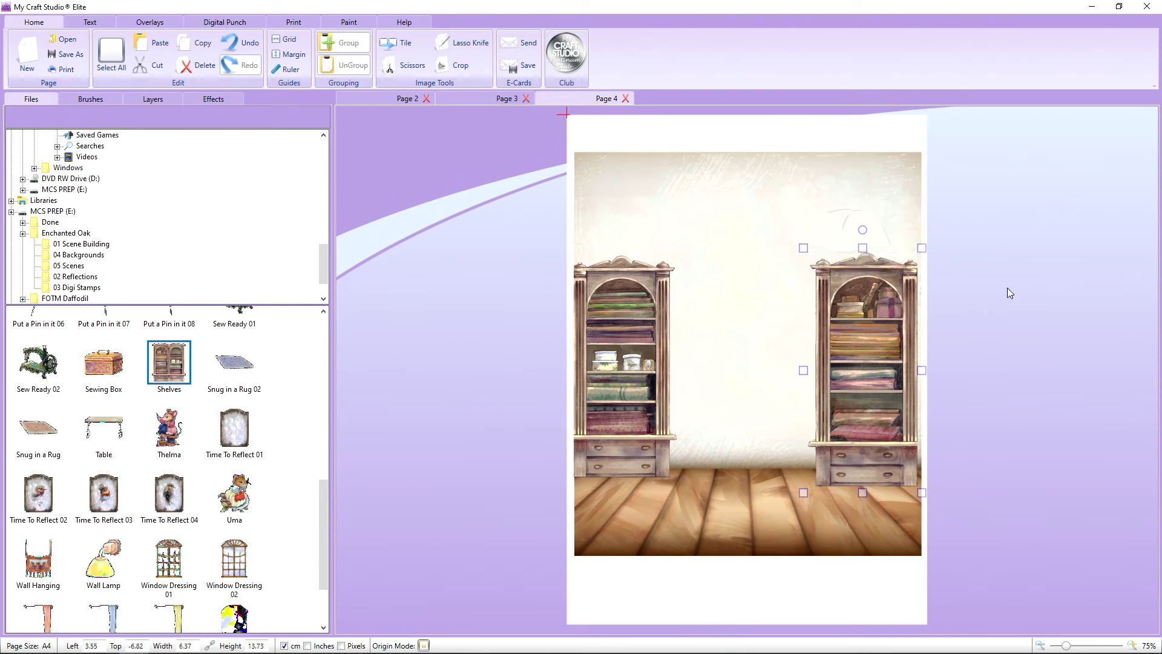
pyautogui.click(1007, 288)
# Step: Add the Window Dressing 01 window frame beside the card page
pyautogui.scroll(-3, 293, 452)
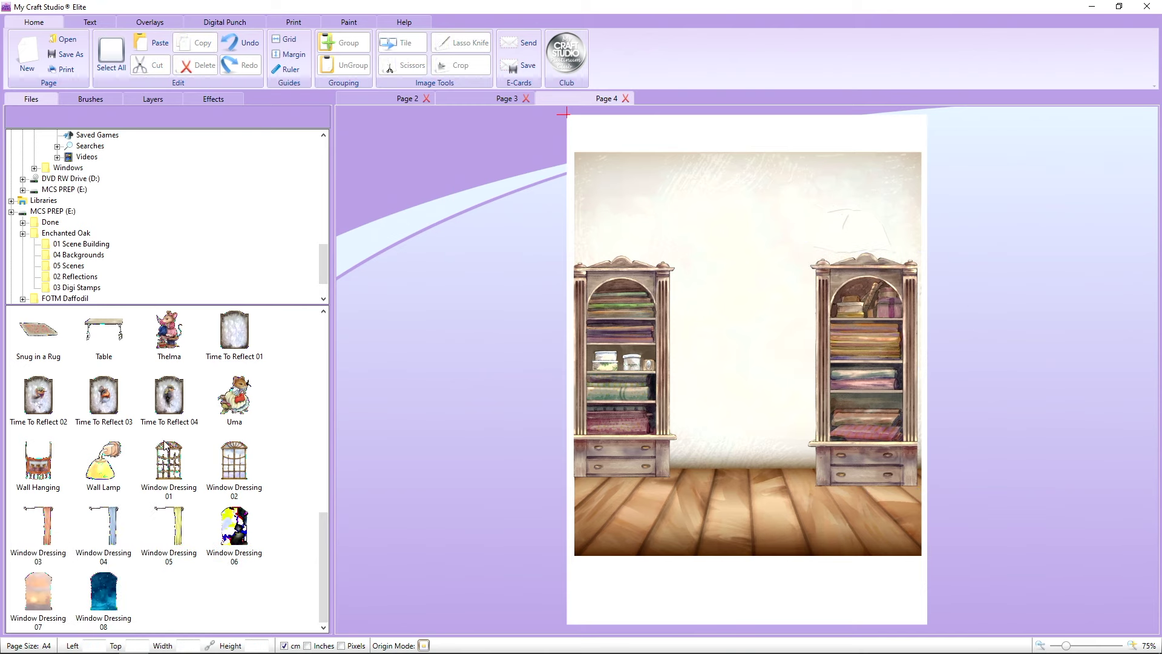
pyautogui.moveTo(164, 445); pyautogui.dragTo(431, 354)
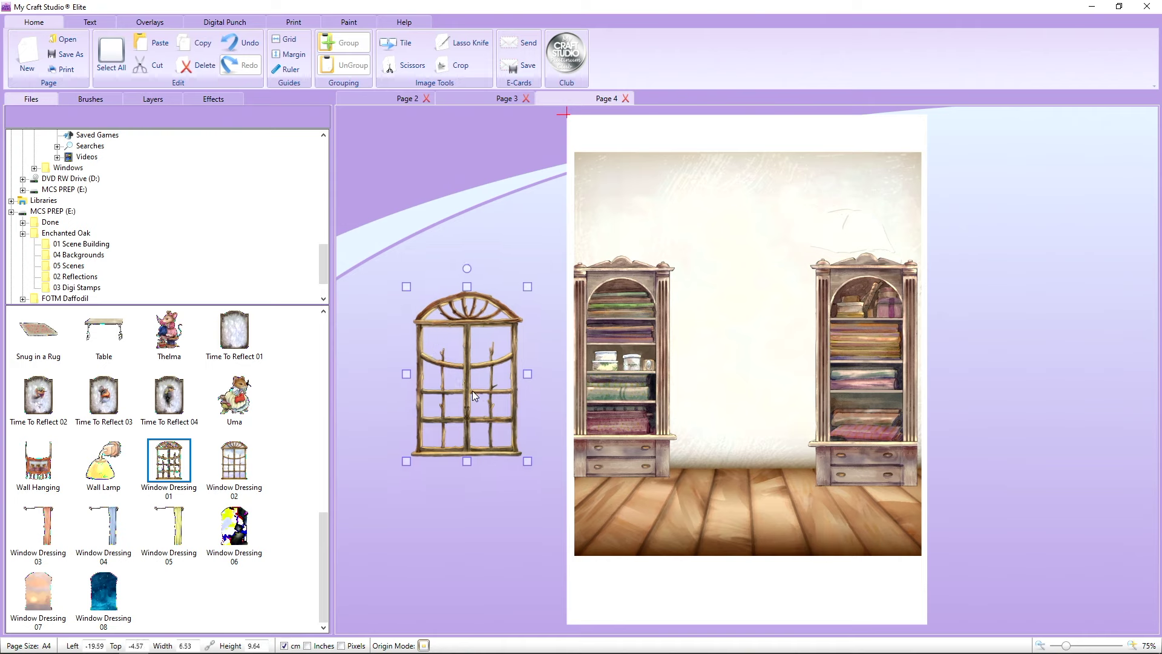
pyautogui.moveTo(472, 391); pyautogui.dragTo(444, 376)
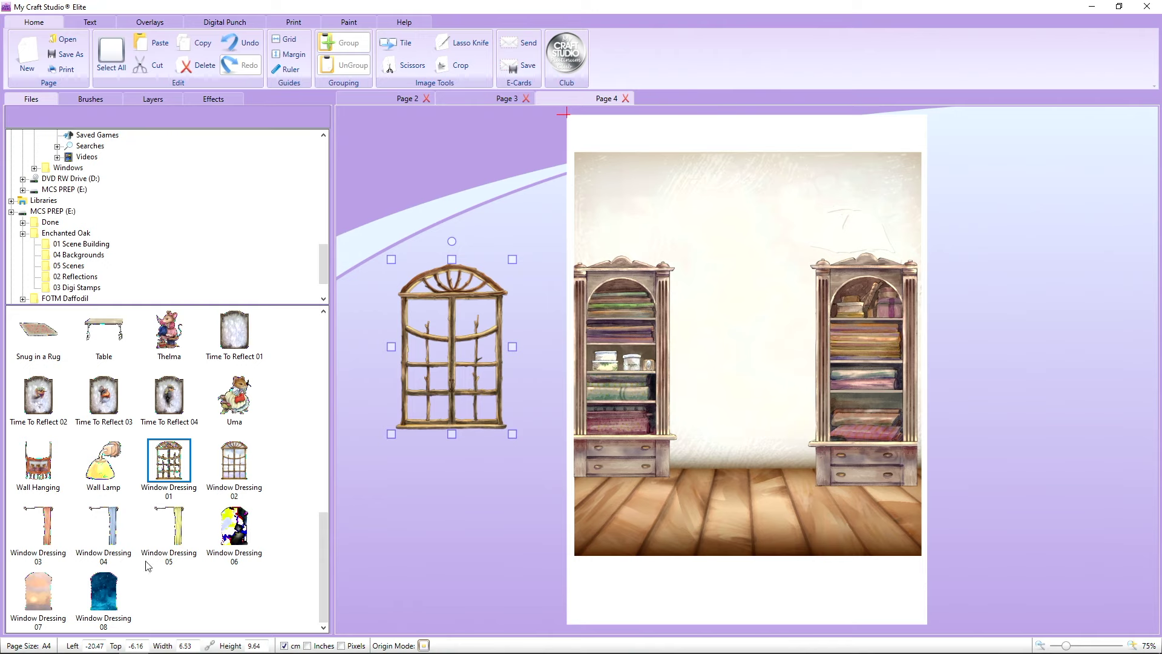
# Step: Drop the Window Dressing 07 sunset onto the frame, send it to back, and shrink it to fit
pyautogui.moveTo(27, 600); pyautogui.dragTo(478, 380)
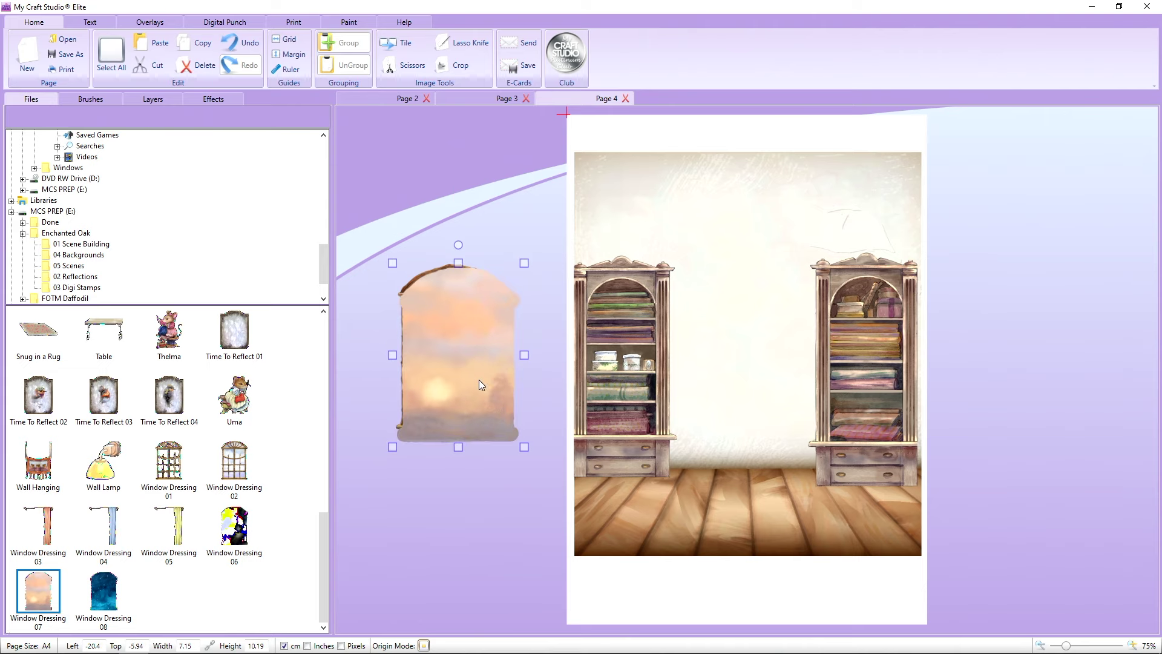
pyautogui.rightClick(478, 380)
pyautogui.moveTo(527, 446)
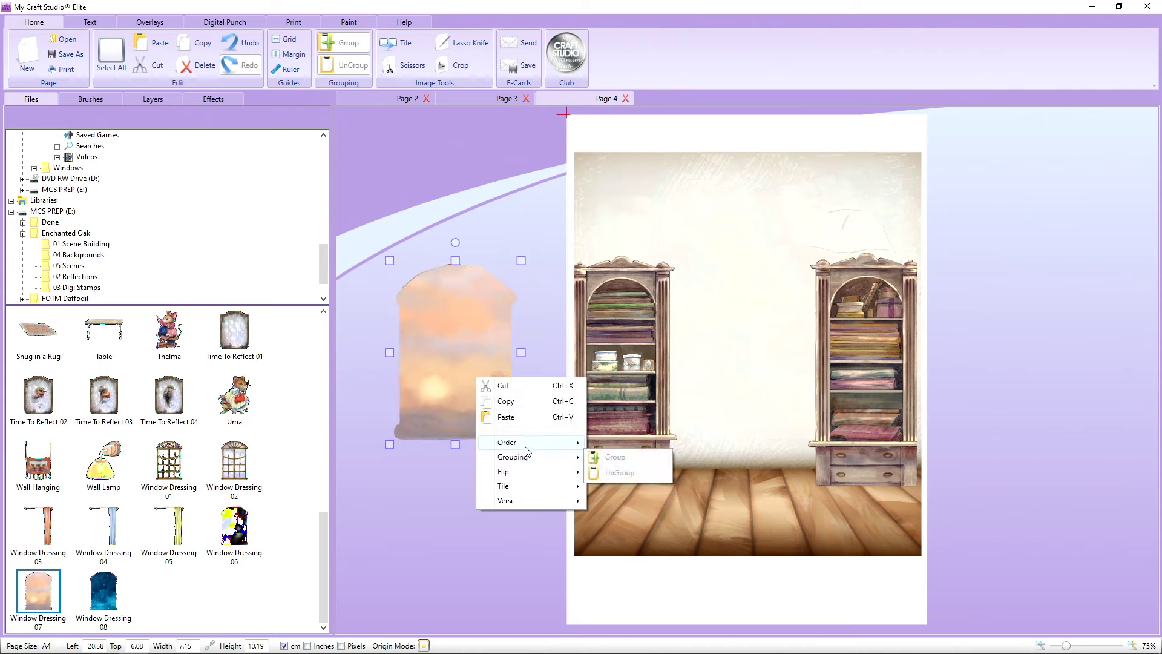
pyautogui.click(619, 459)
pyautogui.click(489, 417)
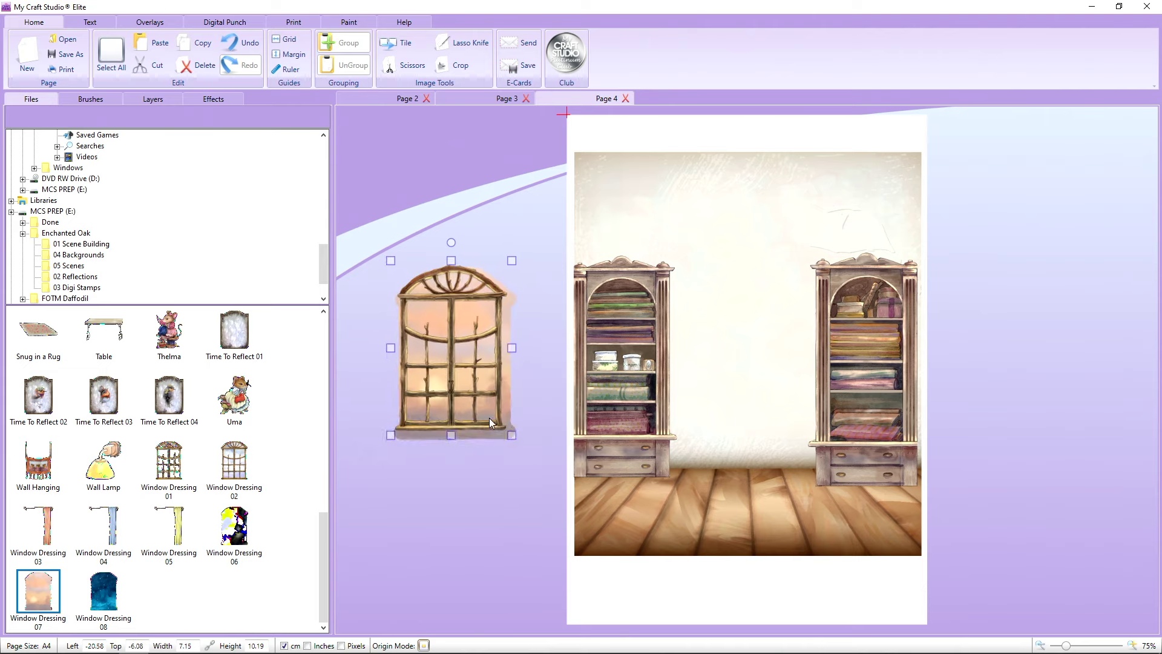
pyautogui.click(413, 443)
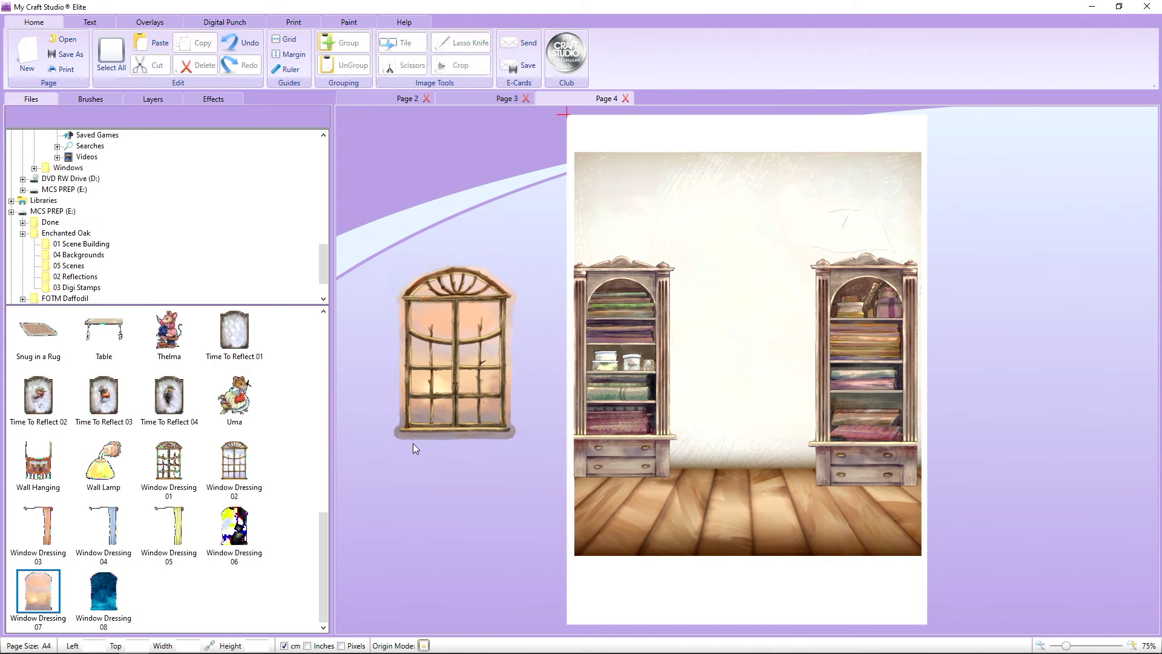
pyautogui.click(389, 450)
pyautogui.click(401, 438)
pyautogui.moveTo(392, 447); pyautogui.dragTo(394, 440)
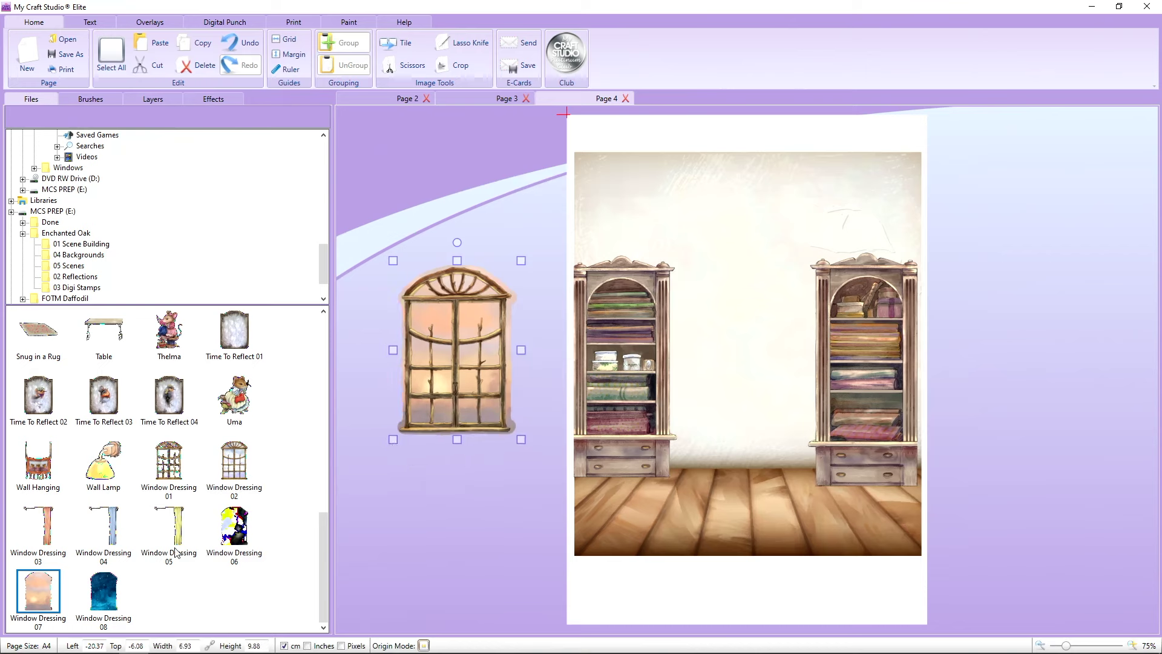
# Step: Add the Window Dressing 08 starry sky, bring the frame to front, and move the frame over it
pyautogui.moveTo(103, 590); pyautogui.dragTo(455, 482)
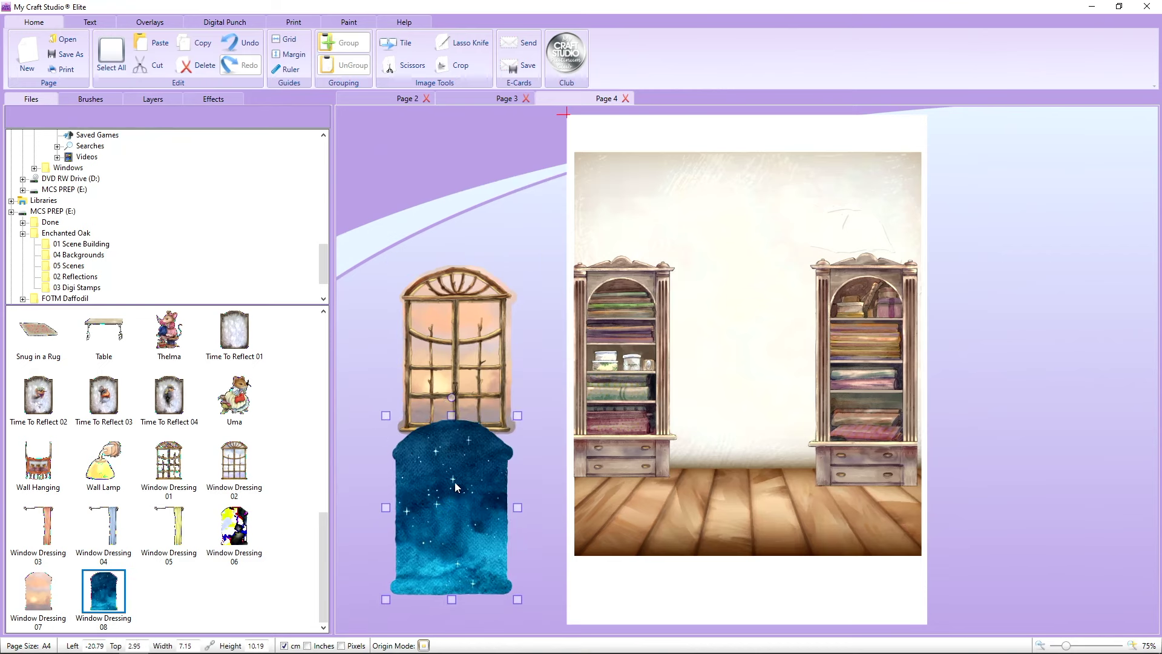
pyautogui.moveTo(502, 337); pyautogui.dragTo(592, 379)
pyautogui.rightClick(592, 379)
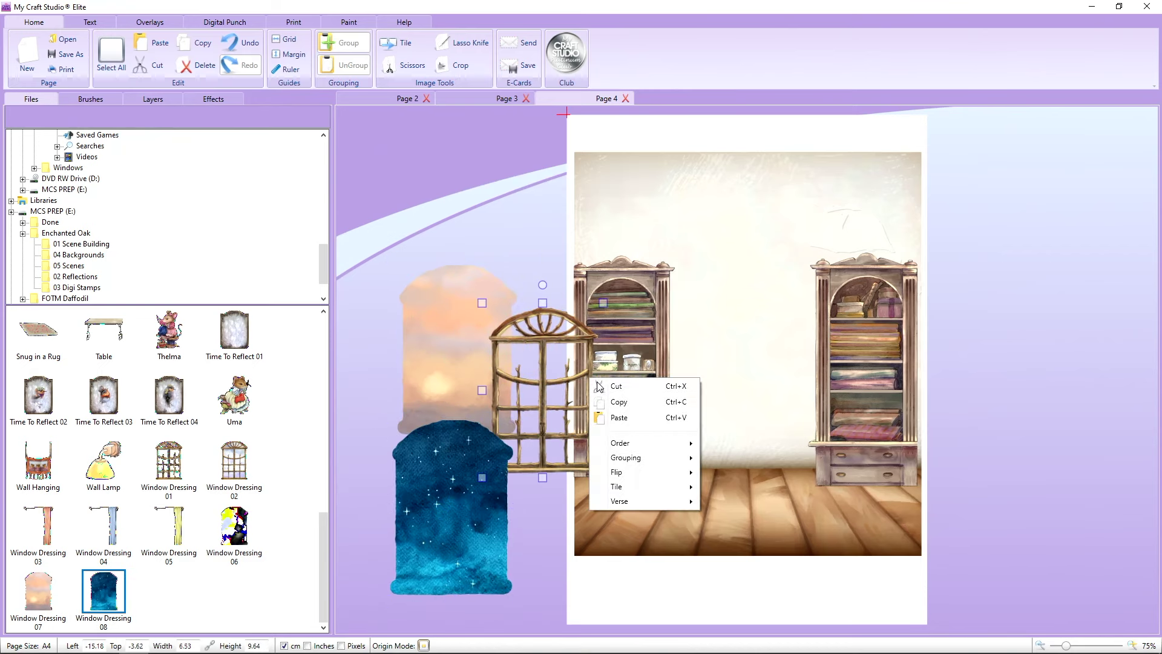
pyautogui.click(745, 443)
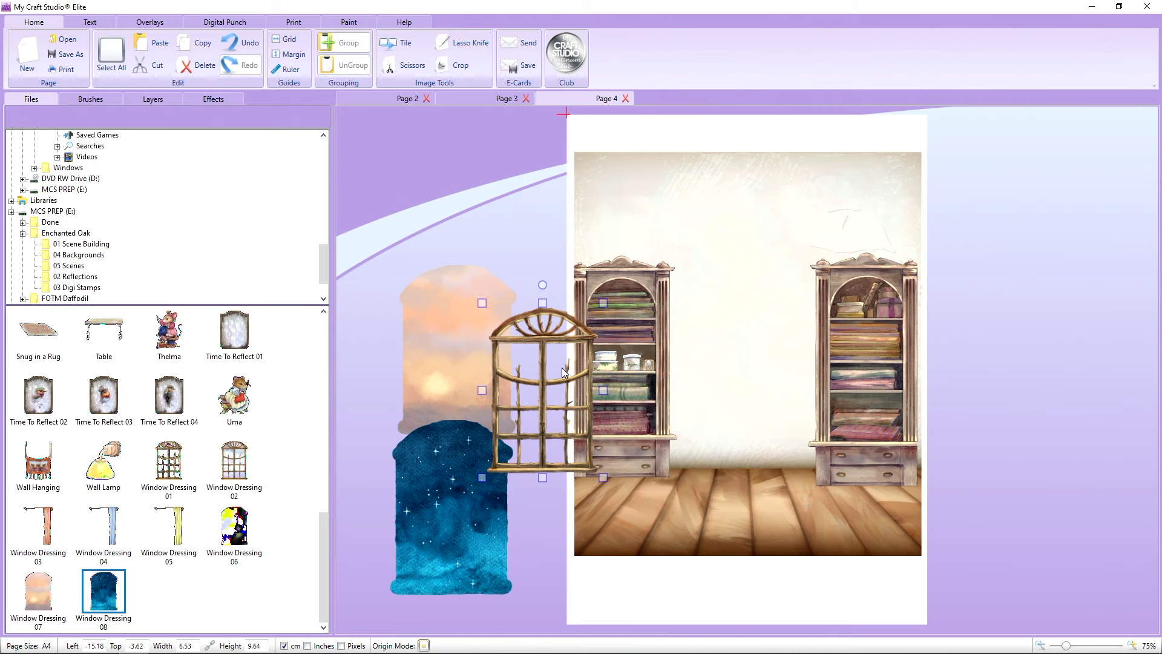
pyautogui.moveTo(563, 370); pyautogui.dragTo(1059, 397)
# Step: Delete the starry image and fit the window frame over the sunset view
pyautogui.click(456, 466)
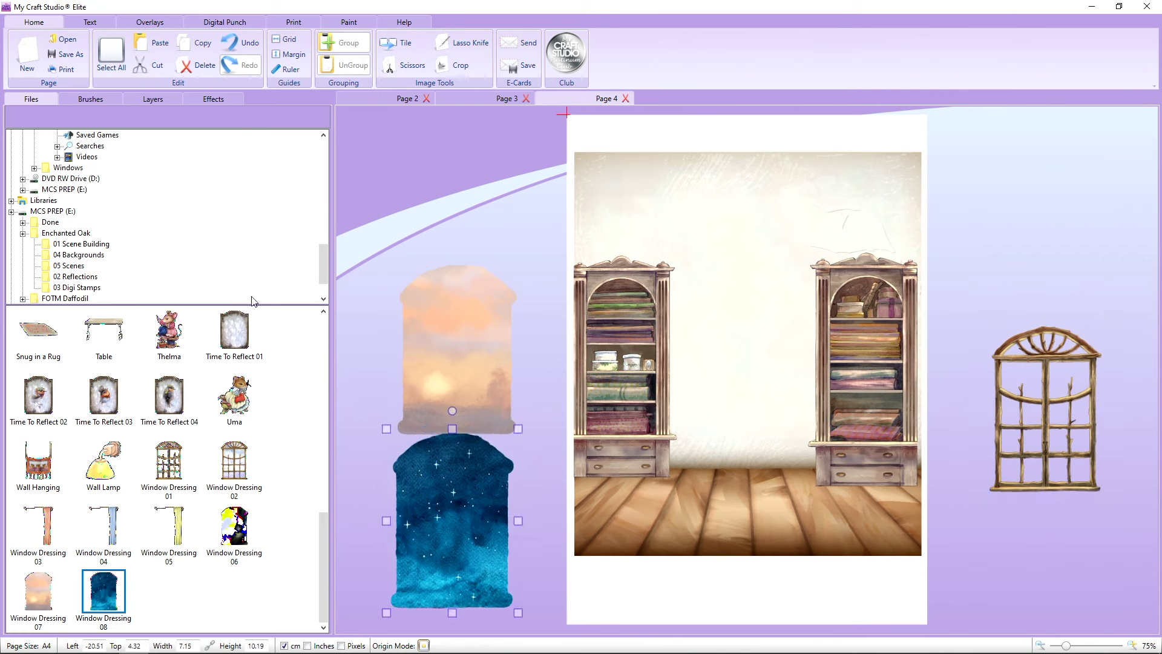
pyautogui.click(197, 65)
pyautogui.moveTo(1032, 388); pyautogui.dragTo(443, 325)
pyautogui.moveTo(405, 441); pyautogui.dragTo(410, 435)
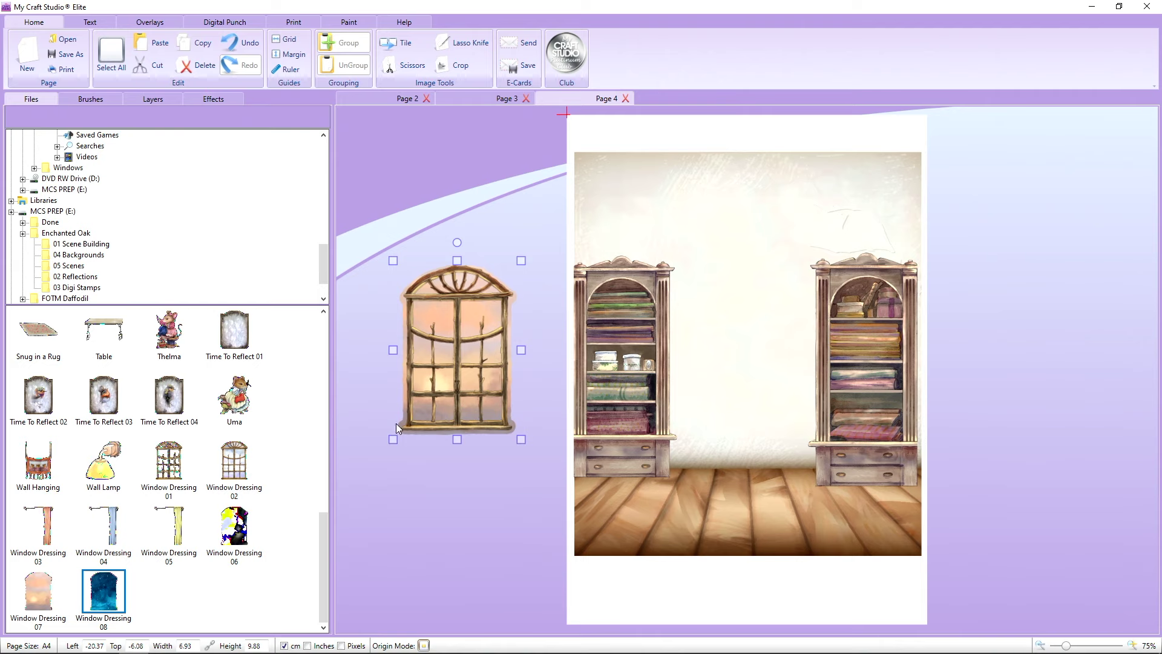
pyautogui.moveTo(394, 440); pyautogui.dragTo(402, 434)
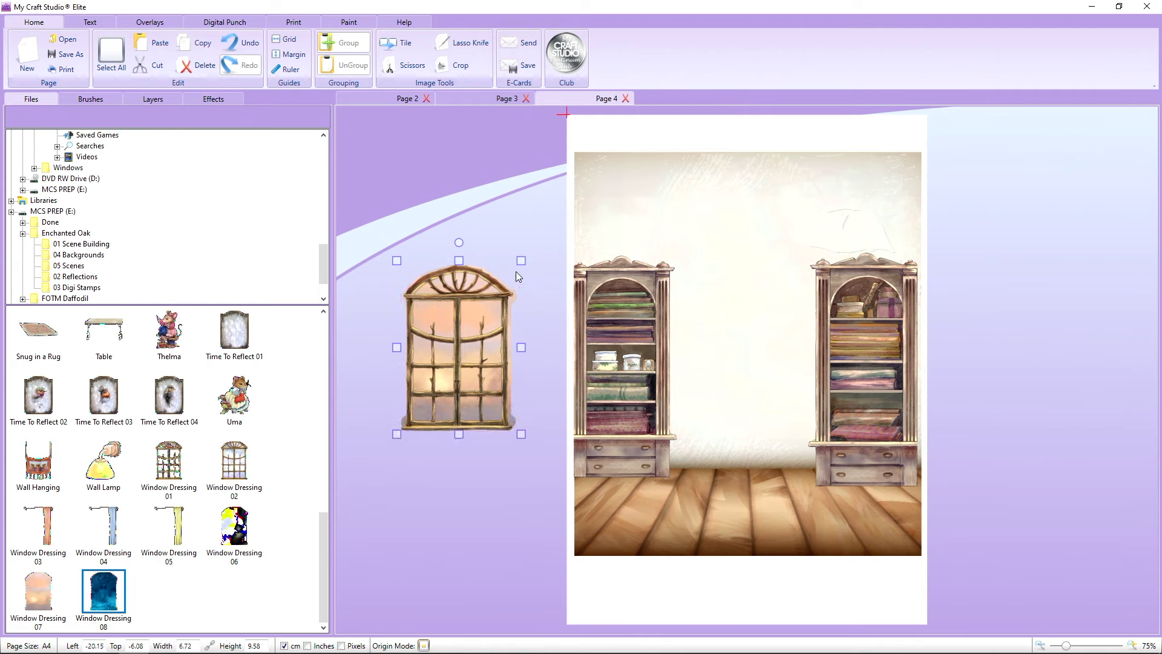
# Step: Group frame and sunset, then place the window between the bookcases at 5.35 × 7.88 cm
pyautogui.moveTo(523, 259)
pyautogui.mouseDown()
pyautogui.moveTo(543, 241)
pyautogui.moveTo(400, 439)
pyautogui.mouseUp()
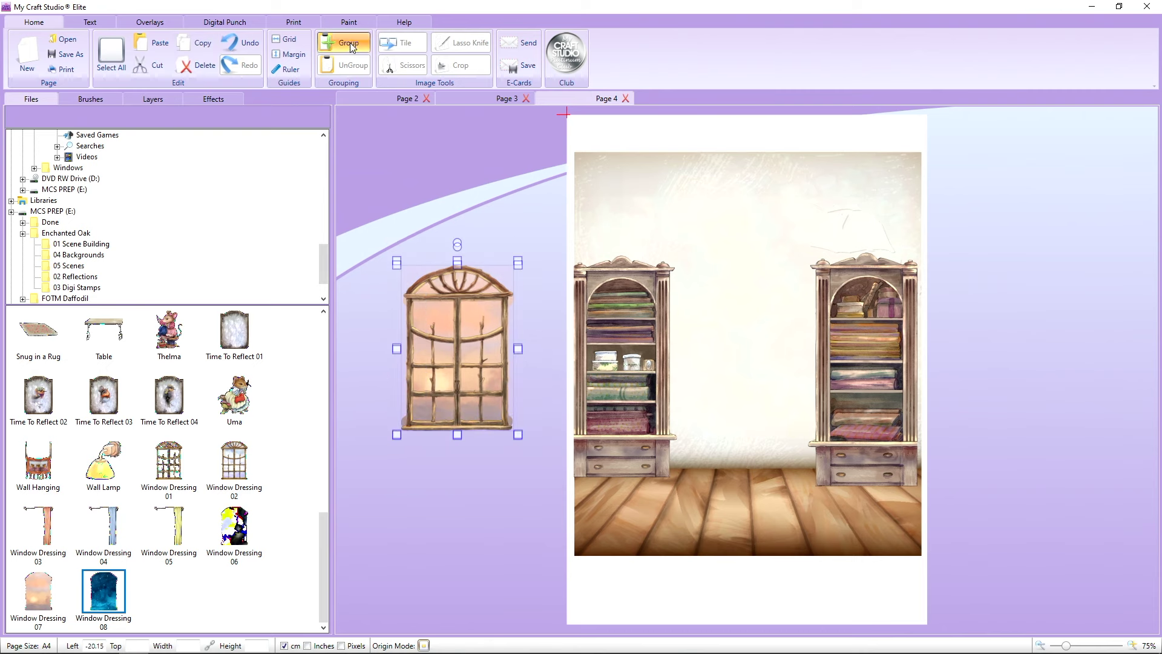
pyautogui.click(350, 43)
pyautogui.moveTo(456, 361); pyautogui.dragTo(746, 350)
pyautogui.moveTo(806, 255); pyautogui.dragTo(785, 283)
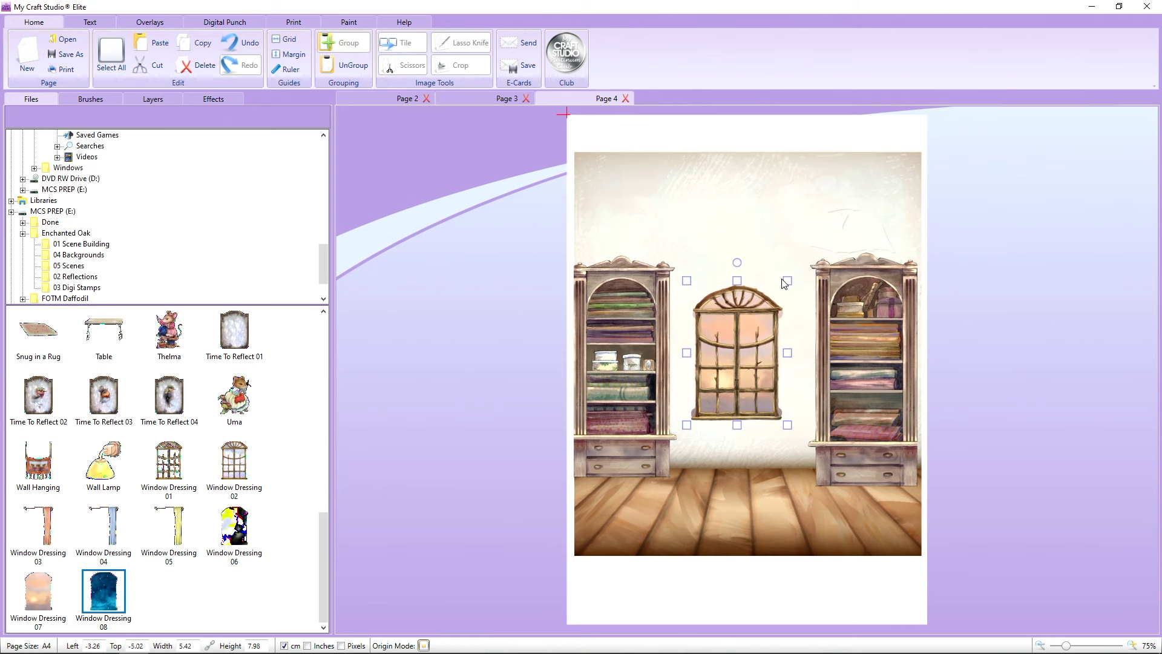
pyautogui.moveTo(756, 329); pyautogui.dragTo(758, 319)
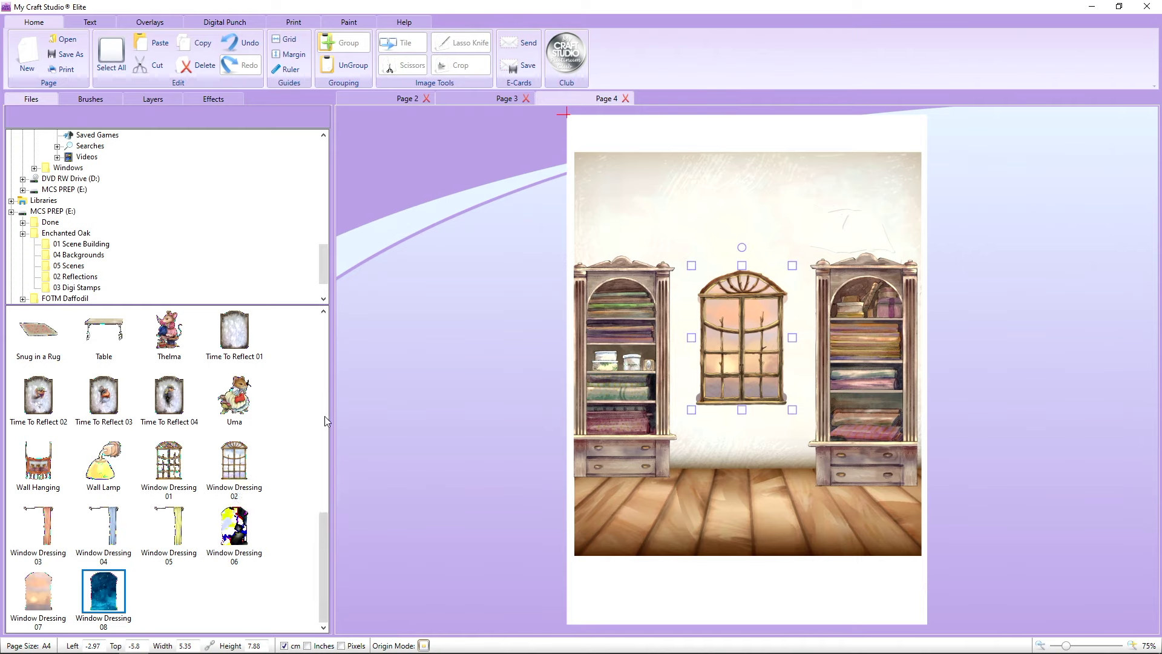
# Step: Add the Window Dressing 04 blue curtain, crop off the rod end, and place it at the window's right
pyautogui.moveTo(109, 532); pyautogui.dragTo(516, 272)
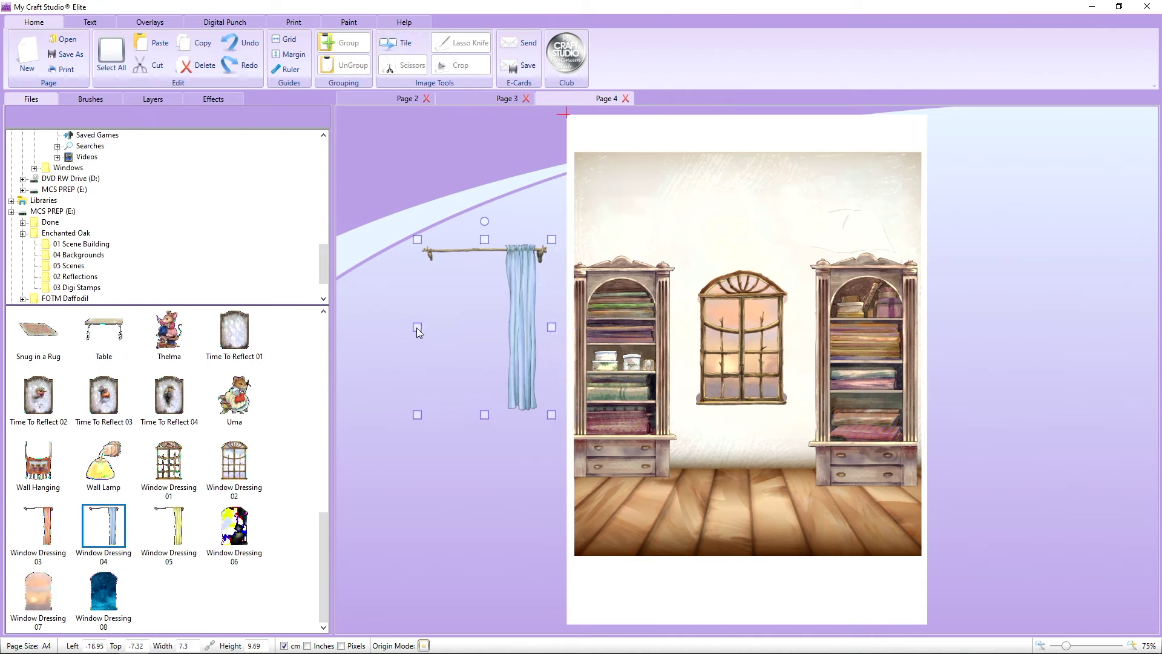
pyautogui.moveTo(418, 329); pyautogui.dragTo(454, 337)
pyautogui.click(500, 429)
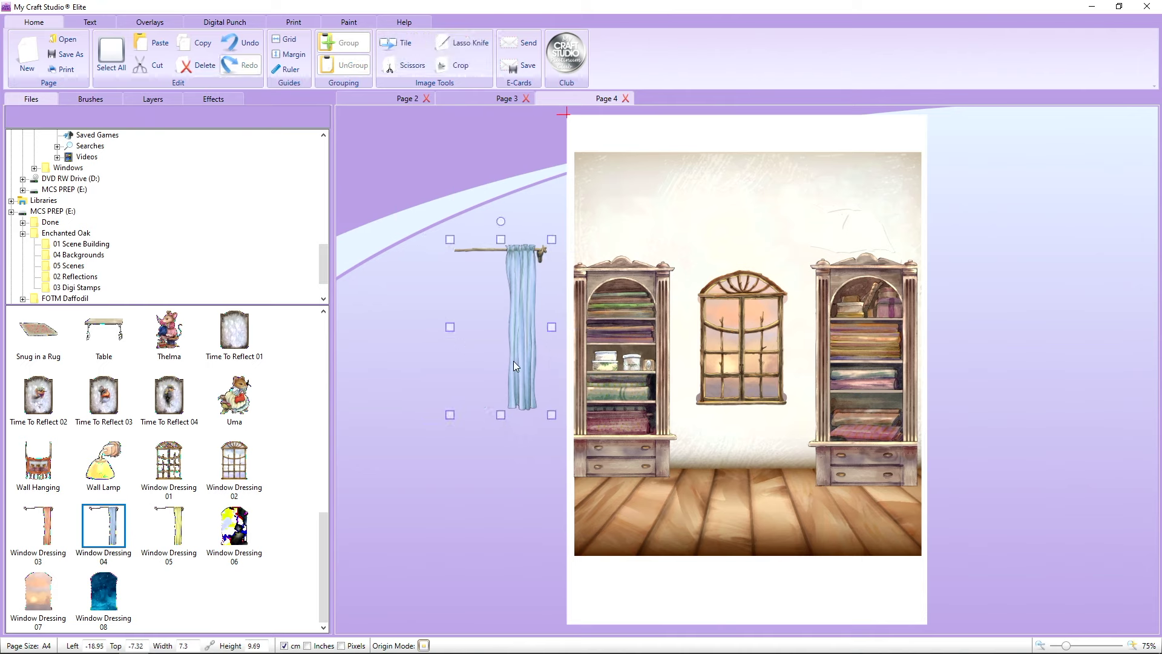
pyautogui.moveTo(513, 361); pyautogui.dragTo(790, 380)
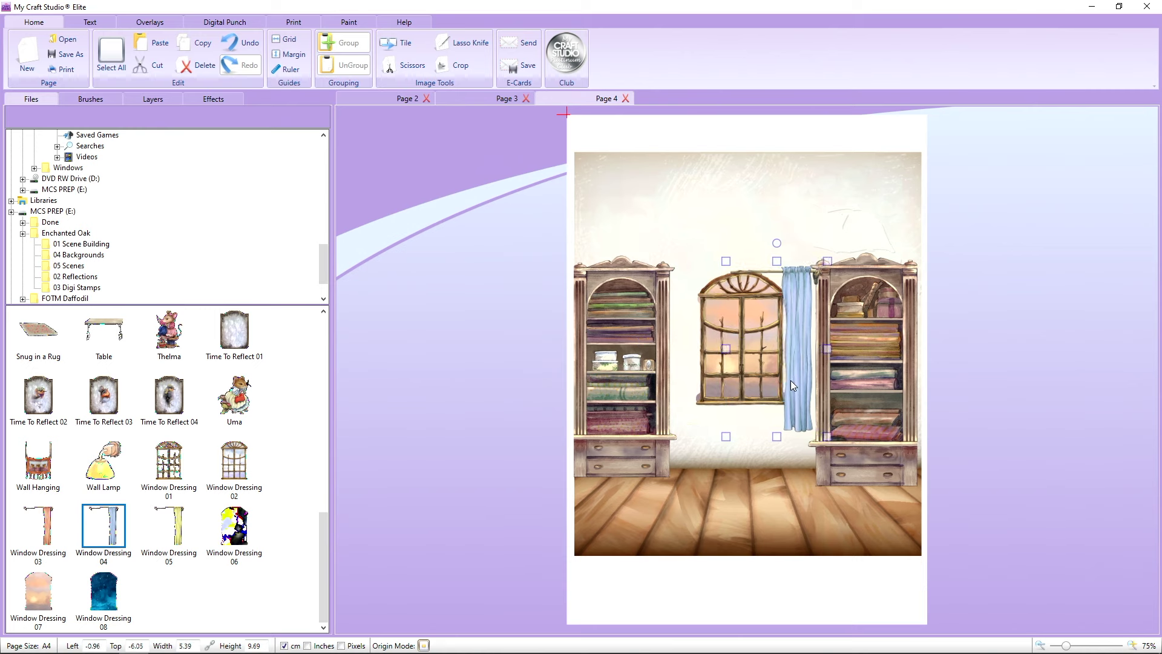
# Step: Duplicate the curtain, flip the copy horizontally, and hang it on the window's left side
pyautogui.rightClick(798, 355)
pyautogui.click(804, 351)
pyautogui.rightClick(804, 351)
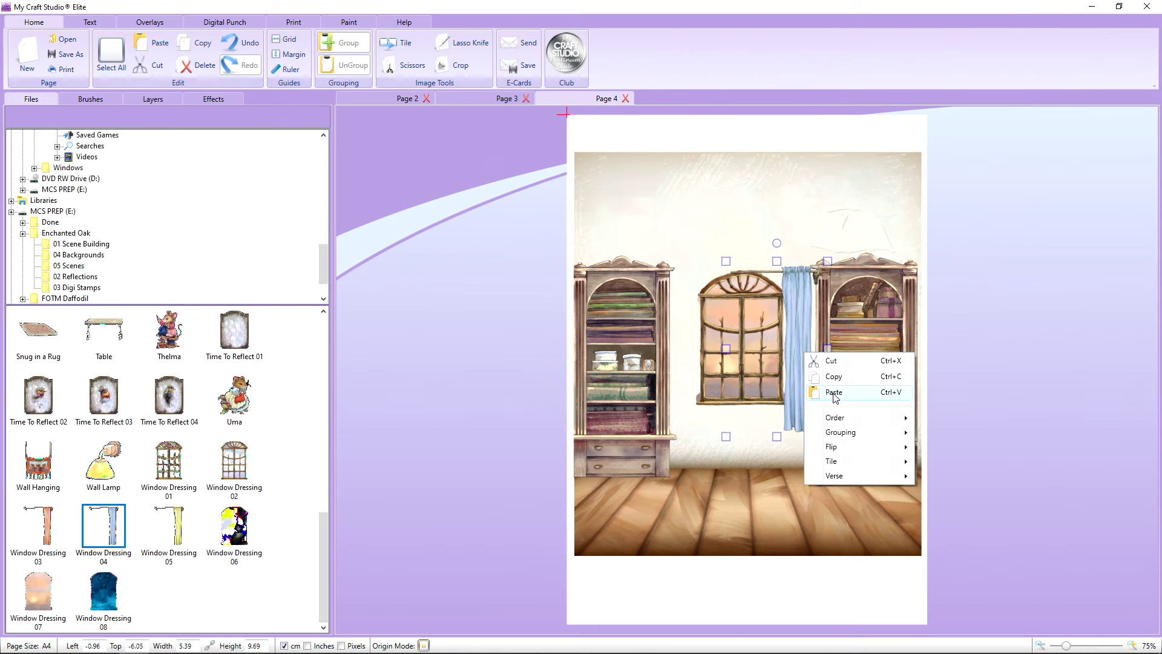
pyautogui.click(804, 367)
pyautogui.rightClick(805, 367)
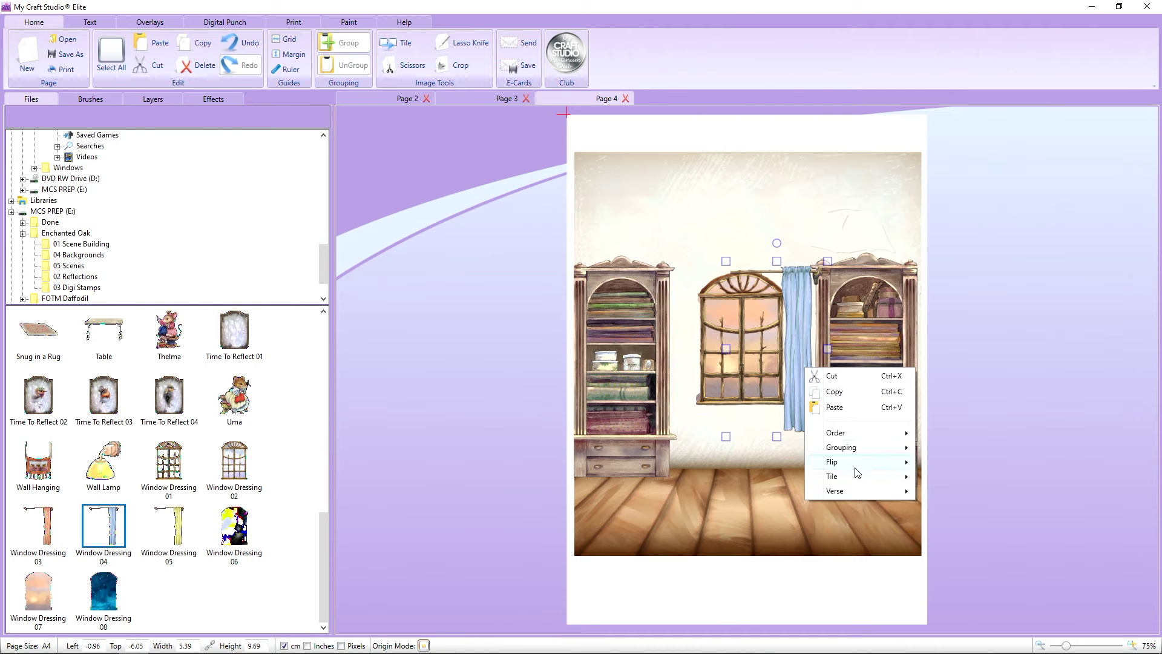
pyautogui.click(931, 461)
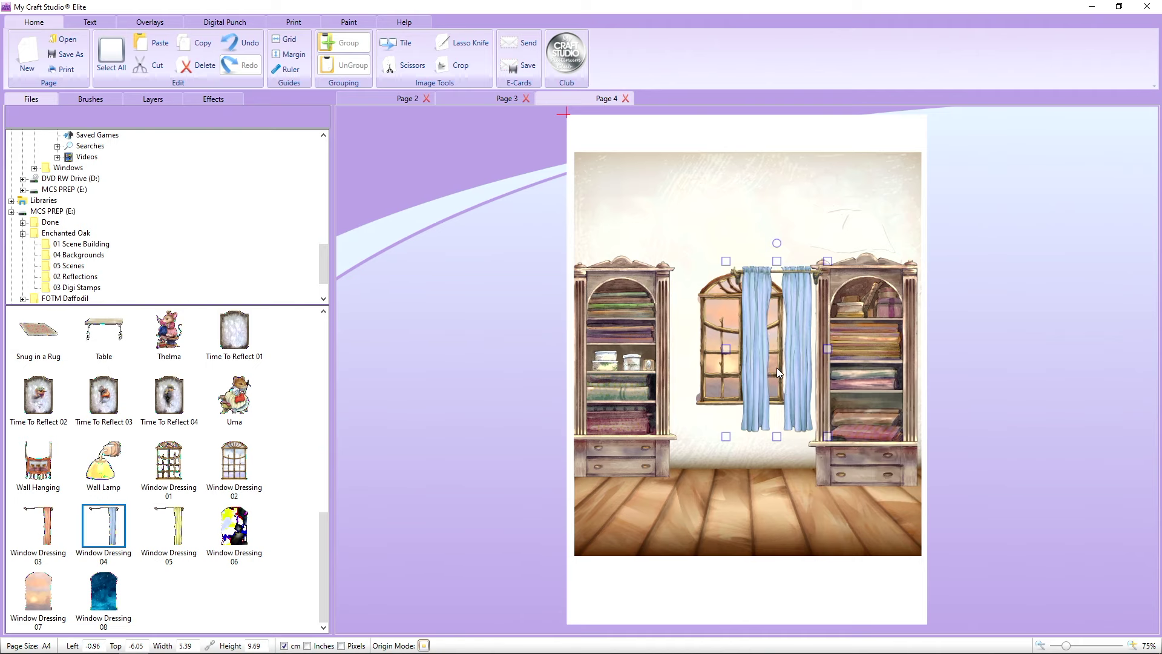
pyautogui.moveTo(756, 368); pyautogui.dragTo(691, 365)
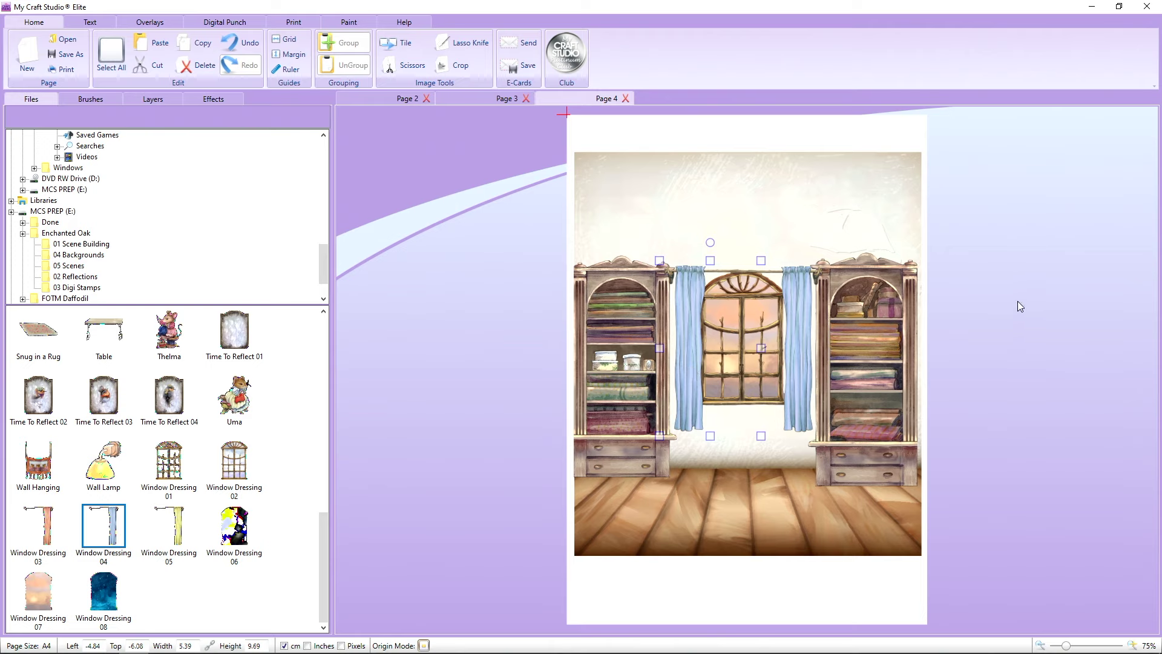
pyautogui.click(790, 343)
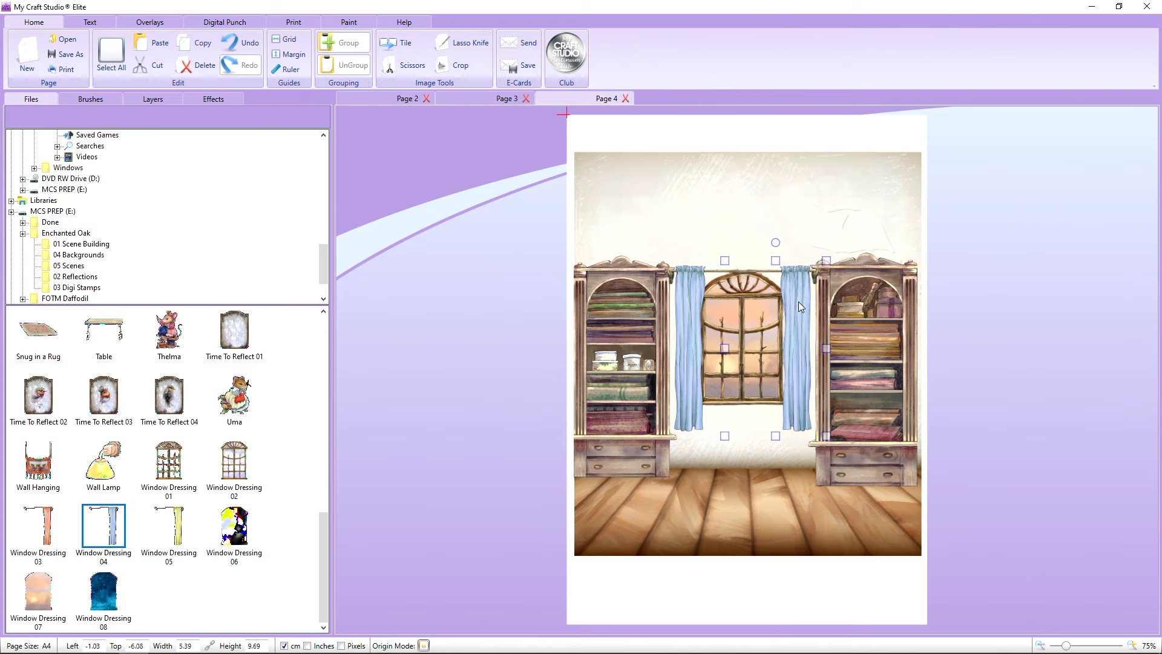
pyautogui.click(1082, 373)
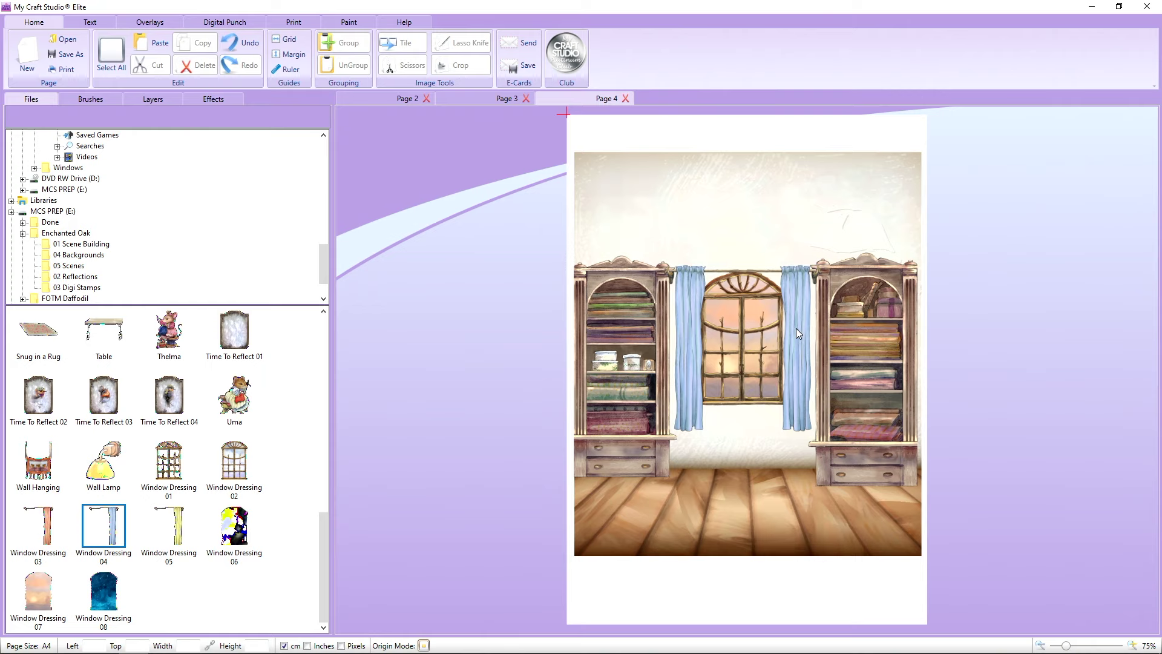
# Step: Place a Wall Lamp on the left bookcase and paste a copy onto the right bookcase
pyautogui.moveTo(104, 463); pyautogui.dragTo(669, 294)
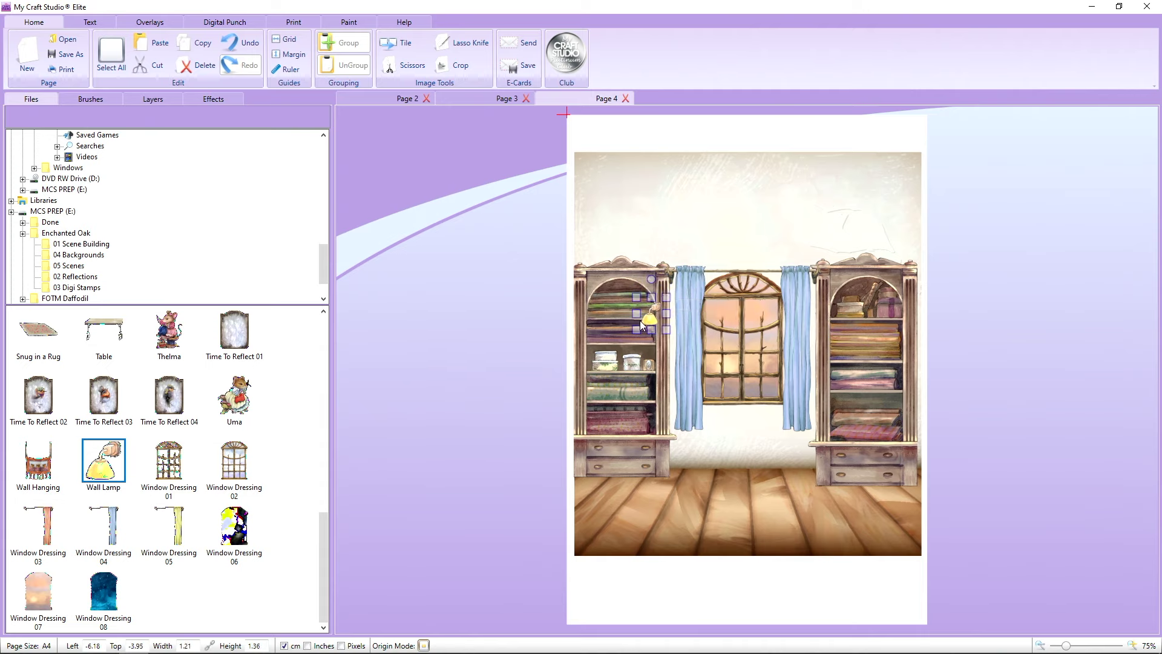
pyautogui.rightClick(647, 317)
pyautogui.press('Escape')
pyautogui.rightClick(659, 316)
pyautogui.click(691, 361)
pyautogui.moveTo(655, 318); pyautogui.dragTo(814, 323)
# Step: Paste two more wall lamps, one on the right bookcase and one at the left bookcase's outer edge
pyautogui.rightClick(718, 303)
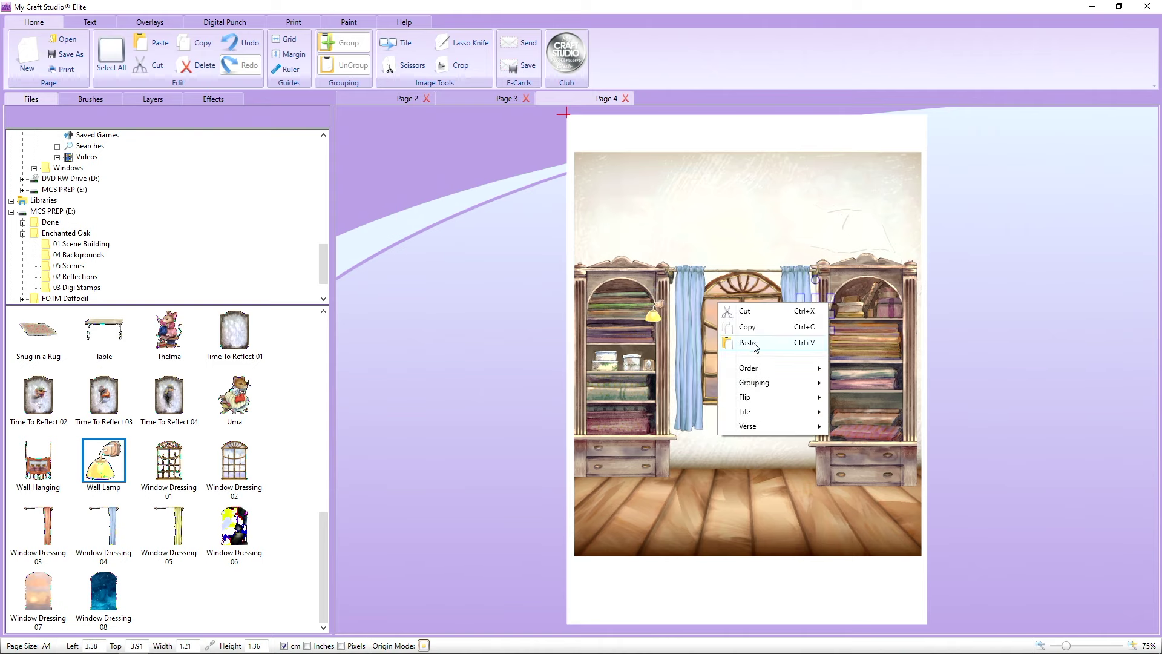
pyautogui.press('Escape')
pyautogui.hotkey('ctrl', 'v')
pyautogui.moveTo(655, 319); pyautogui.dragTo(900, 322)
pyautogui.rightClick(779, 309)
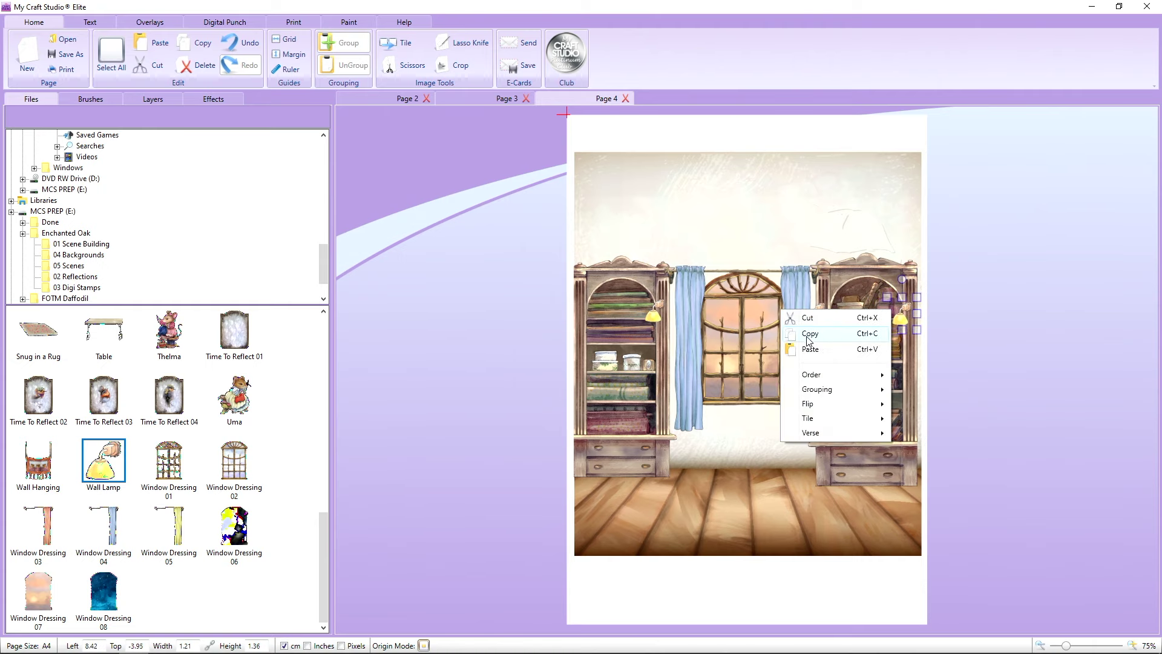
pyautogui.press('Escape')
pyautogui.hotkey('ctrl', 'v')
pyautogui.moveTo(655, 315); pyautogui.dragTo(573, 319)
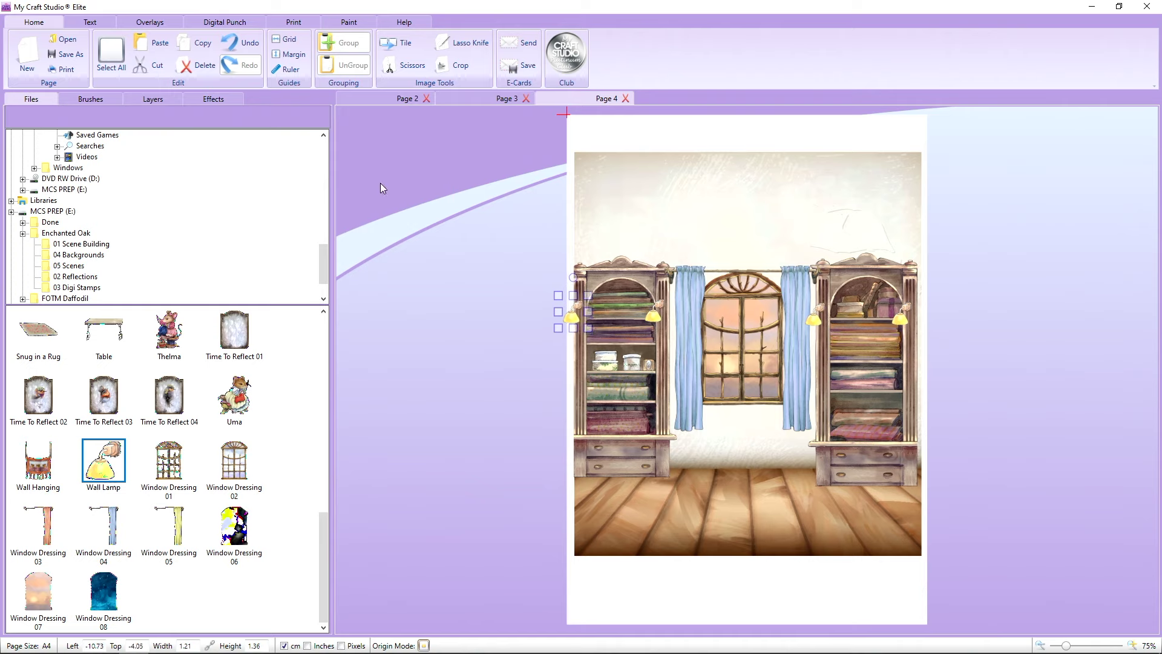
# Step: Crop away the left side of the wall lamp and confirm with Ok
pyautogui.click(462, 71)
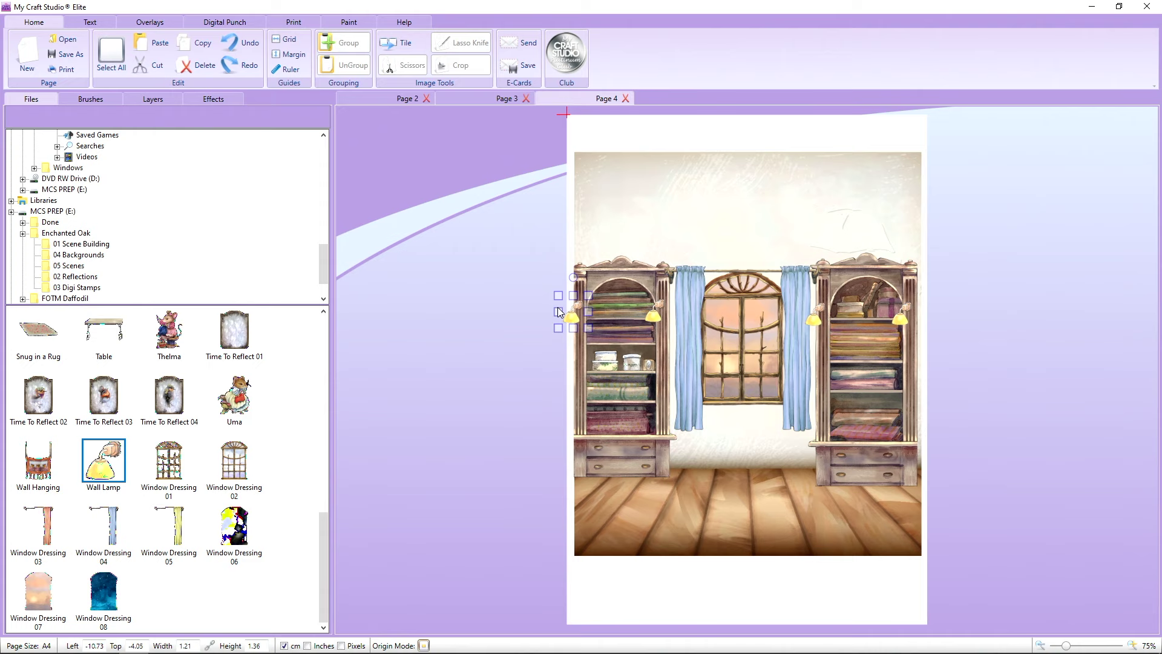
pyautogui.moveTo(557, 312); pyautogui.dragTo(569, 312)
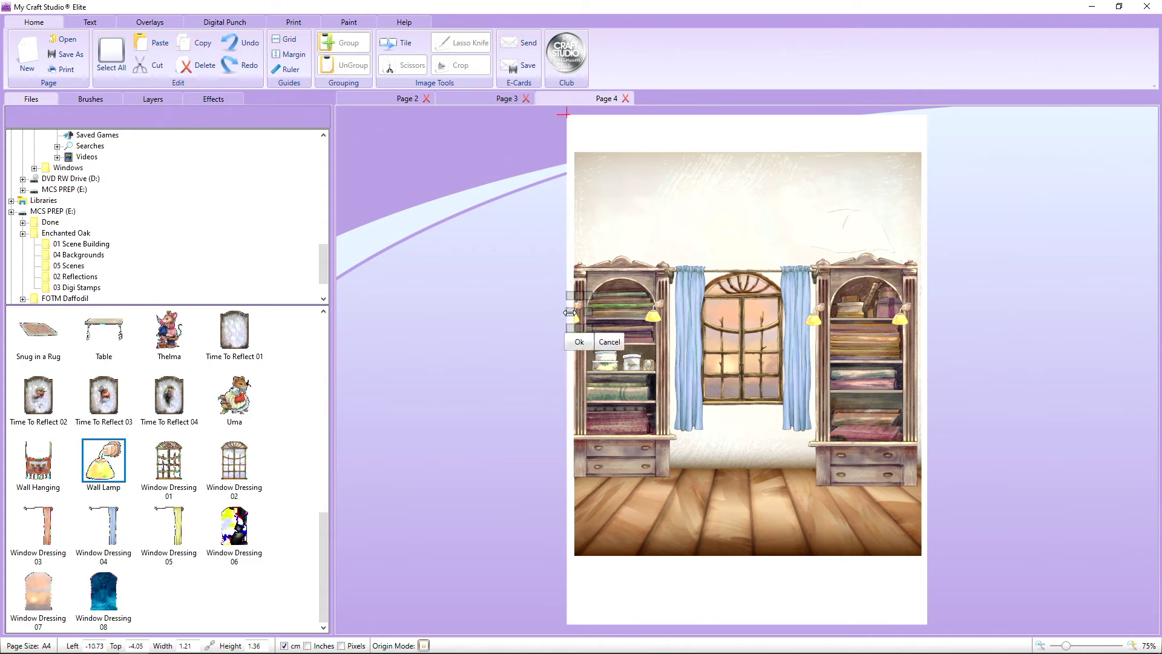
pyautogui.click(579, 342)
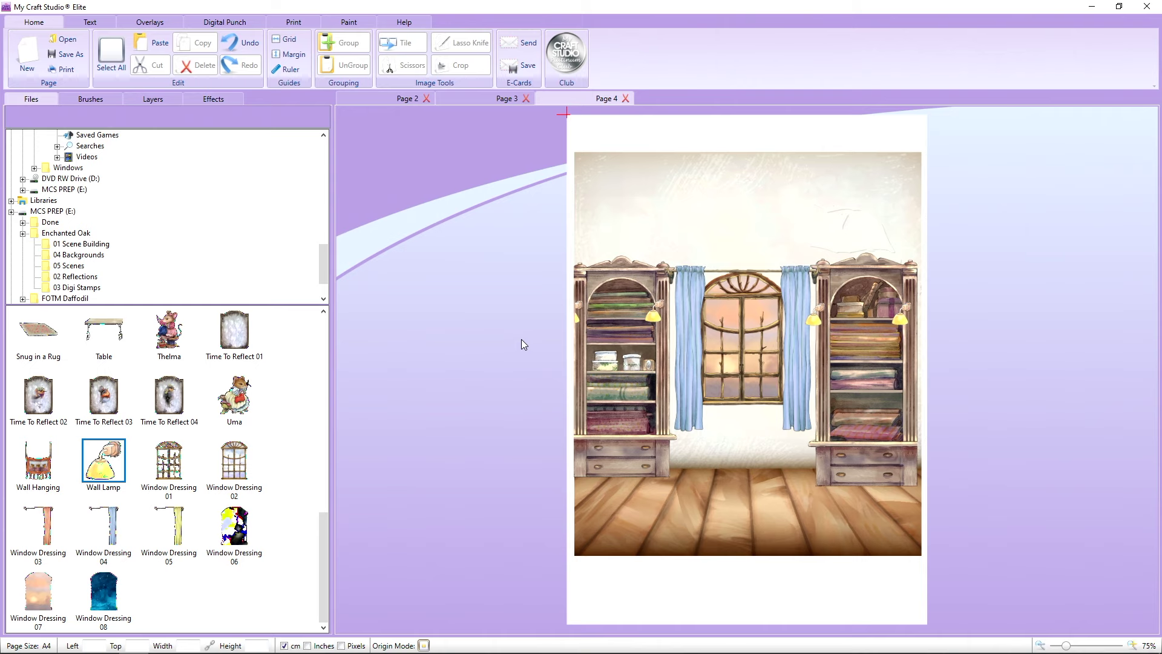
pyautogui.scroll(10, 146, 393)
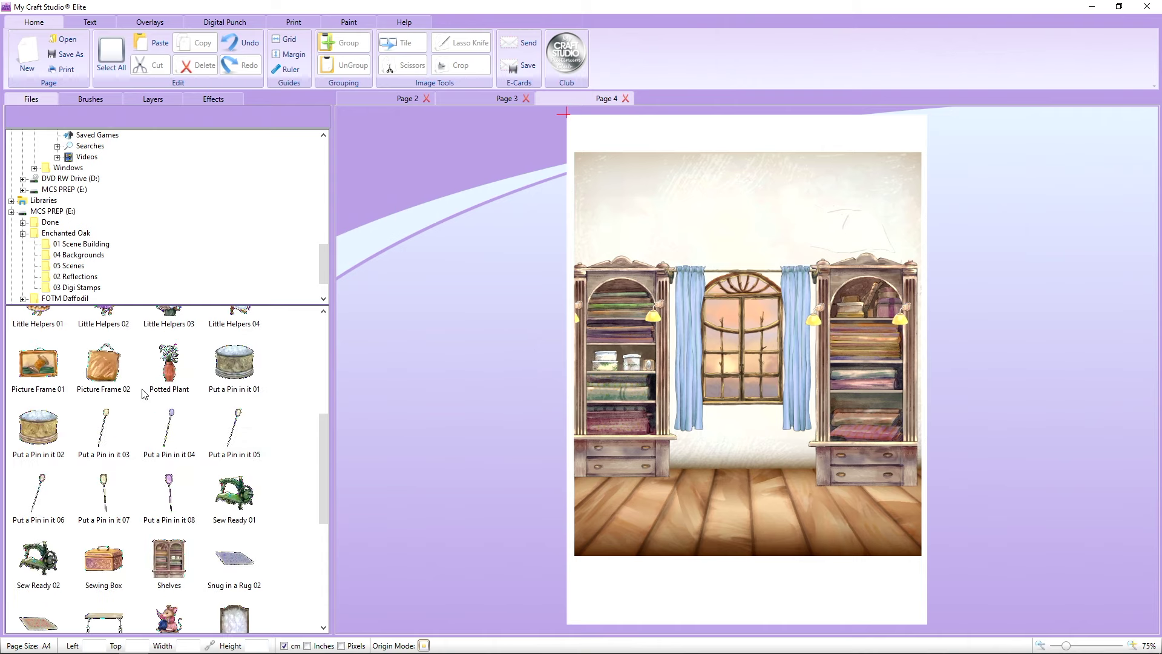
pyautogui.scroll(-2, 153, 383)
pyautogui.scroll(-5, 154, 383)
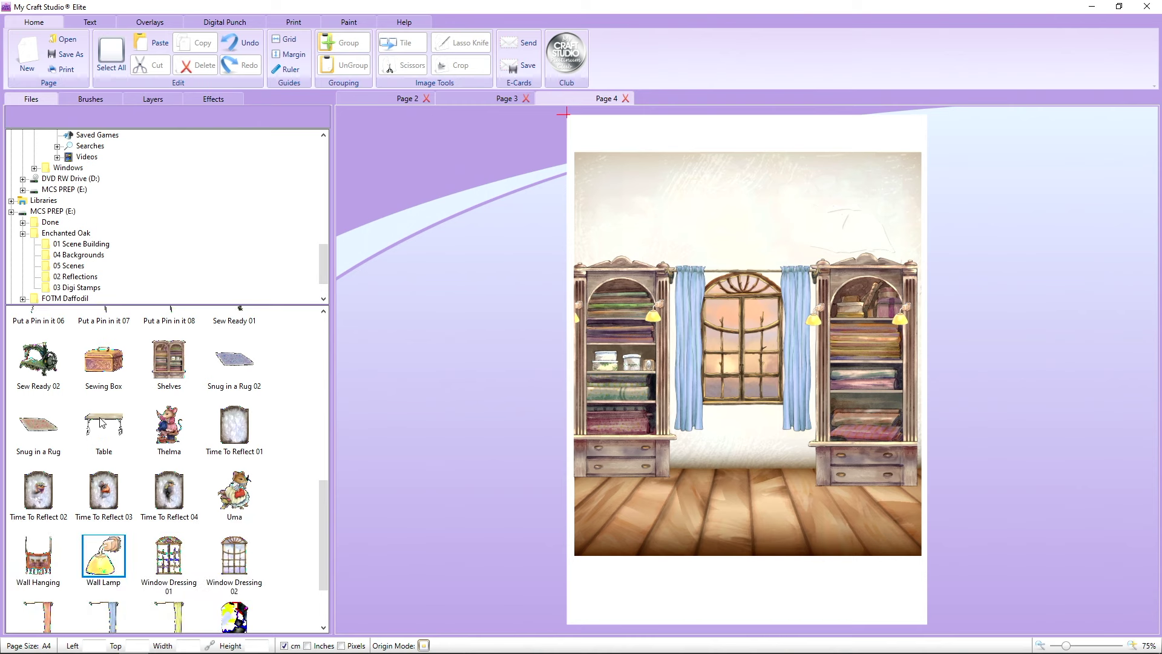
# Step: Add and shrink the Table clip, then add and size the Sew Ready 02 sewing machine
pyautogui.moveTo(103, 424); pyautogui.dragTo(546, 412)
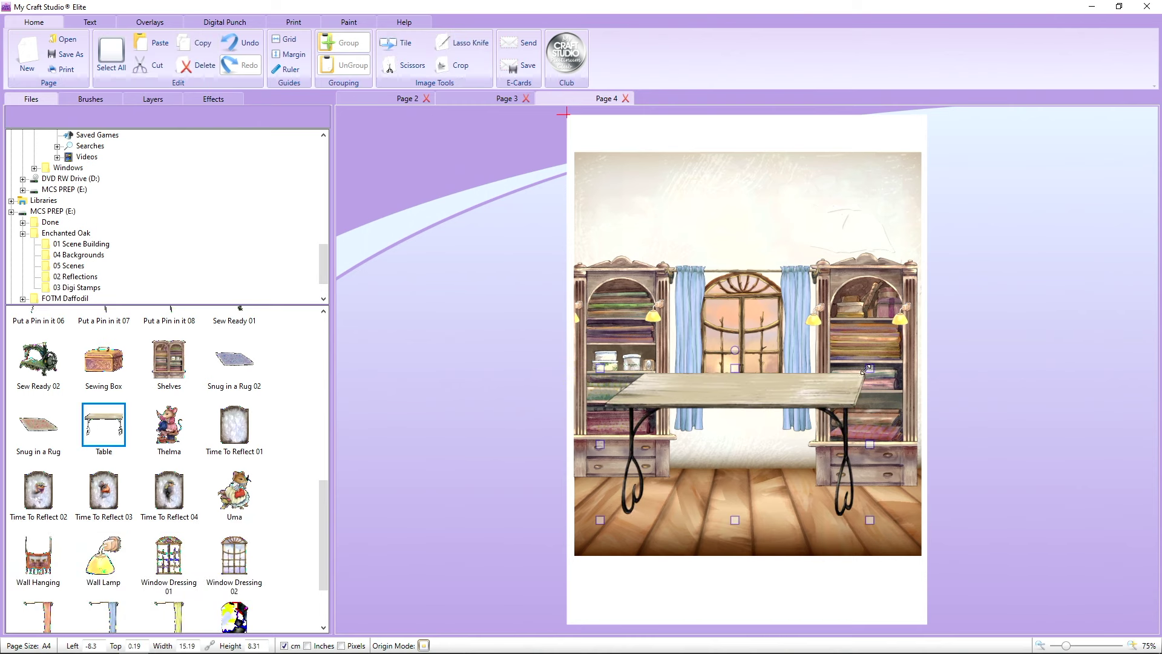
pyautogui.moveTo(870, 368); pyautogui.dragTo(797, 432)
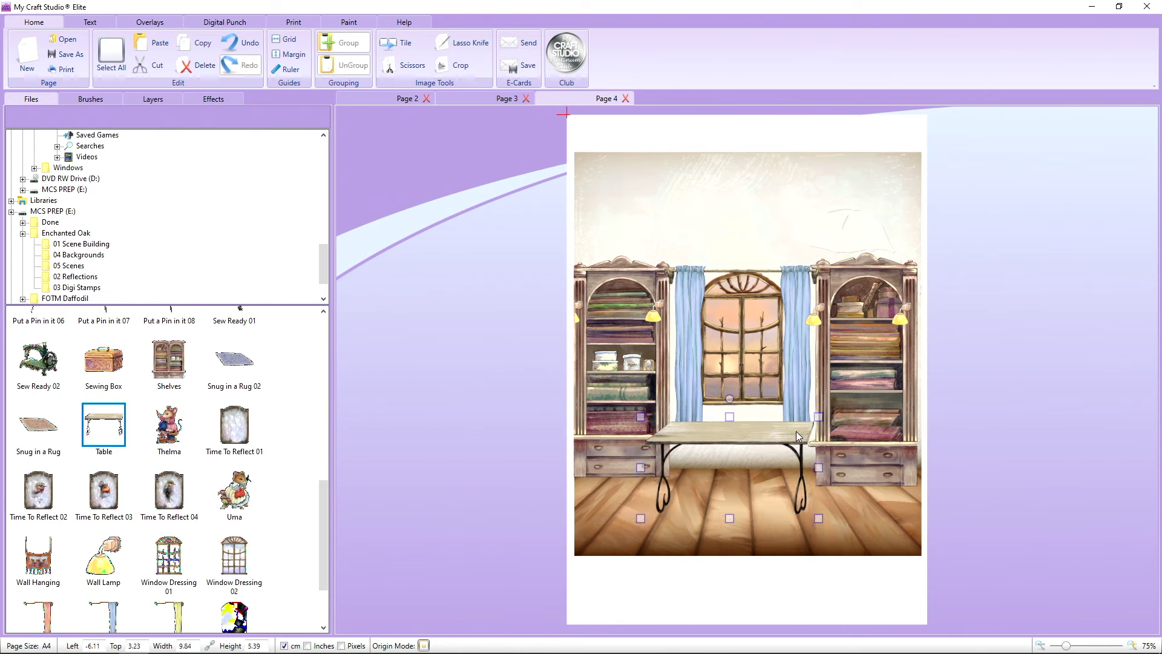
pyautogui.scroll(-3, 152, 466)
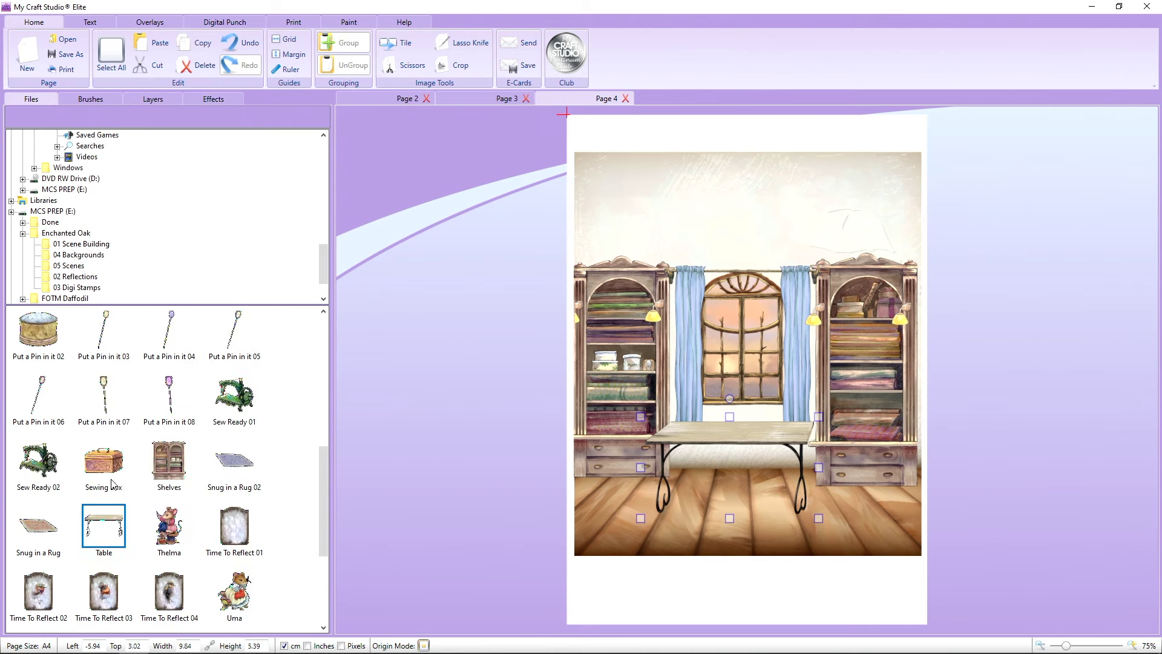
pyautogui.moveTo(25, 480); pyautogui.dragTo(481, 333)
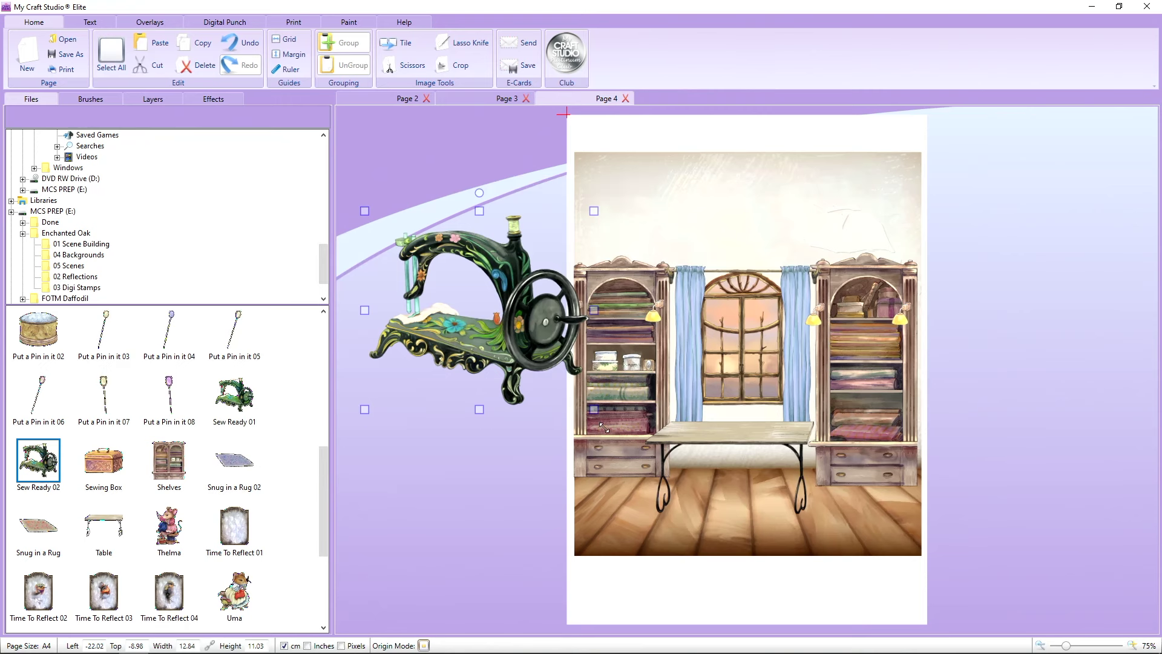
pyautogui.moveTo(604, 427); pyautogui.dragTo(755, 537)
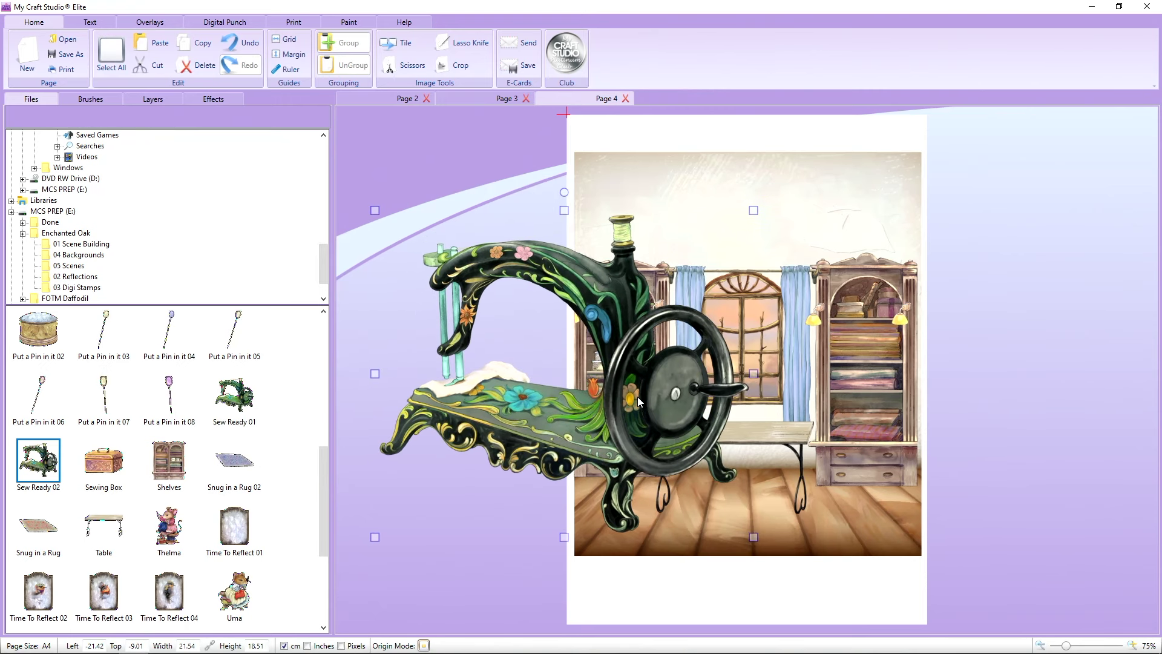
pyautogui.moveTo(633, 395); pyautogui.dragTo(586, 379)
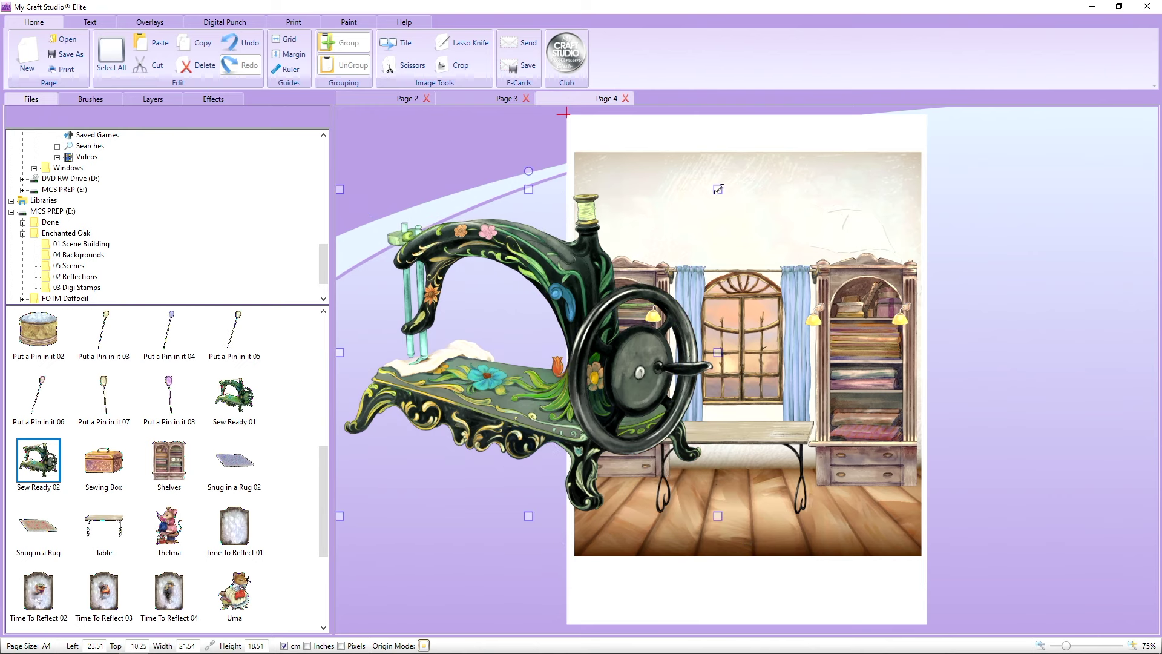
pyautogui.moveTo(718, 189); pyautogui.dragTo(581, 310)
pyautogui.moveTo(446, 395); pyautogui.dragTo(492, 329)
# Step: Flip the sewing machine horizontally and set it on the tabletop at 3.37 × 2.9 cm
pyautogui.rightClick(544, 354)
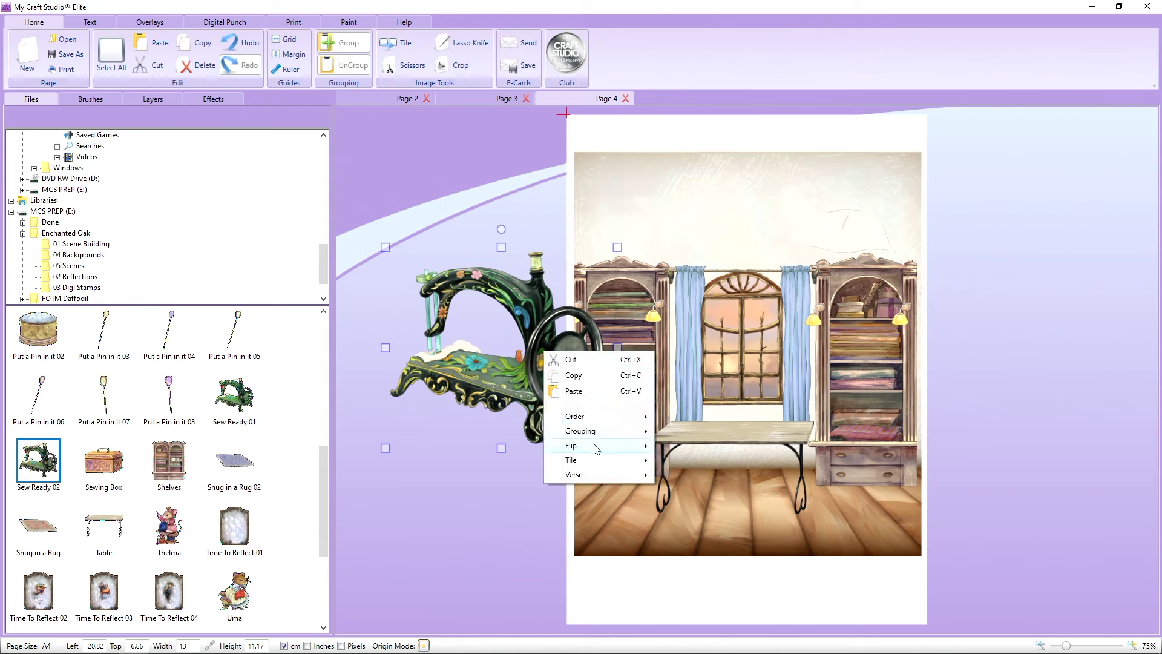
pyautogui.moveTo(596, 446)
pyautogui.click(678, 443)
pyautogui.moveTo(617, 248); pyautogui.dragTo(470, 368)
pyautogui.moveTo(425, 422); pyautogui.dragTo(720, 420)
pyautogui.moveTo(764, 374); pyautogui.dragTo(722, 406)
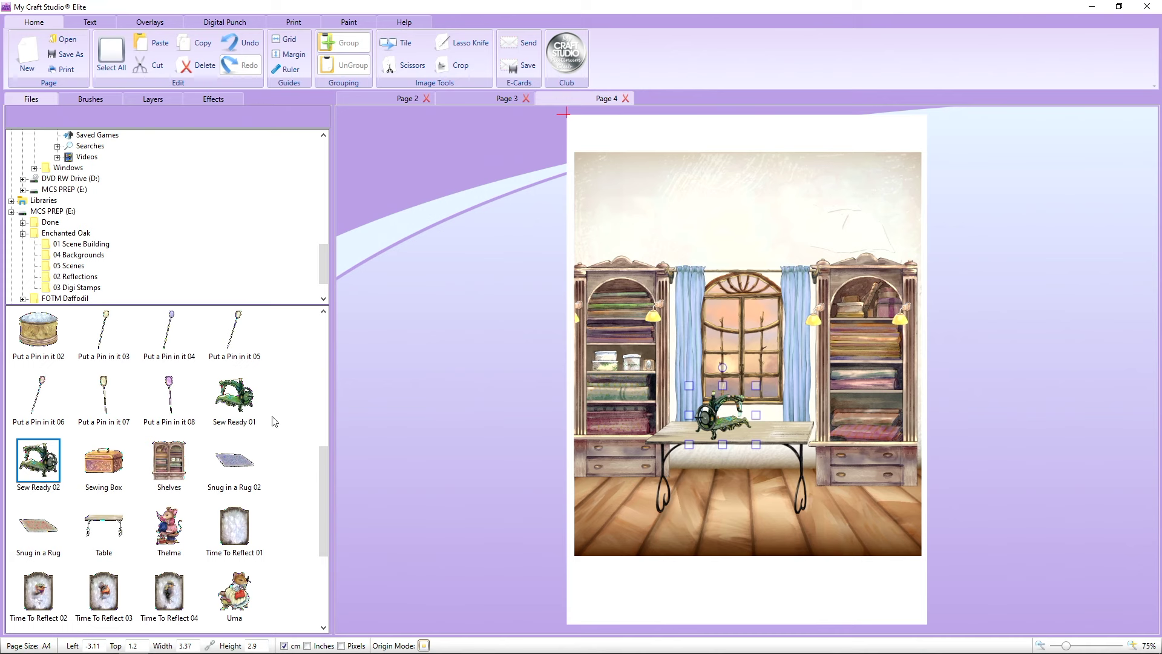
# Step: Add the Lamp clip onto the table and select the left bookshelf
pyautogui.scroll(5, 185, 444)
pyautogui.moveTo(227, 427); pyautogui.dragTo(787, 394)
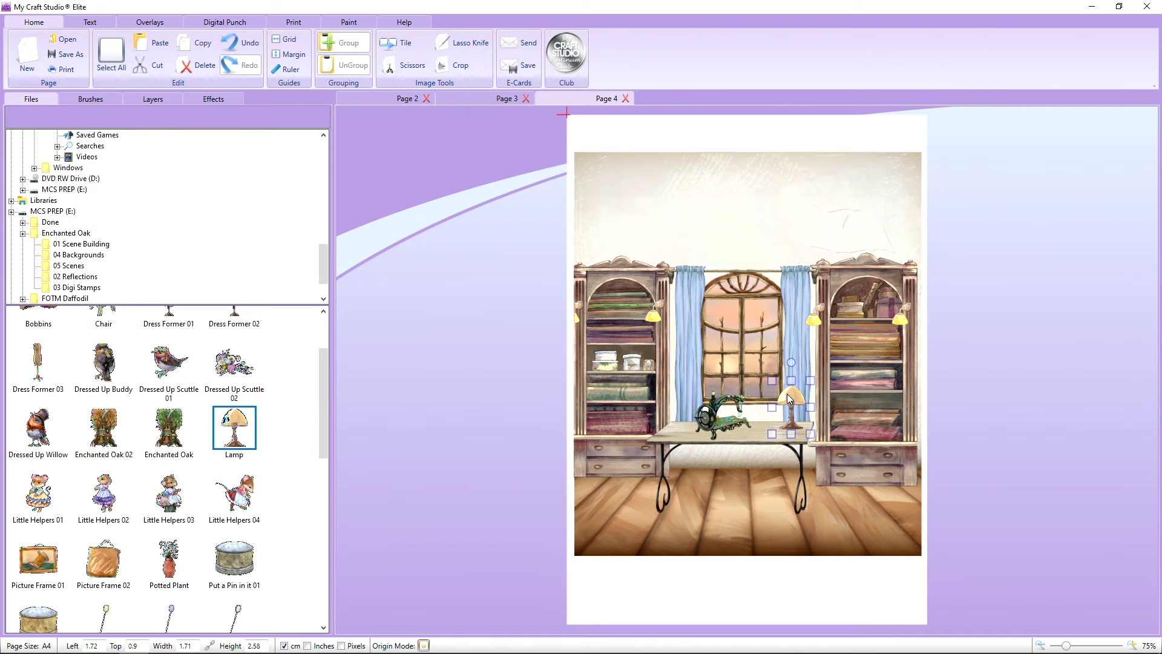
pyautogui.click(574, 380)
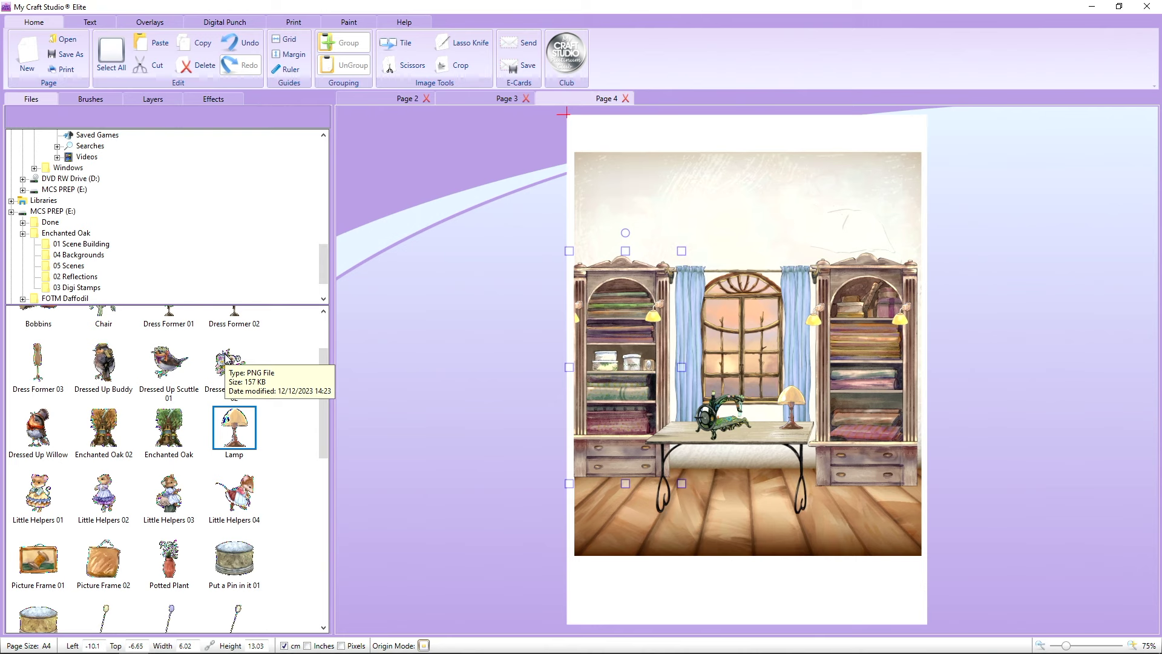
pyautogui.scroll(-5, 186, 412)
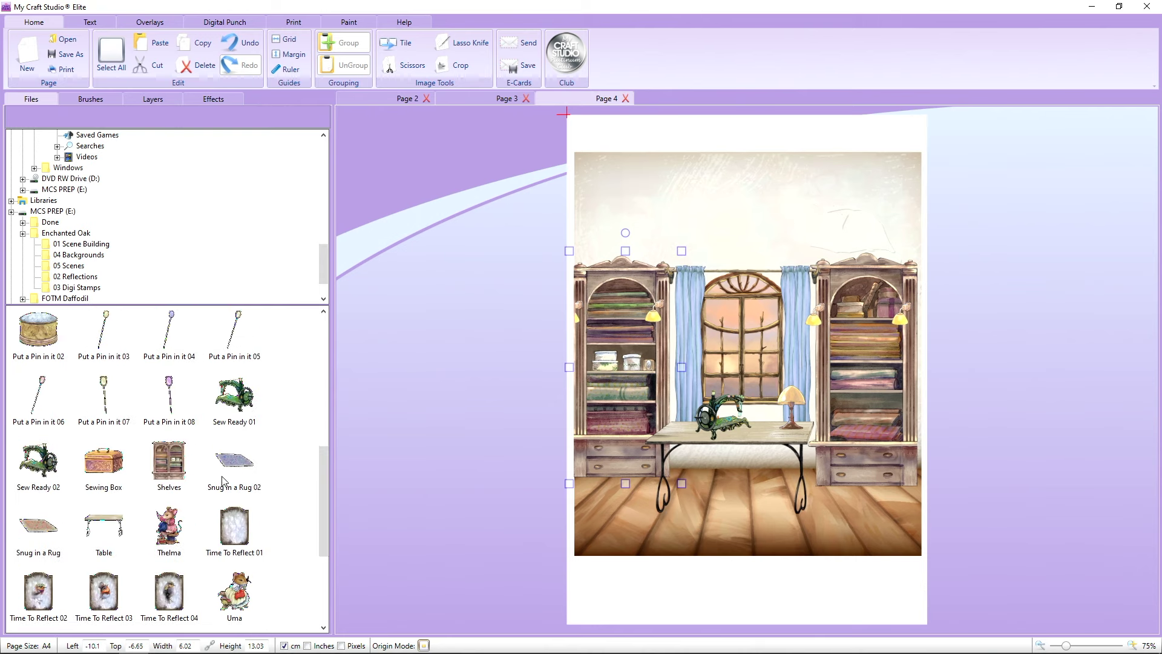
# Step: Add the Snug in a Rug 02 rug, flip it horizontally, halve its size and tilt it
pyautogui.moveTo(223, 481); pyautogui.dragTo(711, 547)
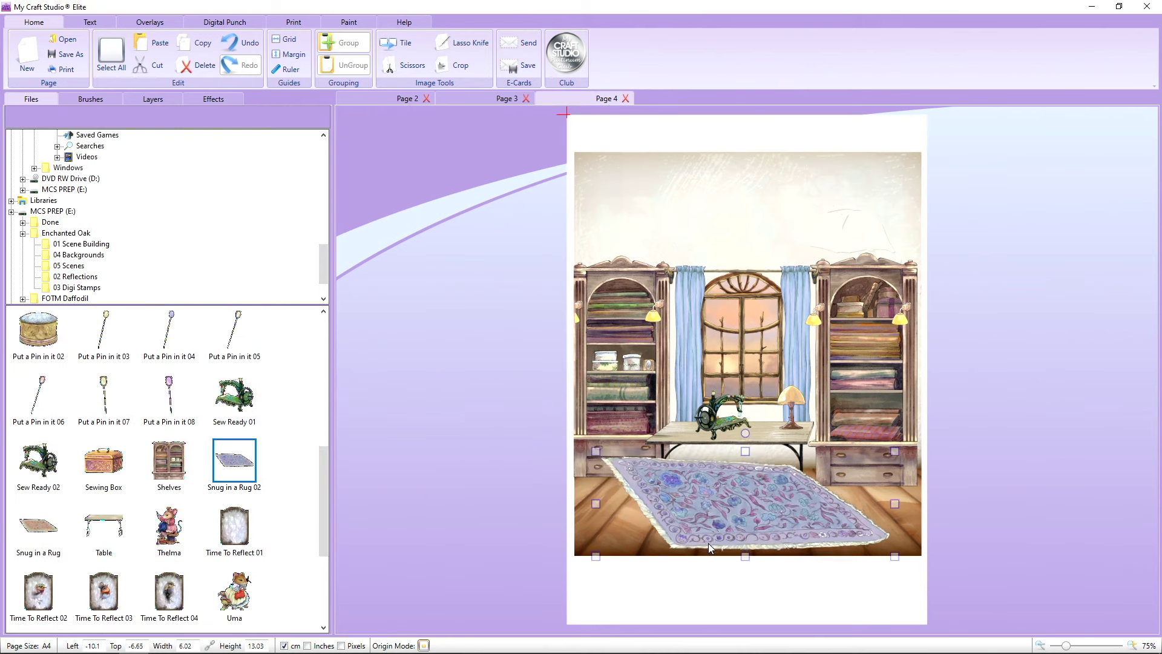
pyautogui.rightClick(722, 518)
pyautogui.moveTo(749, 481)
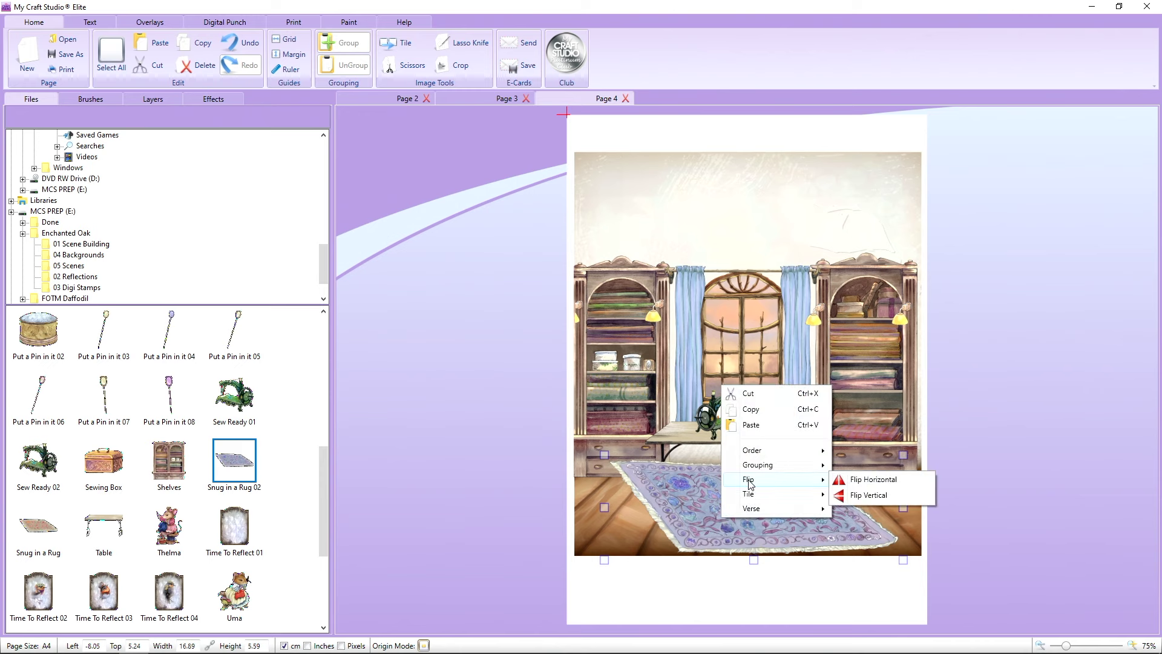
pyautogui.click(896, 479)
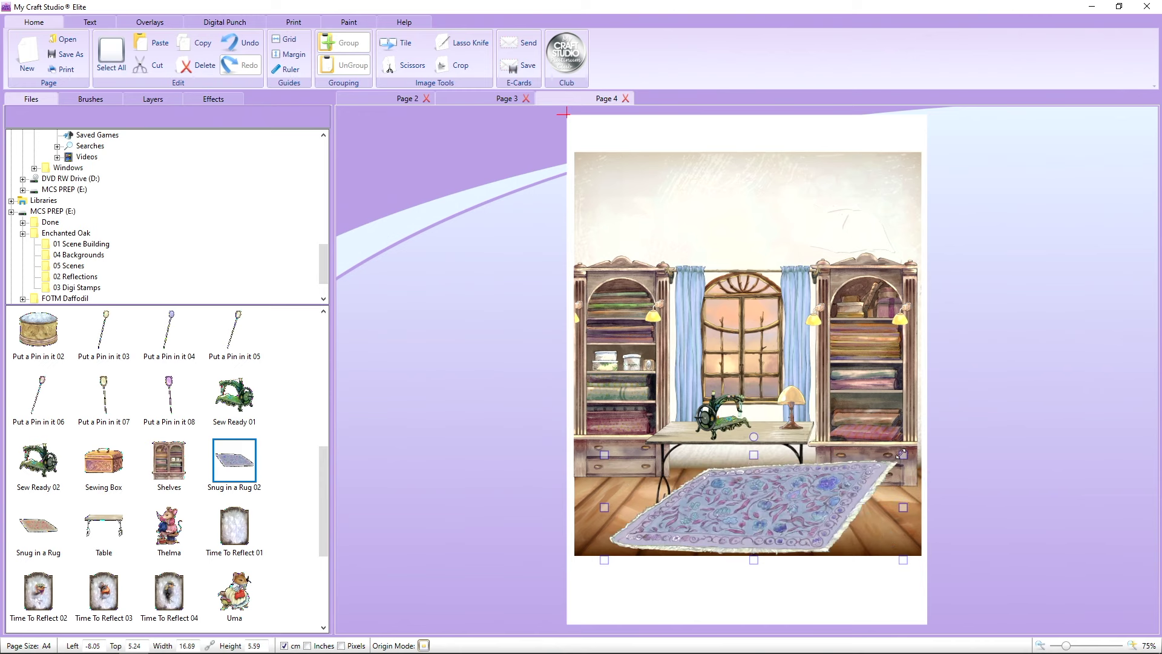
pyautogui.moveTo(902, 454); pyautogui.dragTo(757, 503)
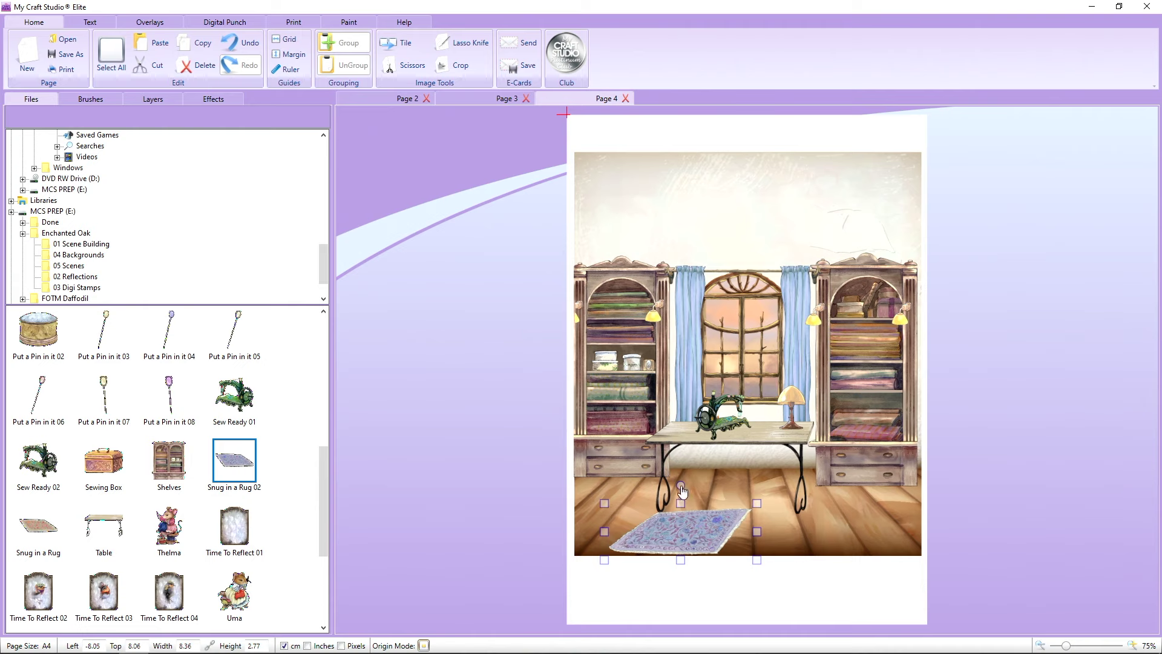
pyautogui.moveTo(681, 486); pyautogui.dragTo(747, 507)
# Step: Undo an accidental background move, then enlarge the rug and tilt it slightly further
pyautogui.moveTo(806, 540); pyautogui.dragTo(808, 540)
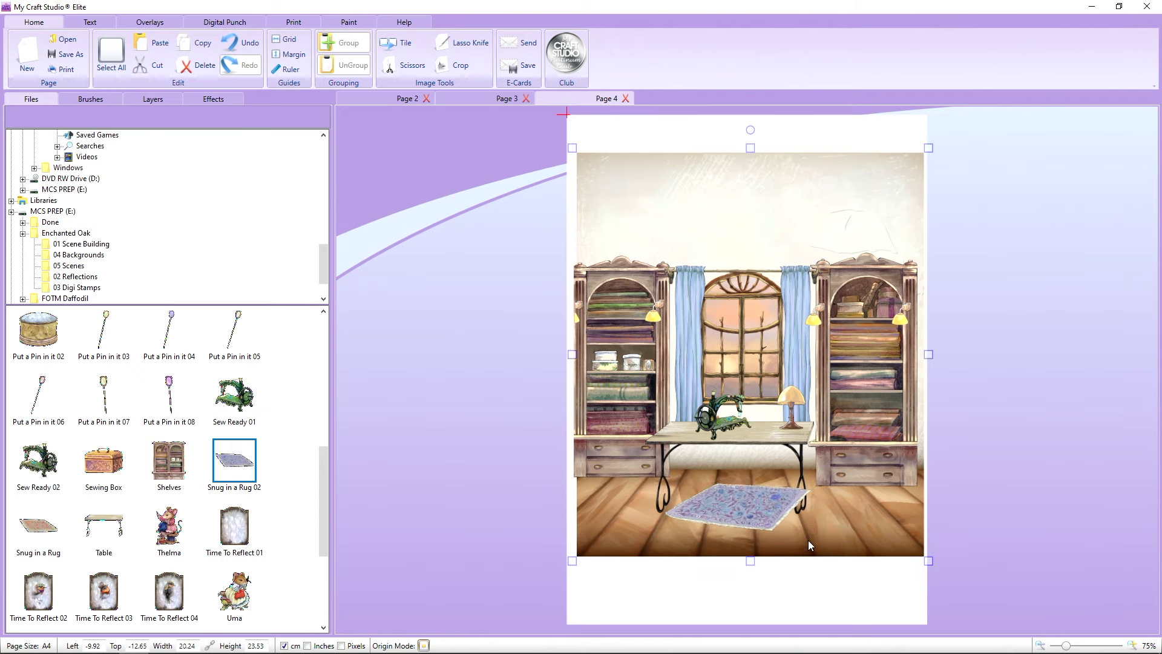
pyautogui.click(242, 43)
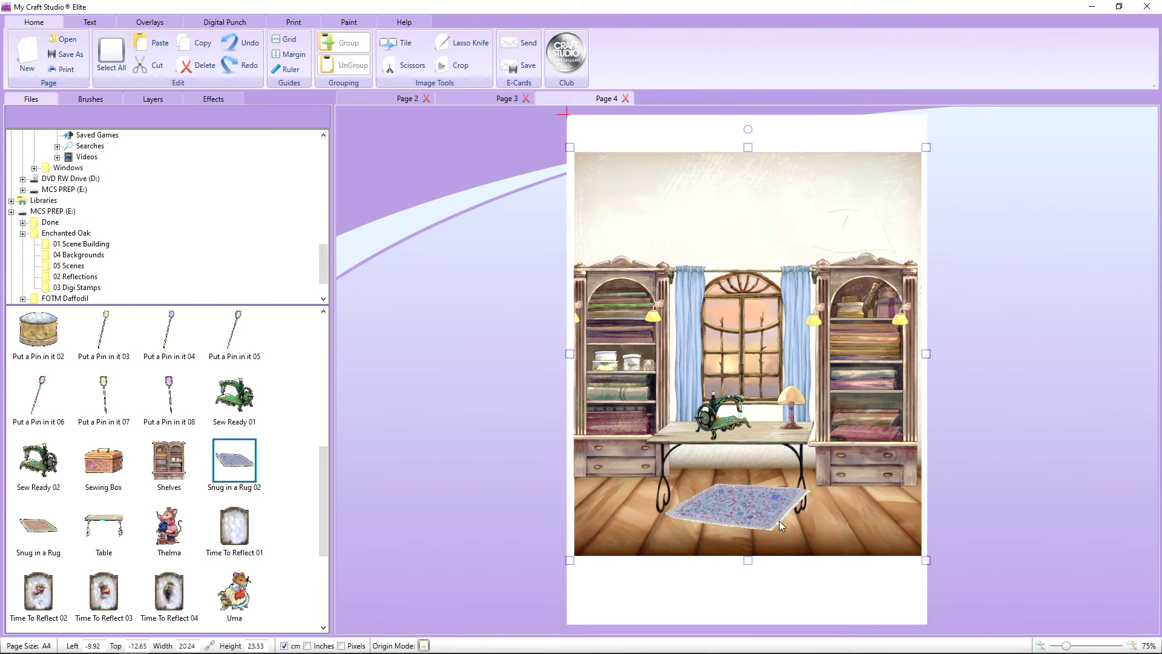
pyautogui.click(762, 510)
pyautogui.moveTo(811, 543); pyautogui.dragTo(822, 552)
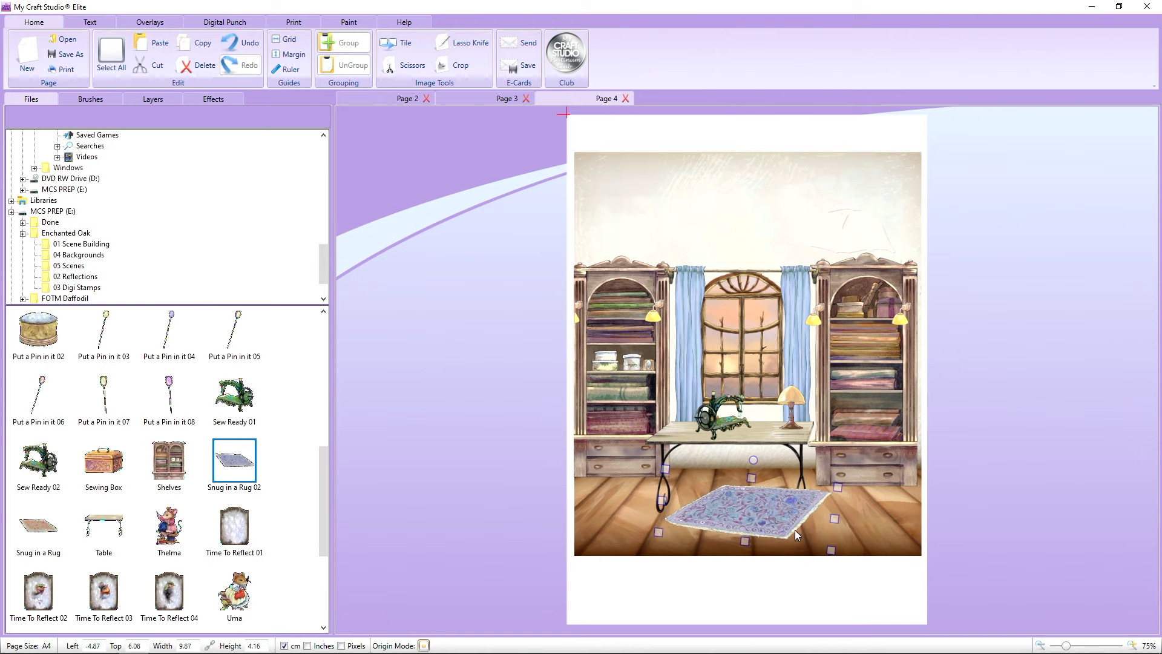
pyautogui.moveTo(746, 462); pyautogui.dragTo(747, 463)
# Step: Bring the rug forward in front of the floor and nudge it slightly upward
pyautogui.rightClick(748, 500)
pyautogui.moveTo(809, 575)
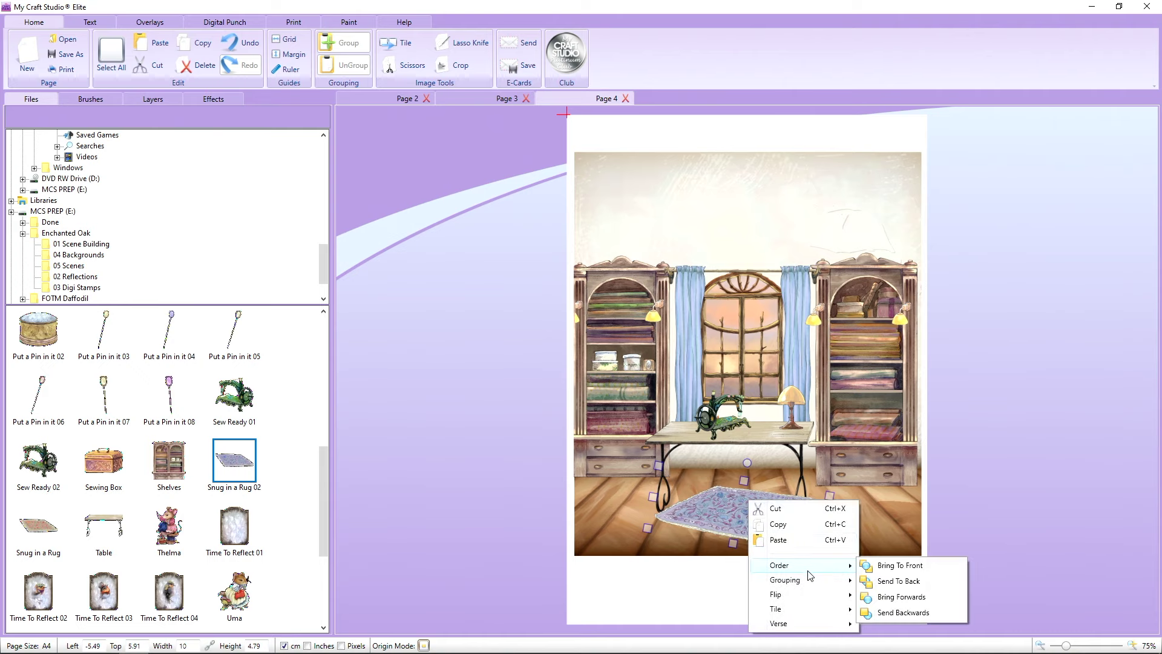
pyautogui.click(881, 581)
pyautogui.rightClick(757, 511)
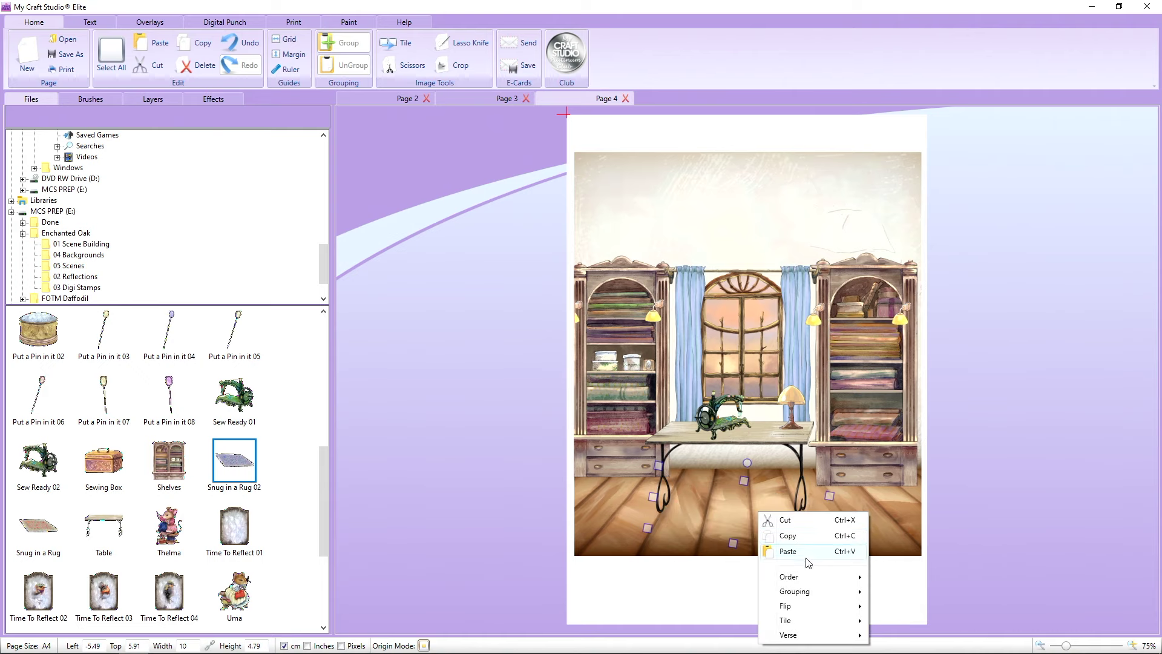
pyautogui.moveTo(799, 577)
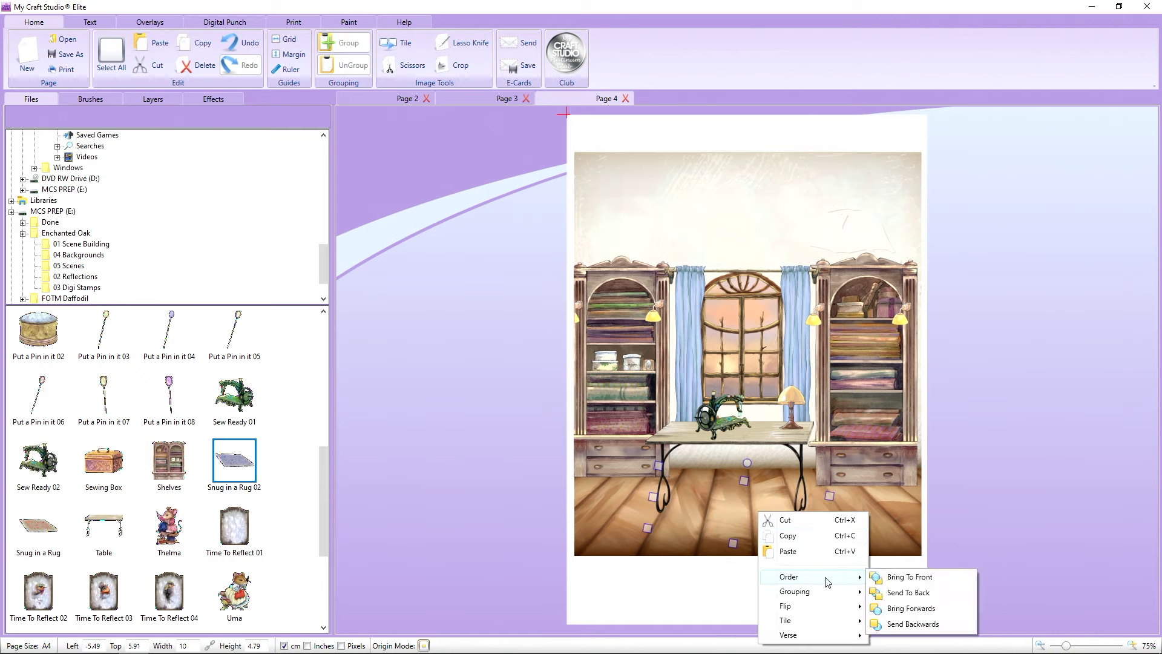
pyautogui.click(914, 615)
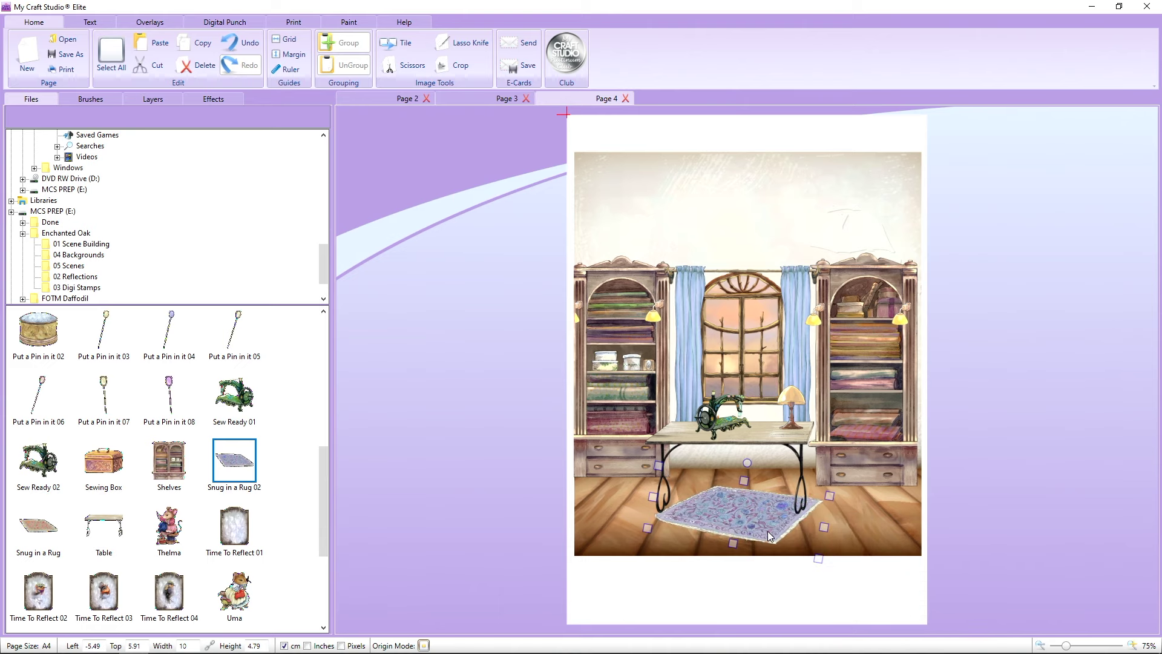
pyautogui.moveTo(768, 531); pyautogui.dragTo(767, 526)
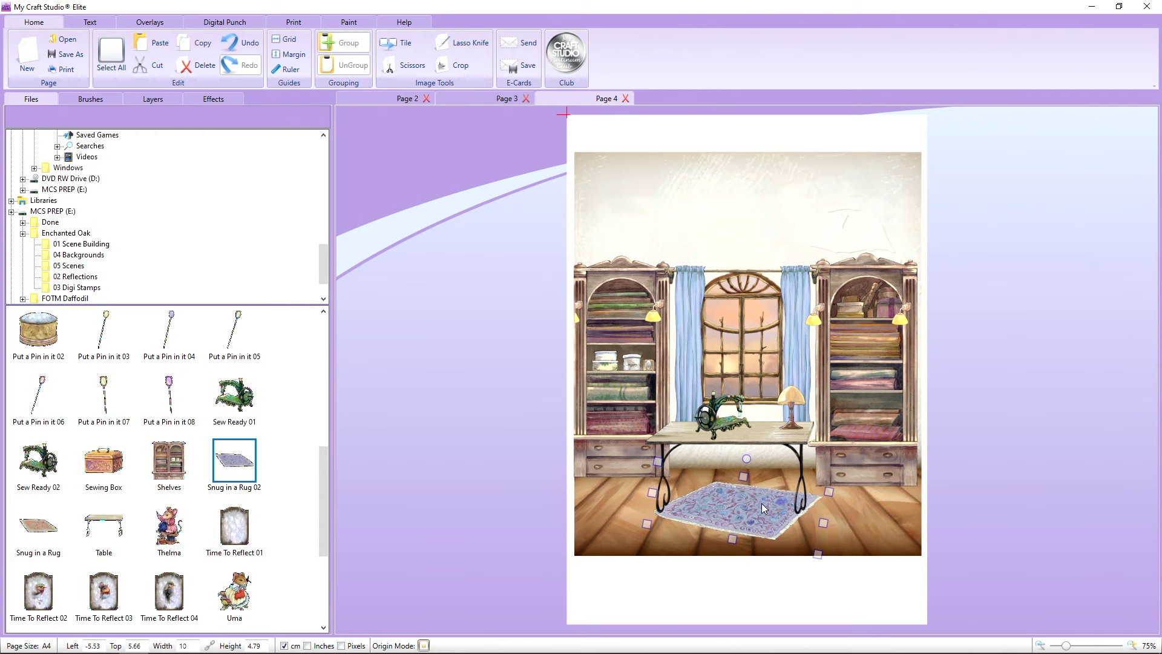
# Step: Add the Put a Pin in it 02 pin cushion and shrink it to a tiny size on the table
pyautogui.click(168, 422)
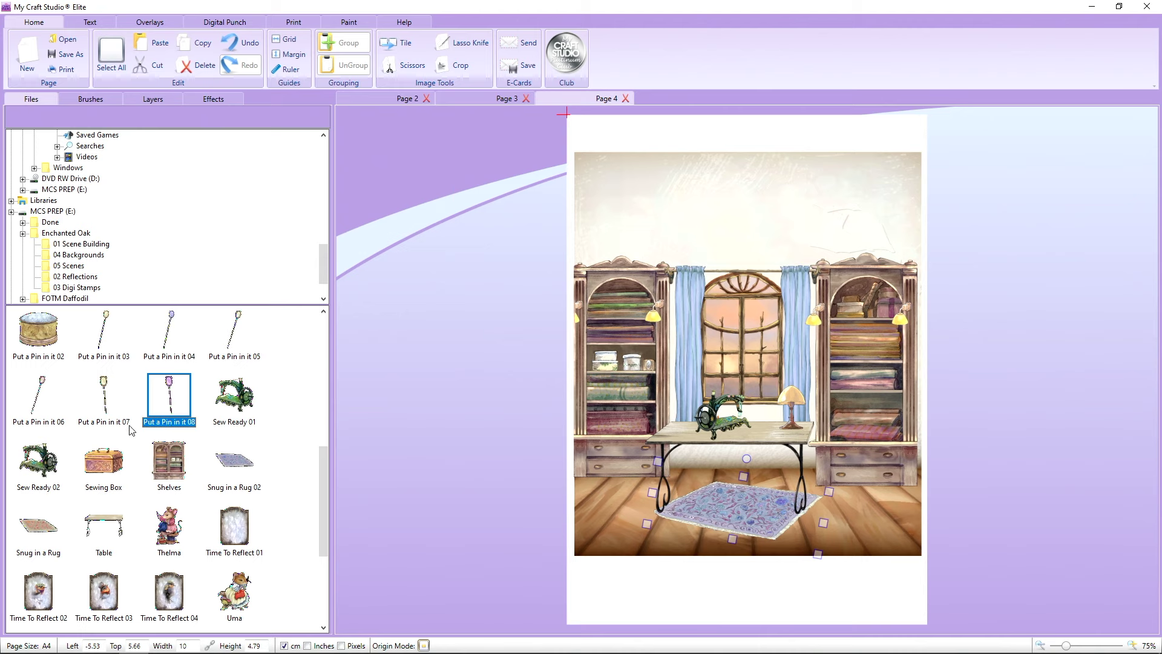
pyautogui.scroll(3, 106, 466)
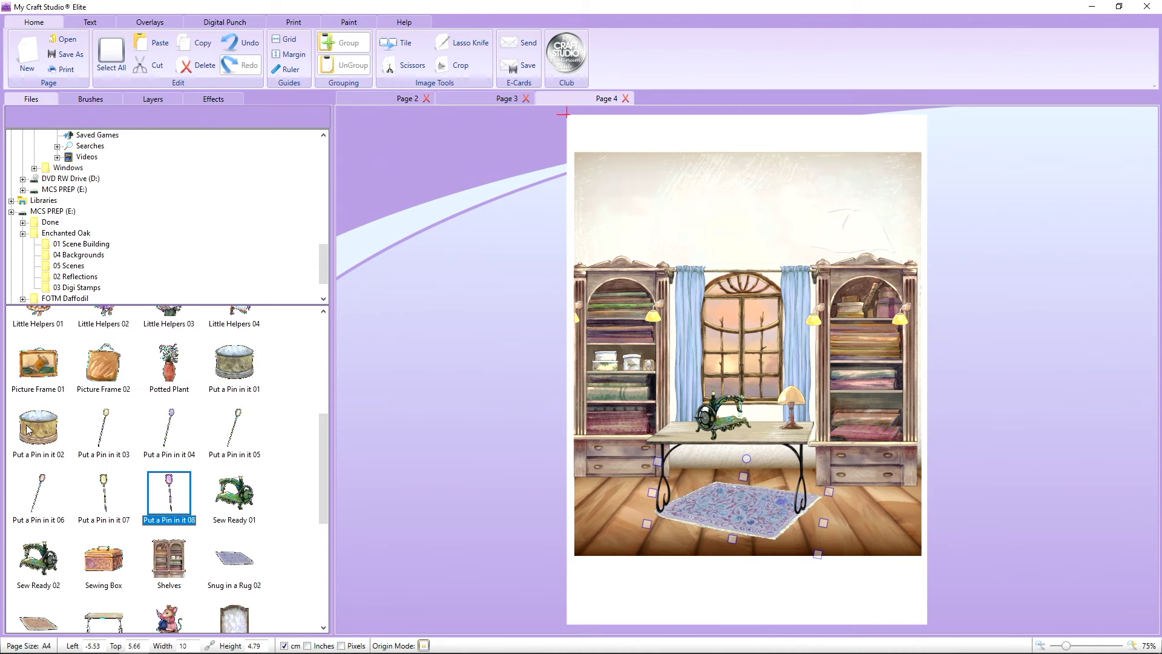
pyautogui.moveTo(52, 435); pyautogui.dragTo(414, 355)
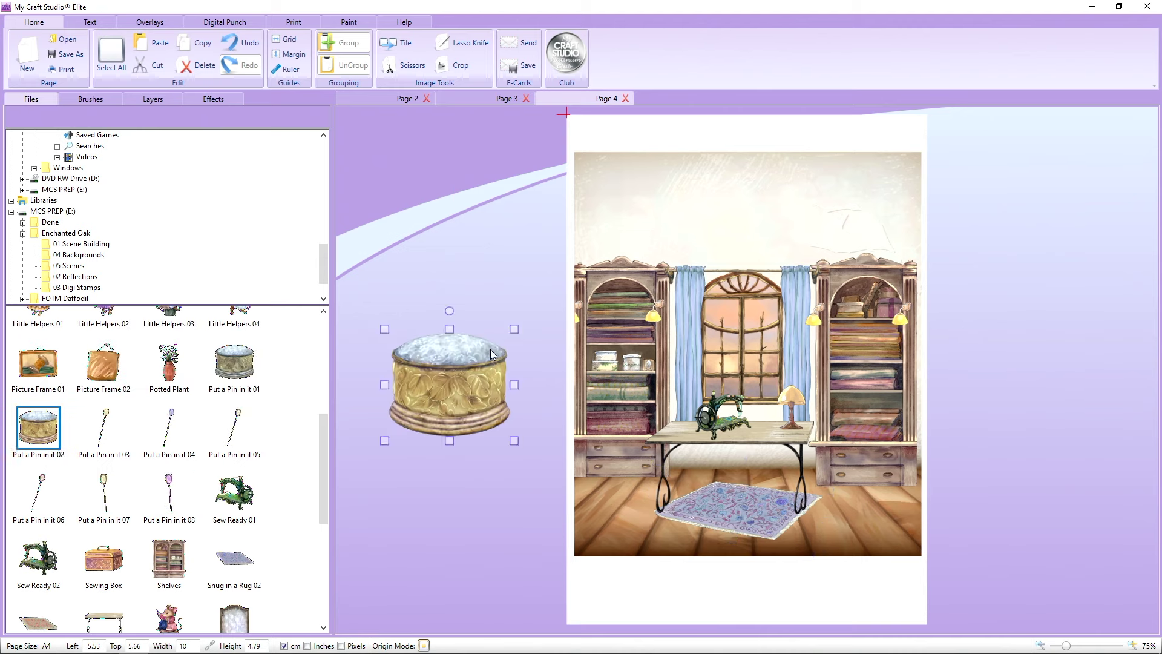
pyautogui.moveTo(515, 329); pyautogui.dragTo(766, 434)
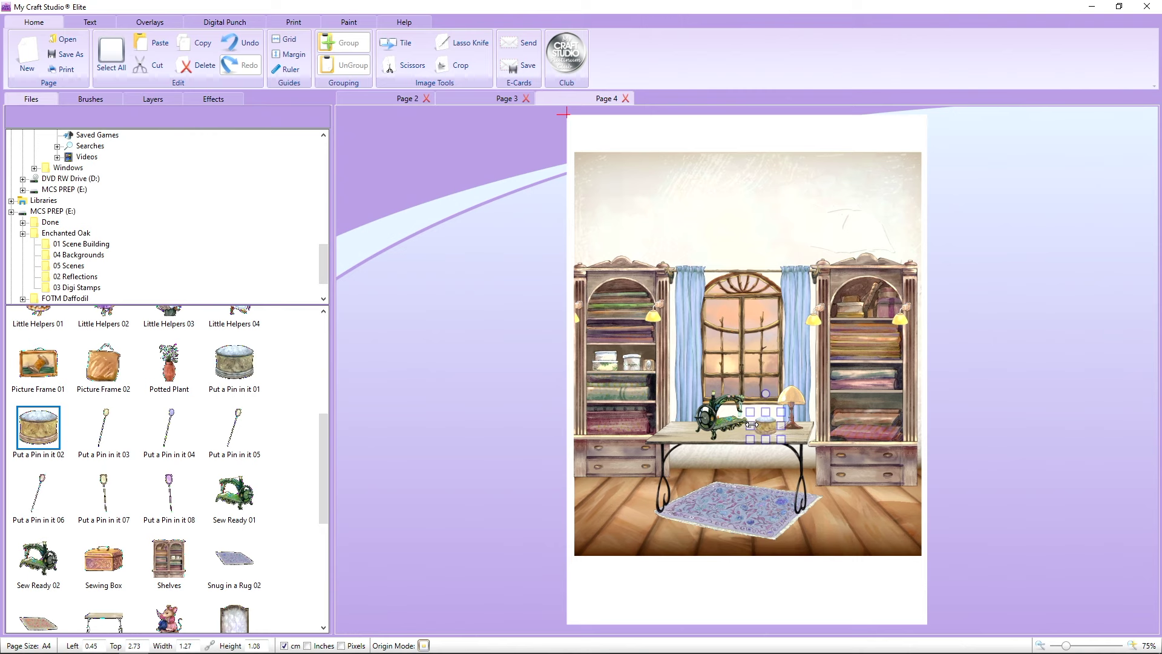
pyautogui.scroll(5, 165, 435)
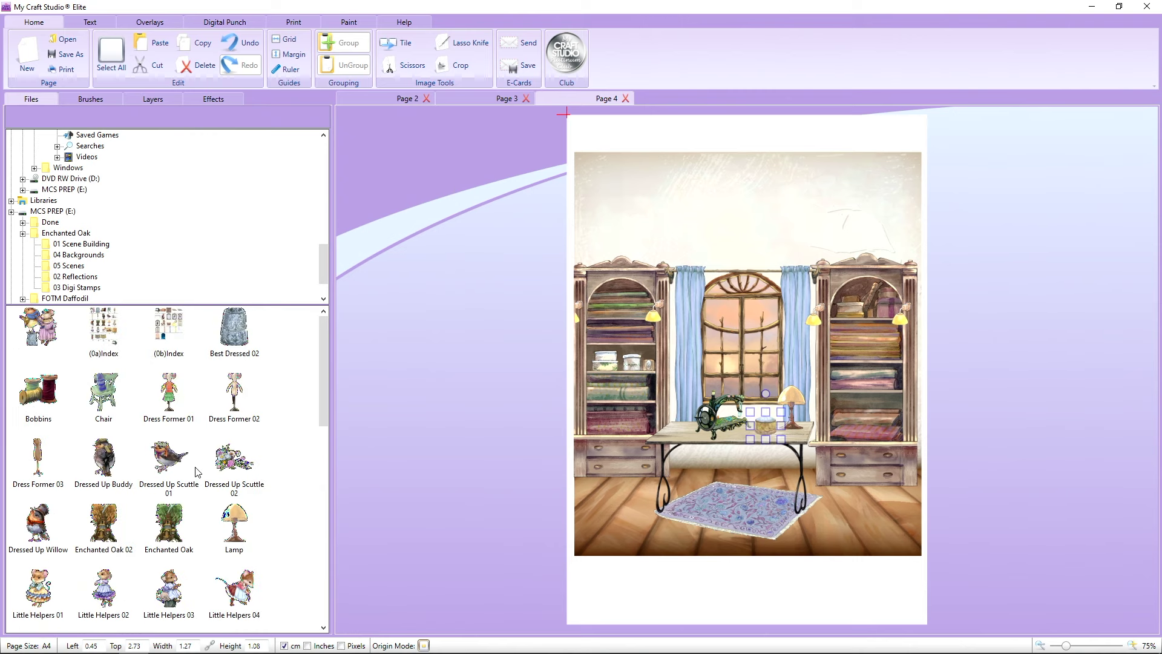
pyautogui.scroll(-3, 192, 463)
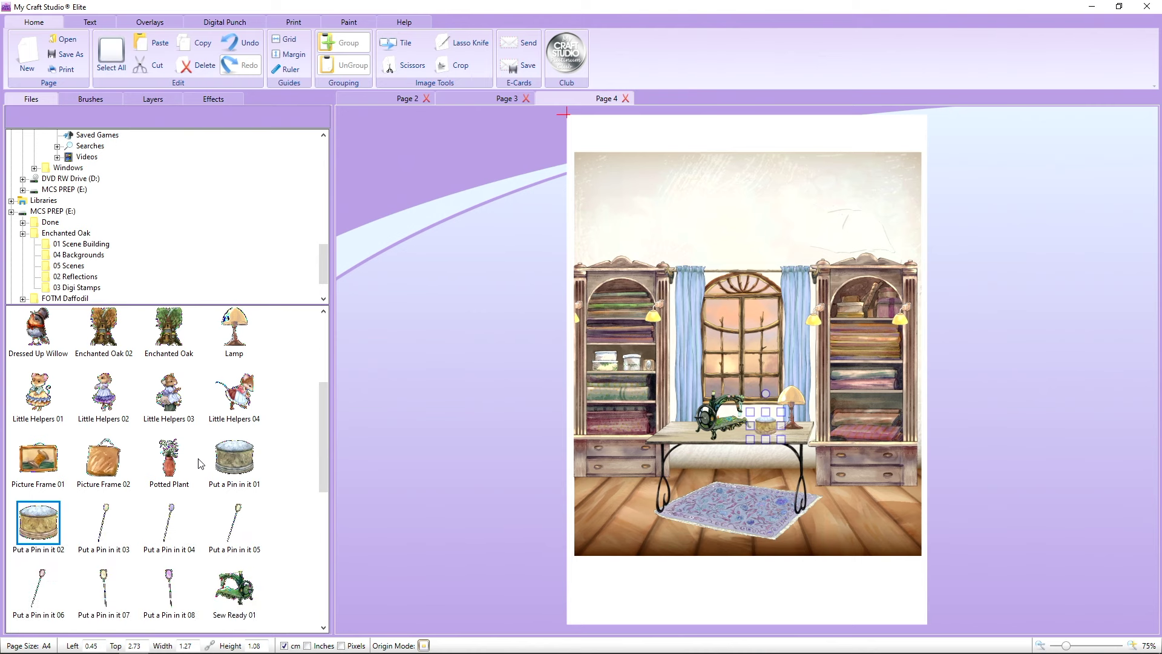
pyautogui.scroll(2, 200, 464)
# Step: Add a Little Helpers 03 mouse, then place and size Thelma beside the right cabinet
pyautogui.moveTo(178, 490); pyautogui.dragTo(585, 514)
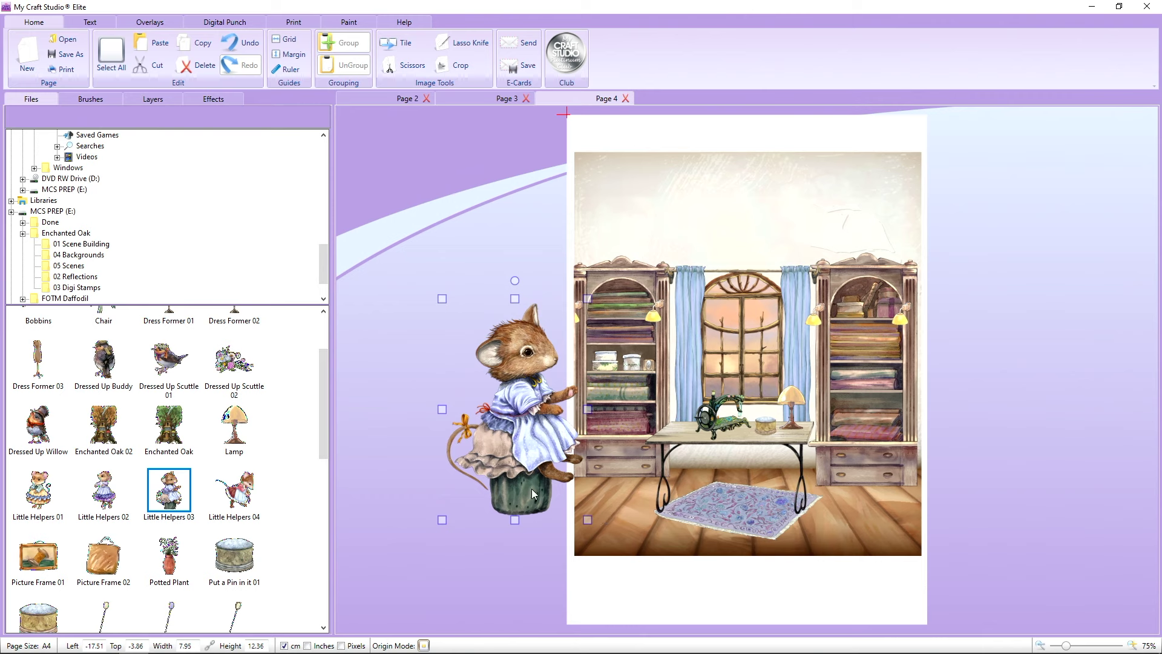
pyautogui.moveTo(531, 488); pyautogui.dragTo(491, 439)
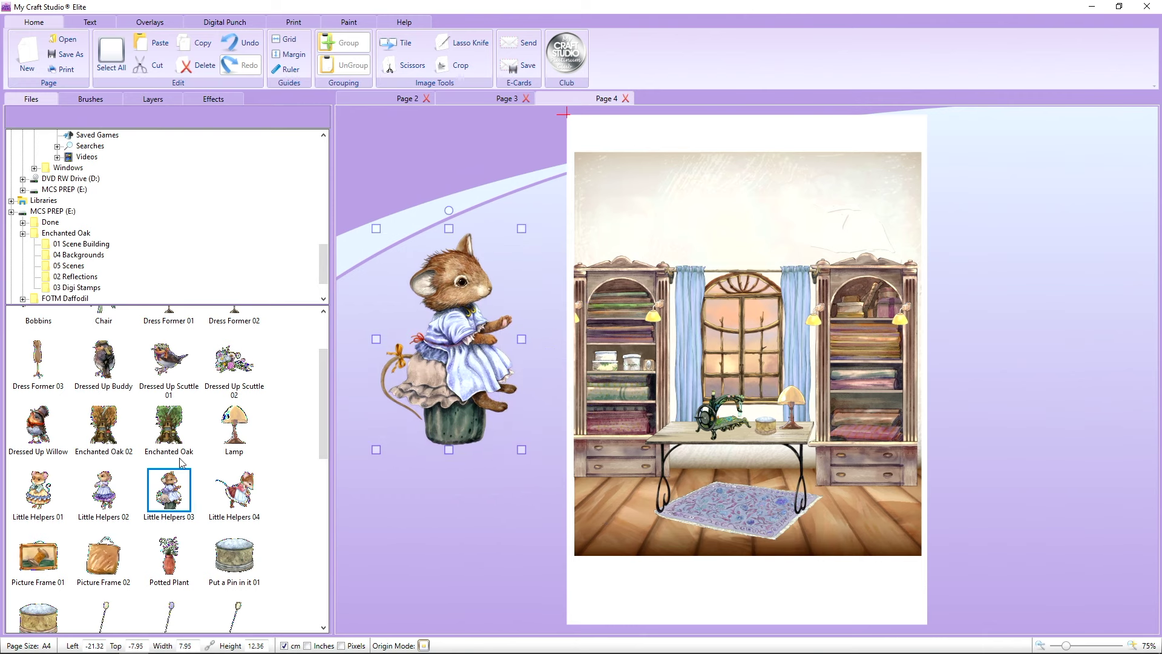
pyautogui.scroll(-2, 49, 471)
pyautogui.scroll(-4, 49, 471)
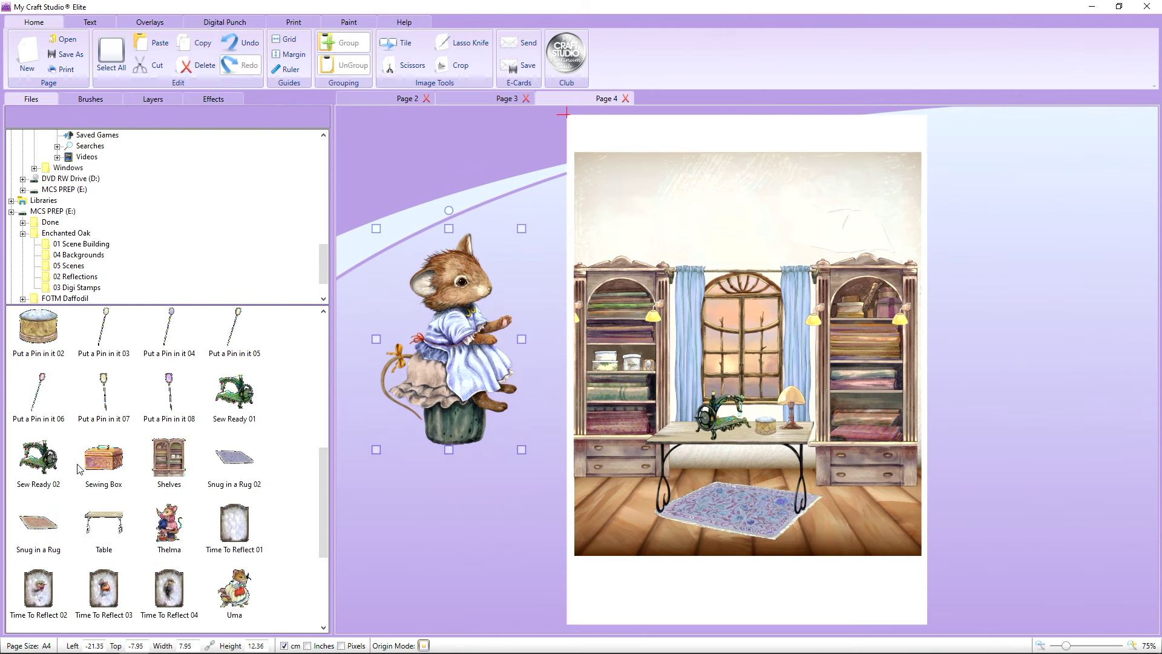
pyautogui.moveTo(169, 520); pyautogui.dragTo(874, 460)
pyautogui.moveTo(815, 376)
pyautogui.mouseDown()
pyautogui.moveTo(794, 350)
pyautogui.moveTo(820, 382)
pyautogui.mouseUp()
pyautogui.moveTo(879, 485); pyautogui.dragTo(858, 467)
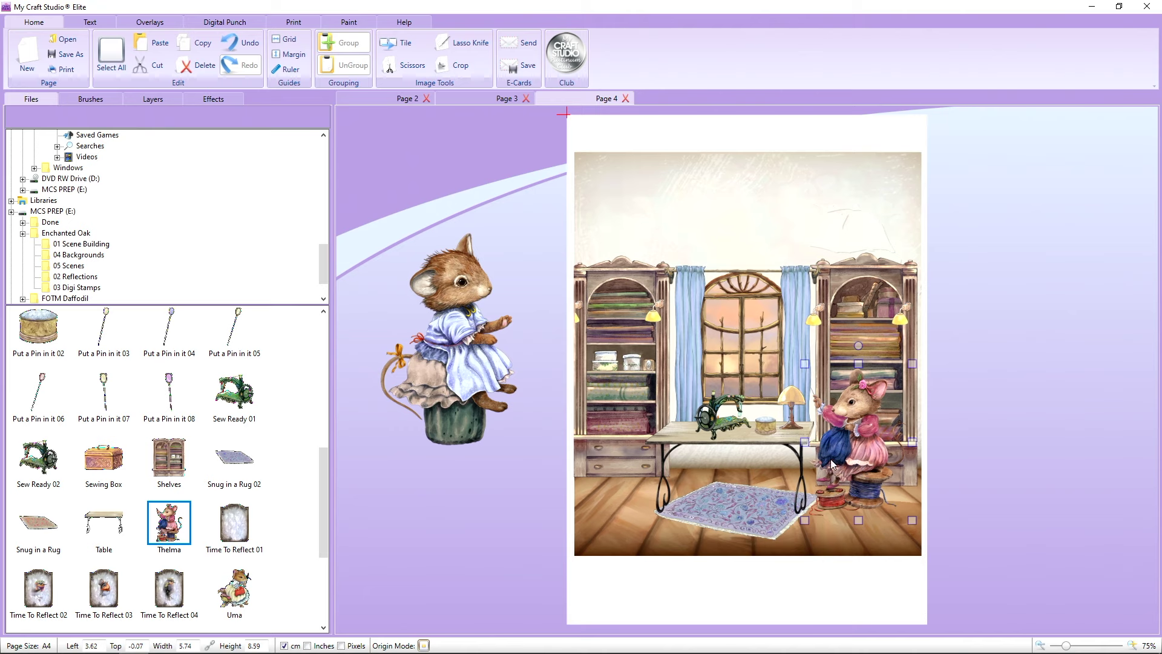
# Step: Delete the Little Helpers 03 mouse, size Uma beside the sewing table, and drag in the Wall Hanging
pyautogui.click(480, 376)
pyautogui.click(197, 64)
pyautogui.scroll(-2, 167, 472)
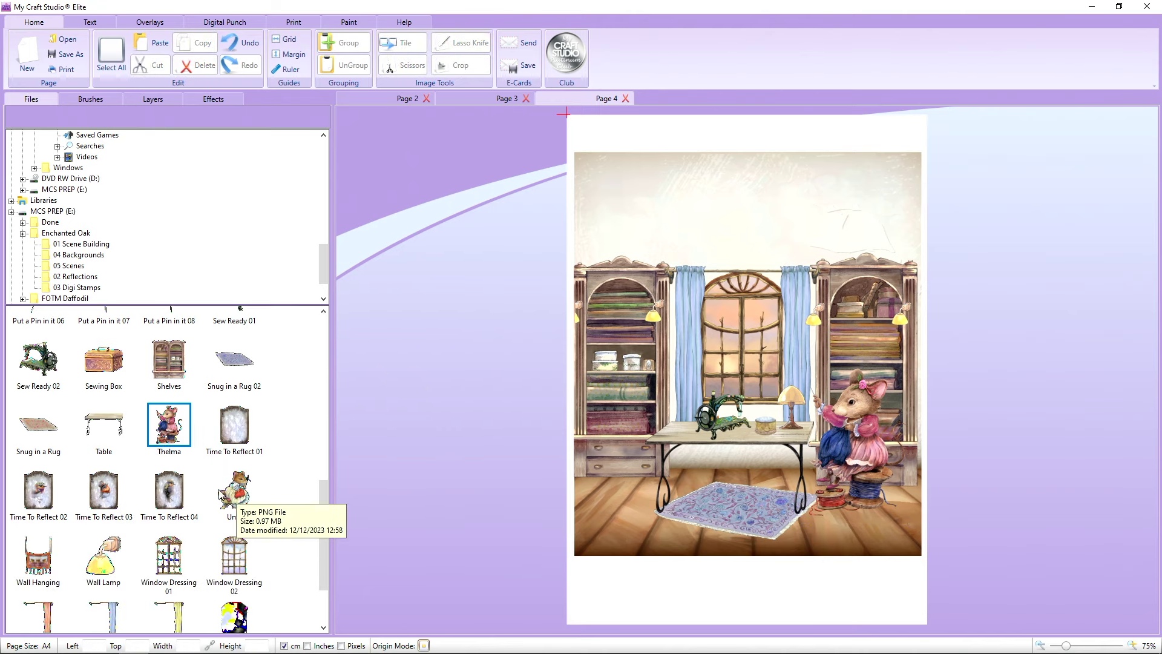
pyautogui.moveTo(234, 490); pyautogui.dragTo(455, 365)
pyautogui.moveTo(492, 432); pyautogui.dragTo(618, 457)
pyautogui.moveTo(696, 385); pyautogui.dragTo(707, 372)
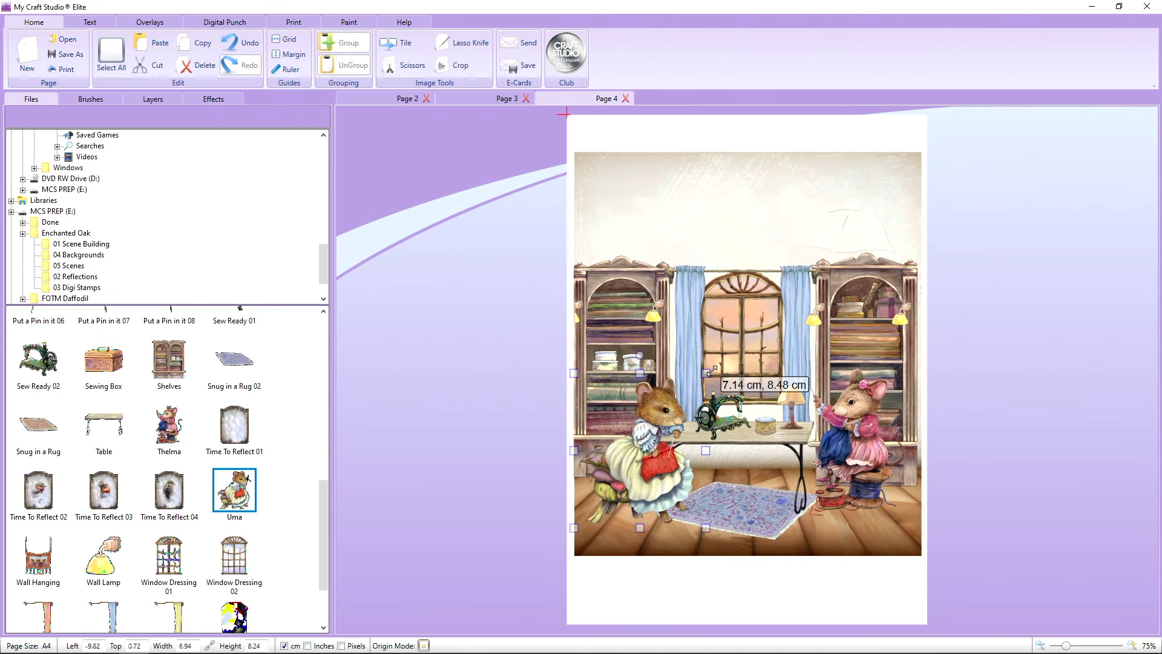
pyautogui.moveTo(637, 474); pyautogui.dragTo(650, 467)
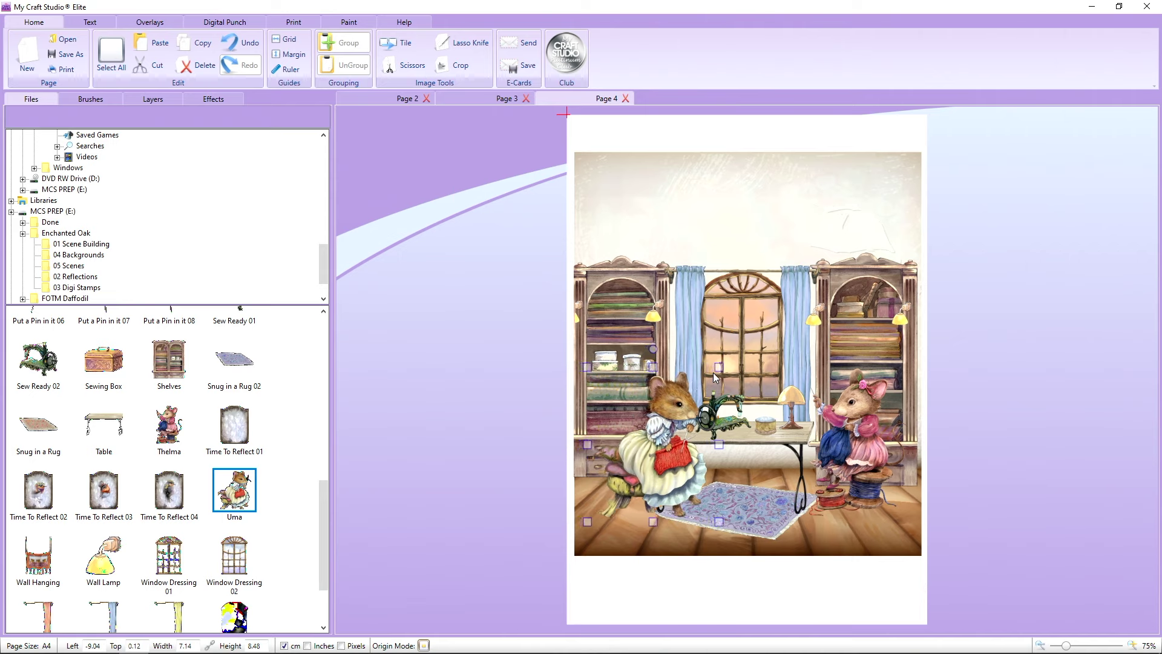
pyautogui.moveTo(714, 377); pyautogui.dragTo(710, 381)
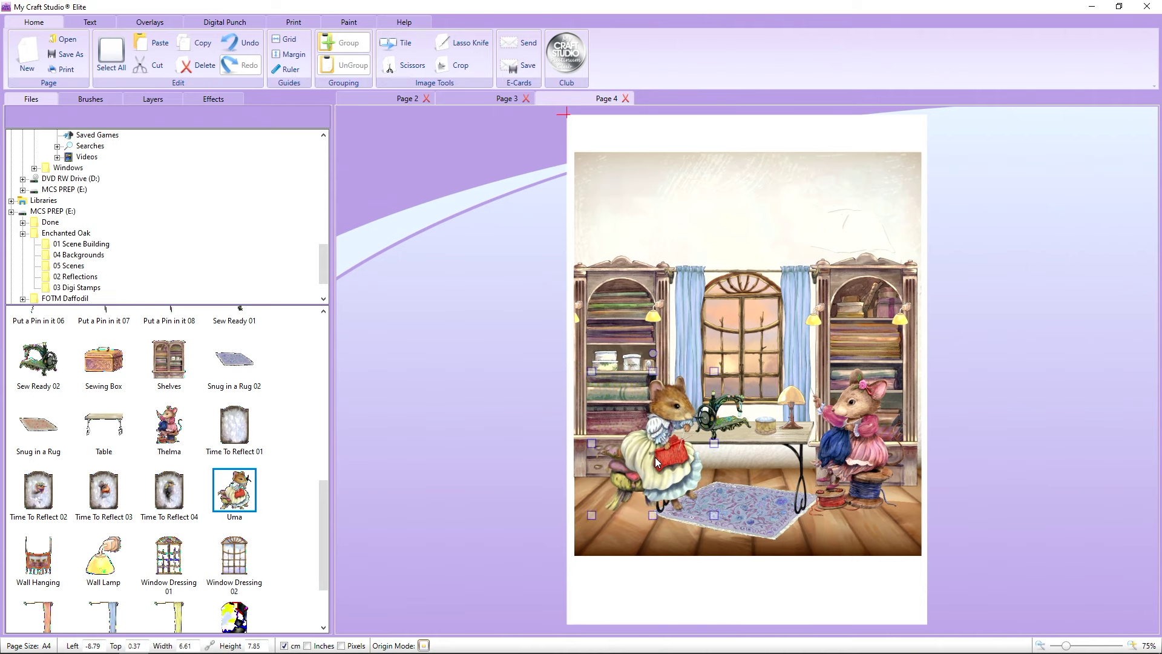
pyautogui.moveTo(655, 457); pyautogui.dragTo(652, 459)
pyautogui.scroll(-2, 43, 433)
pyautogui.moveTo(39, 459); pyautogui.dragTo(794, 439)
# Step: Crop the strings off the Wall Hanging's top and shrink it to 2.87 × 2.64 cm by the table
pyautogui.click(467, 70)
pyautogui.click(502, 391)
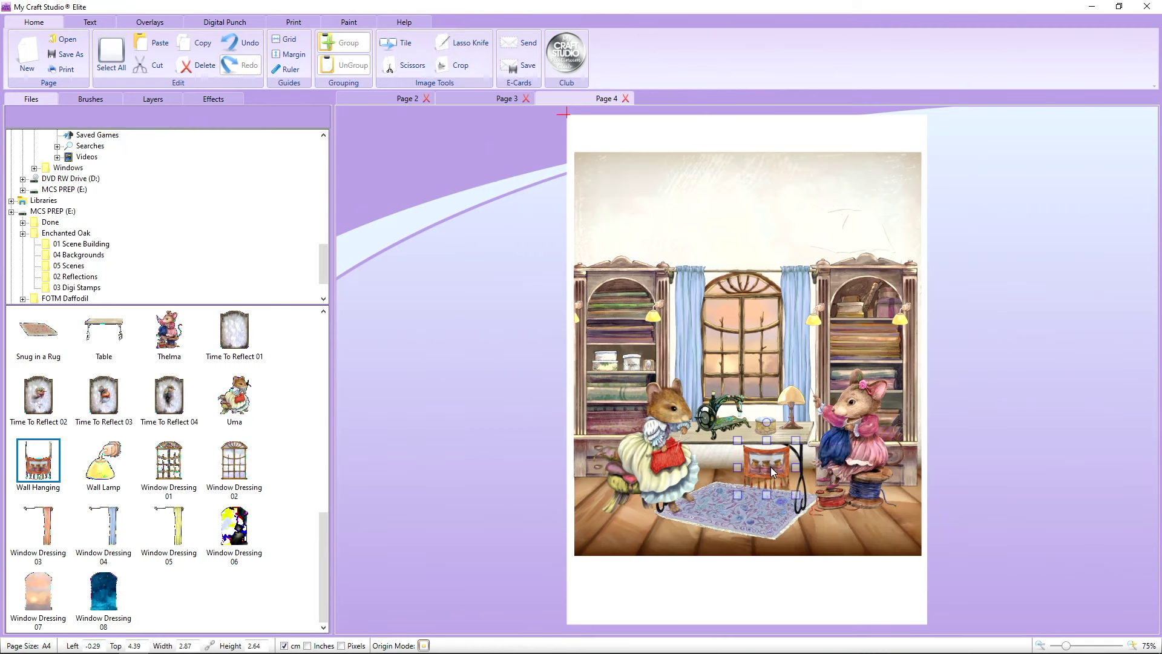
pyautogui.click(981, 363)
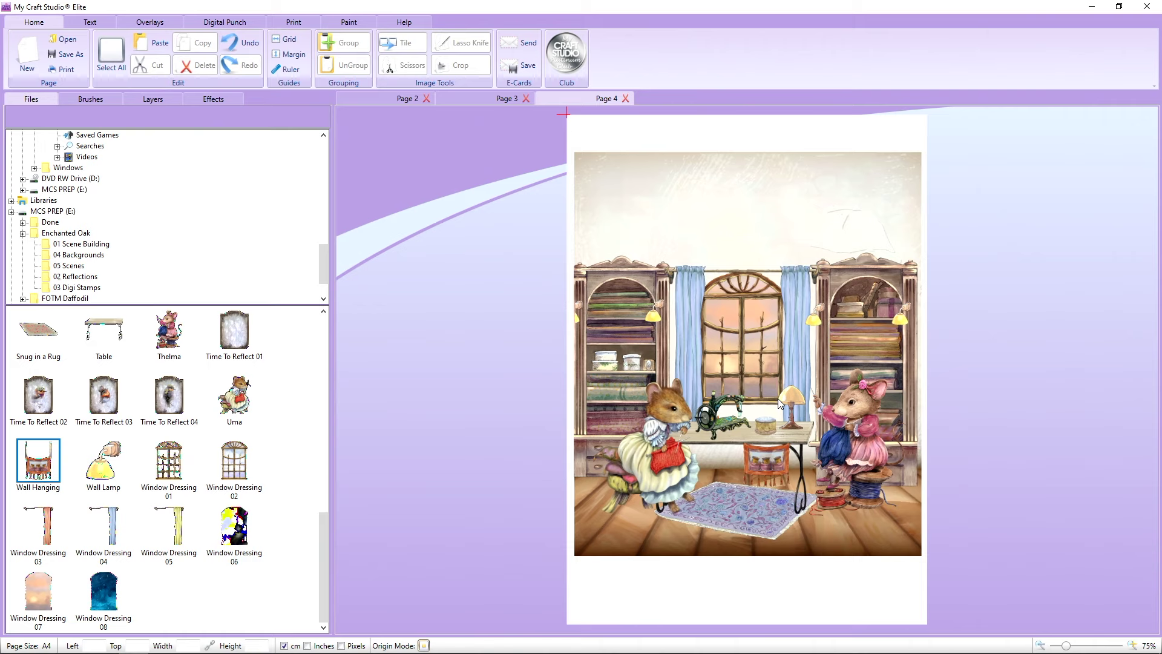
# Step: Crop the top off the background room image
pyautogui.click(735, 175)
pyautogui.click(451, 63)
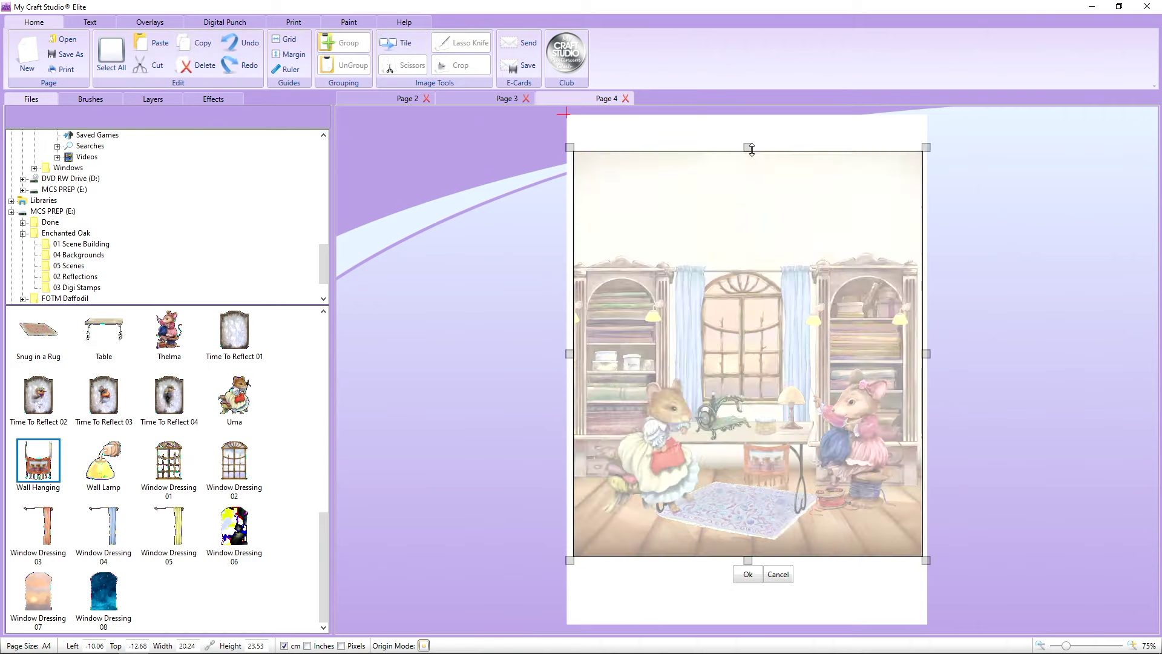
pyautogui.moveTo(748, 147); pyautogui.dragTo(749, 233)
pyautogui.click(748, 574)
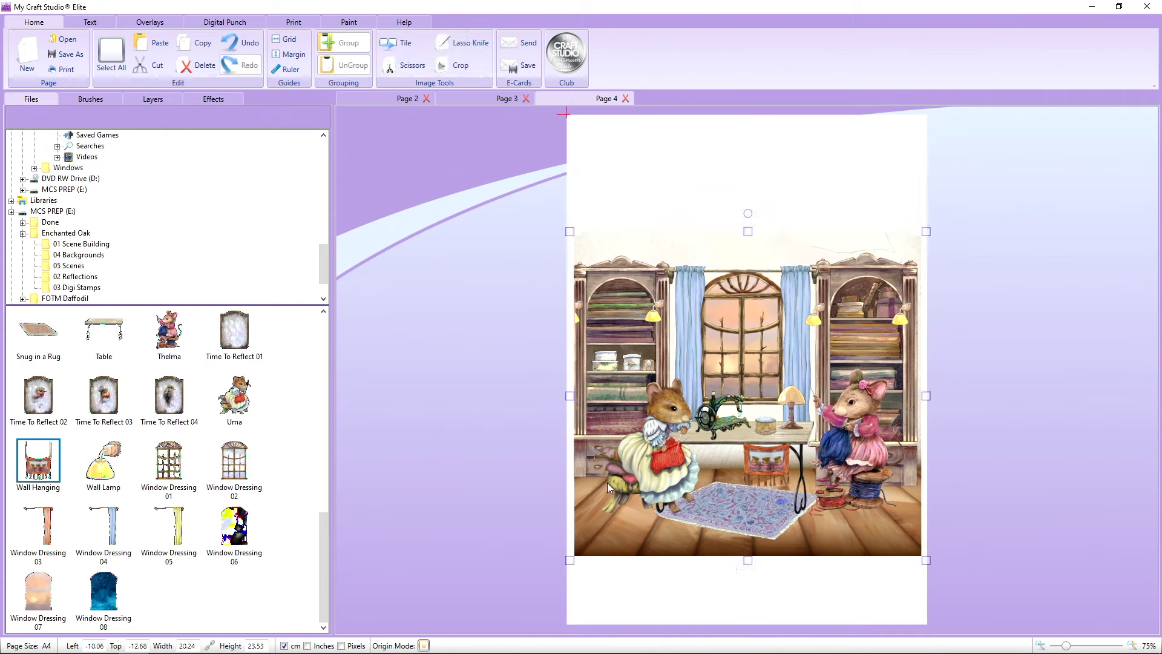
pyautogui.click(415, 377)
pyautogui.scroll(4, 46, 411)
pyautogui.scroll(-3, 46, 412)
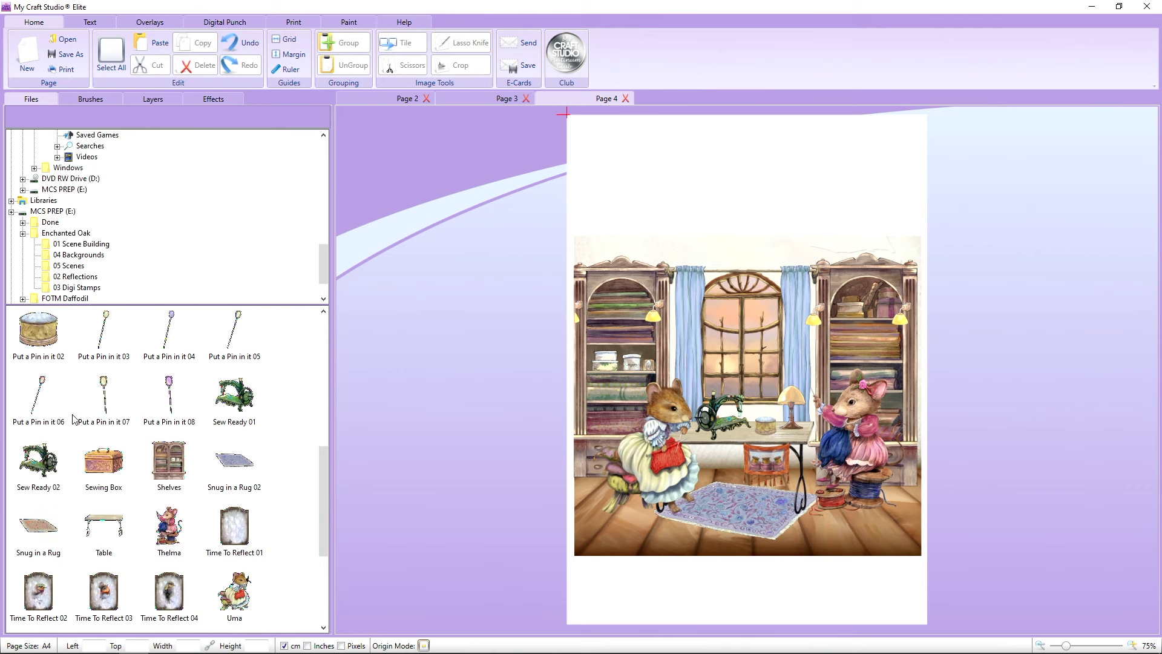
pyautogui.scroll(6, 77, 418)
pyautogui.scroll(-5, 85, 419)
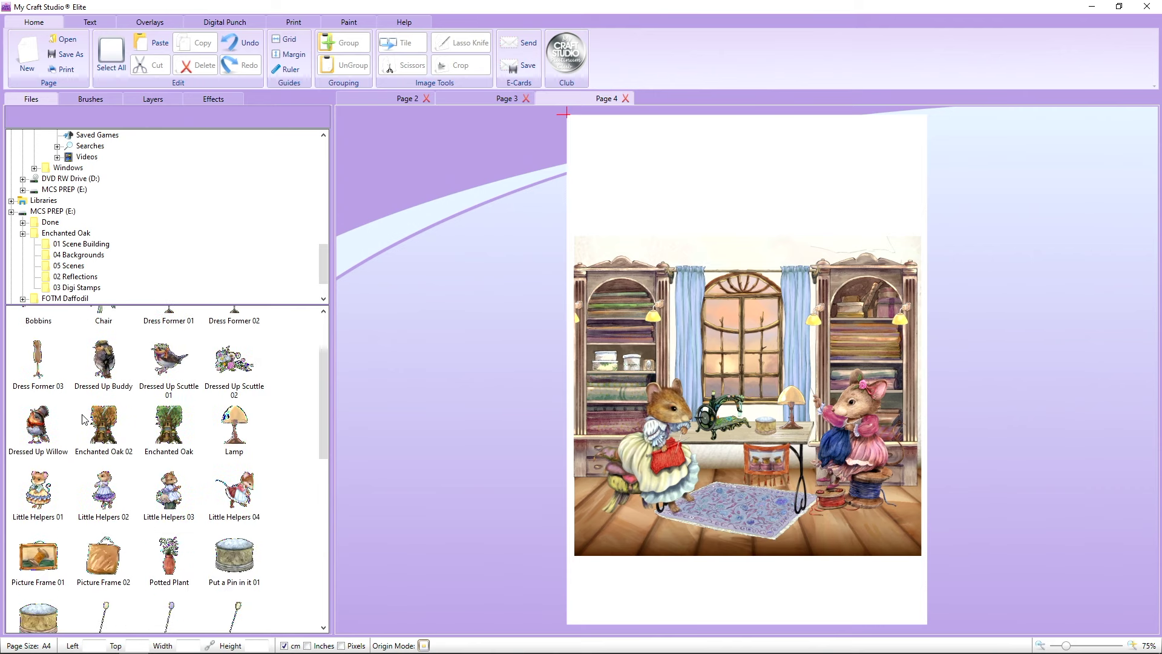
# Step: Add the potted plant, shrink it and set it against the shelves
pyautogui.moveTo(176, 363); pyautogui.dragTo(579, 378)
pyautogui.moveTo(528, 463); pyautogui.dragTo(572, 473)
pyautogui.scroll(-4, 167, 424)
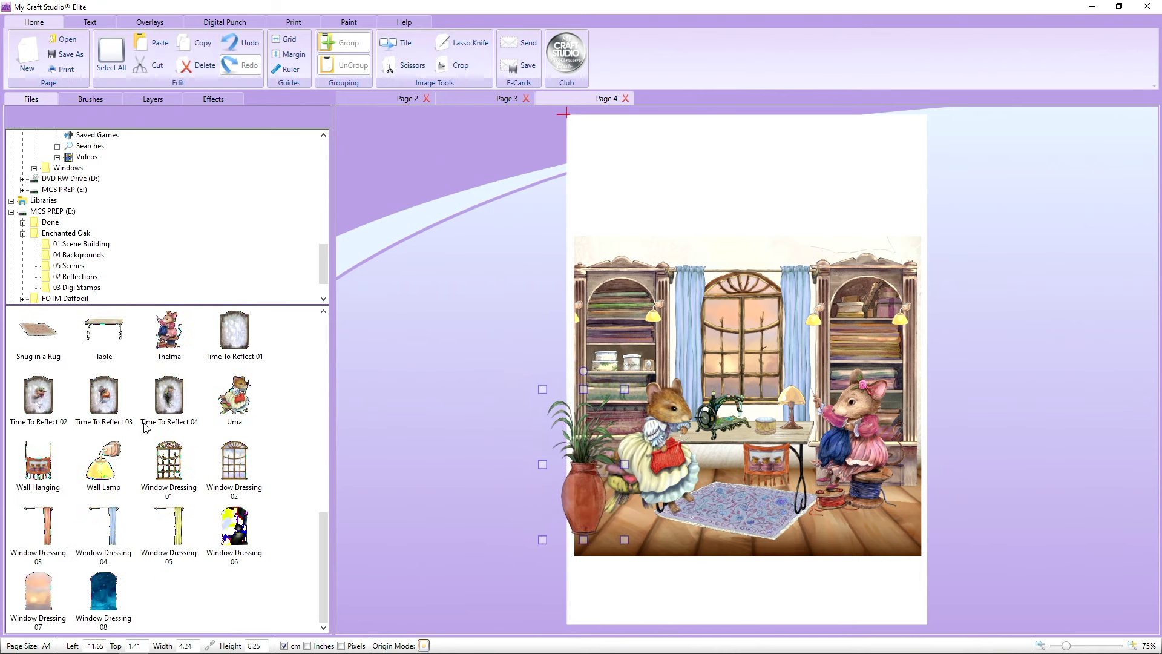
pyautogui.scroll(6, 175, 418)
pyautogui.scroll(3, 178, 412)
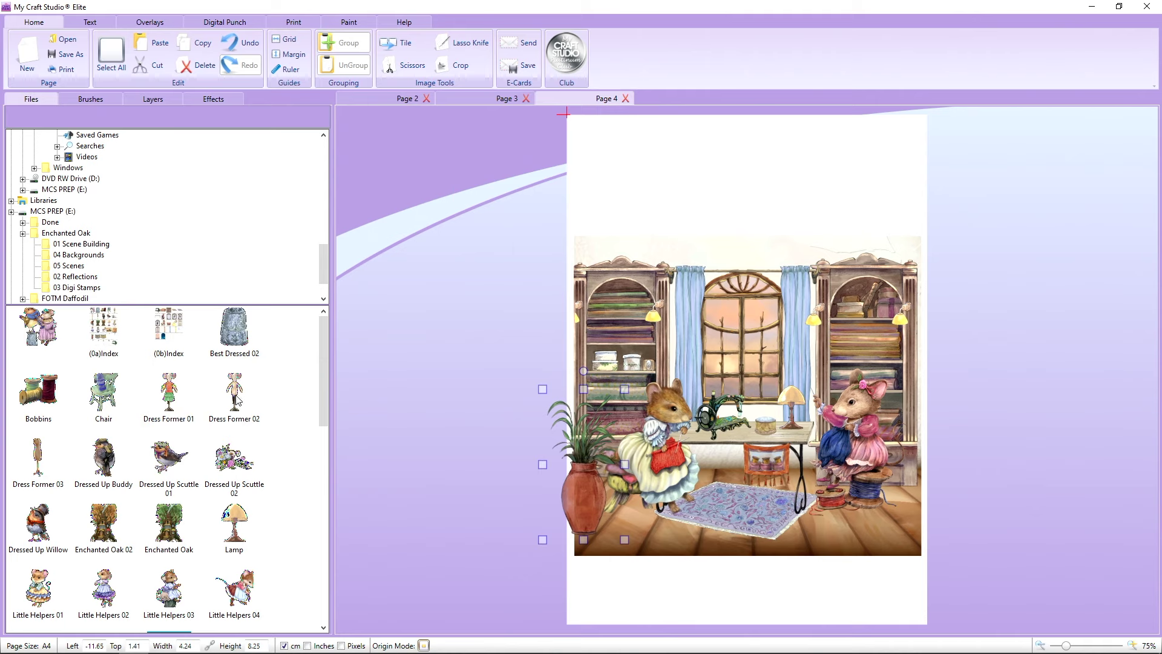
# Step: Add Dress Former 02 at the scene's left edge, resize it and place it behind the other figures
pyautogui.moveTo(238, 400); pyautogui.dragTo(477, 295)
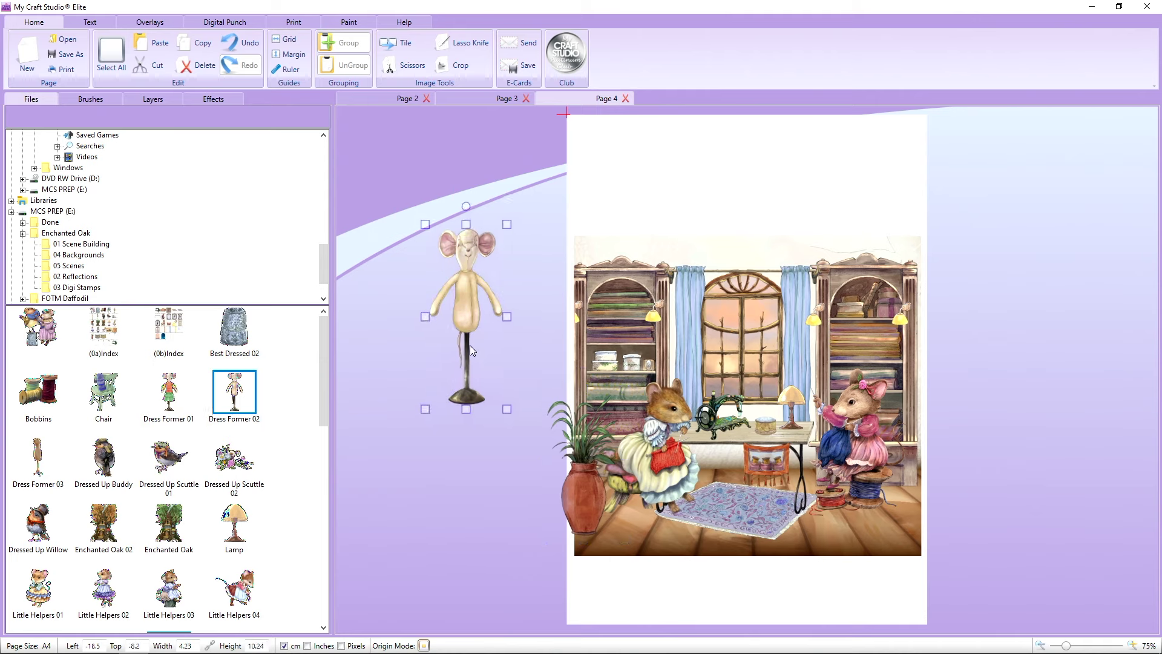
pyautogui.moveTo(470, 335); pyautogui.dragTo(592, 430)
pyautogui.moveTo(563, 513); pyautogui.dragTo(572, 528)
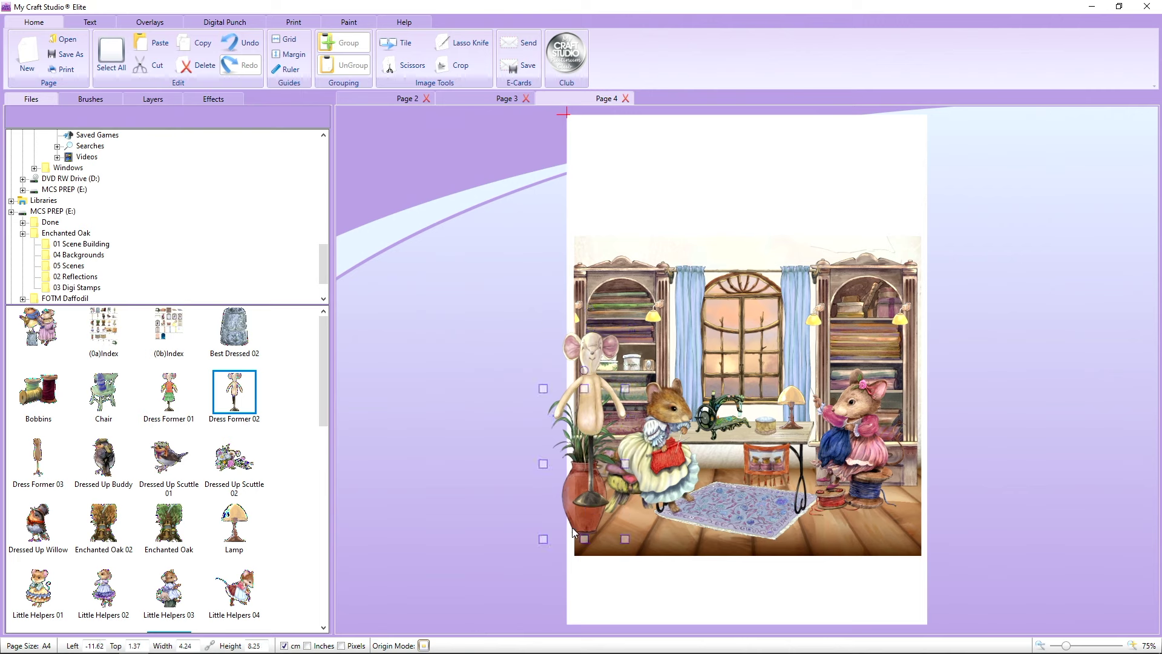
pyautogui.rightClick(572, 528)
pyautogui.moveTo(617, 472)
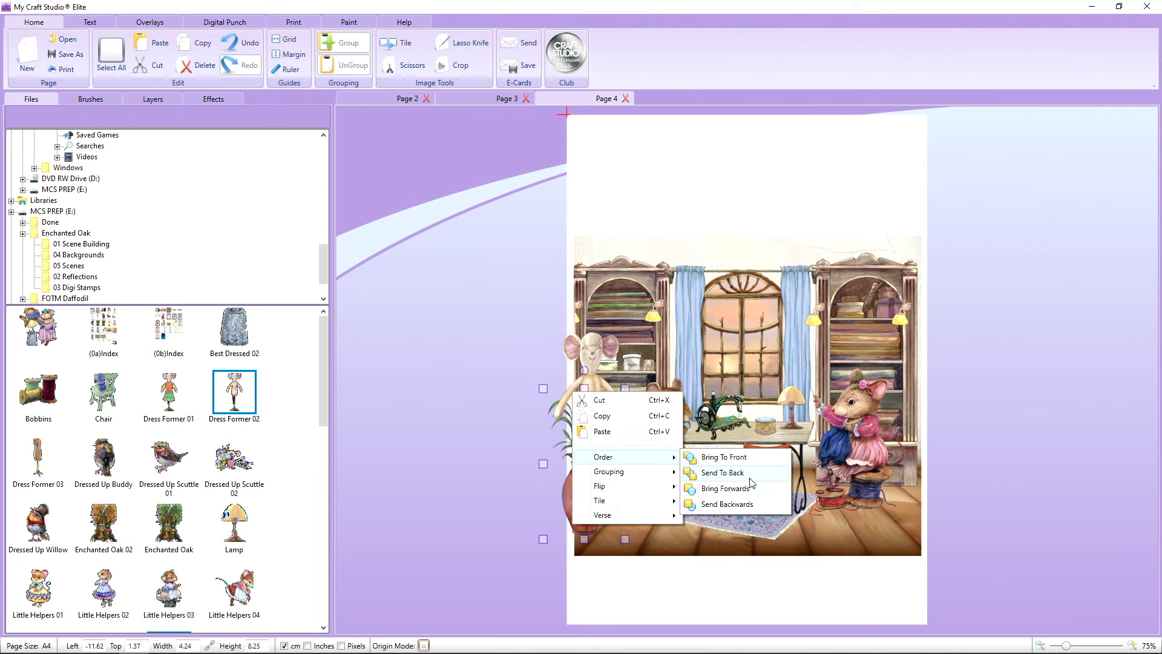
pyautogui.click(744, 468)
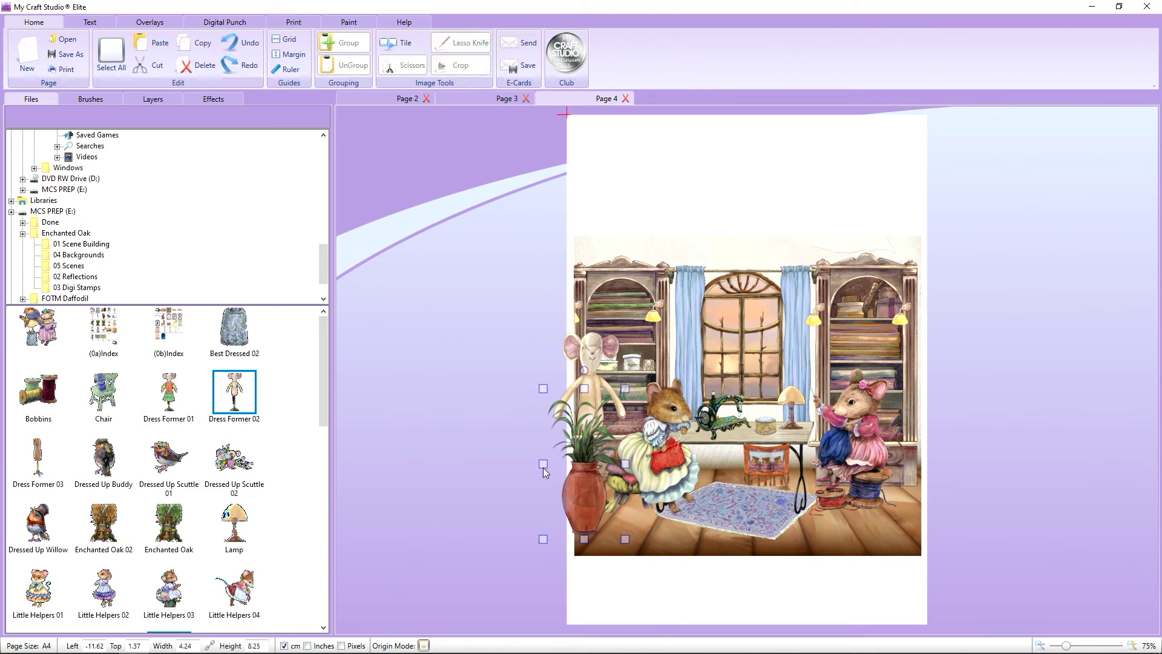
# Step: Crop the dress form's left side in two passes so it sits flush with the scene edge
pyautogui.moveTo(543, 466); pyautogui.dragTo(569, 464)
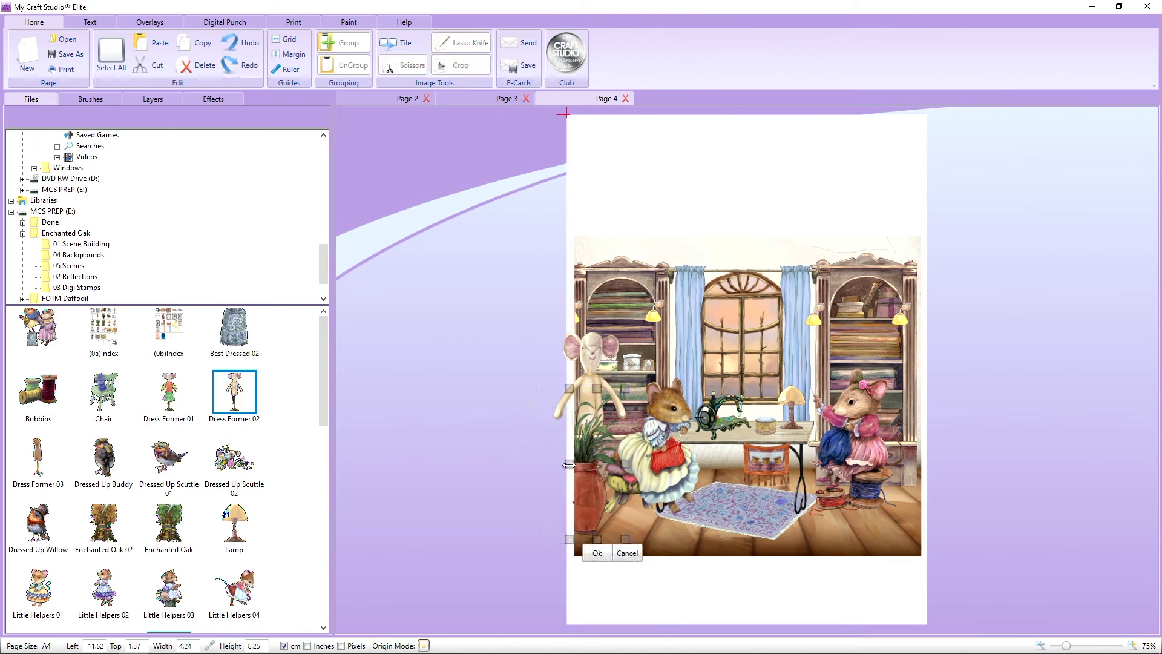
pyautogui.click(598, 554)
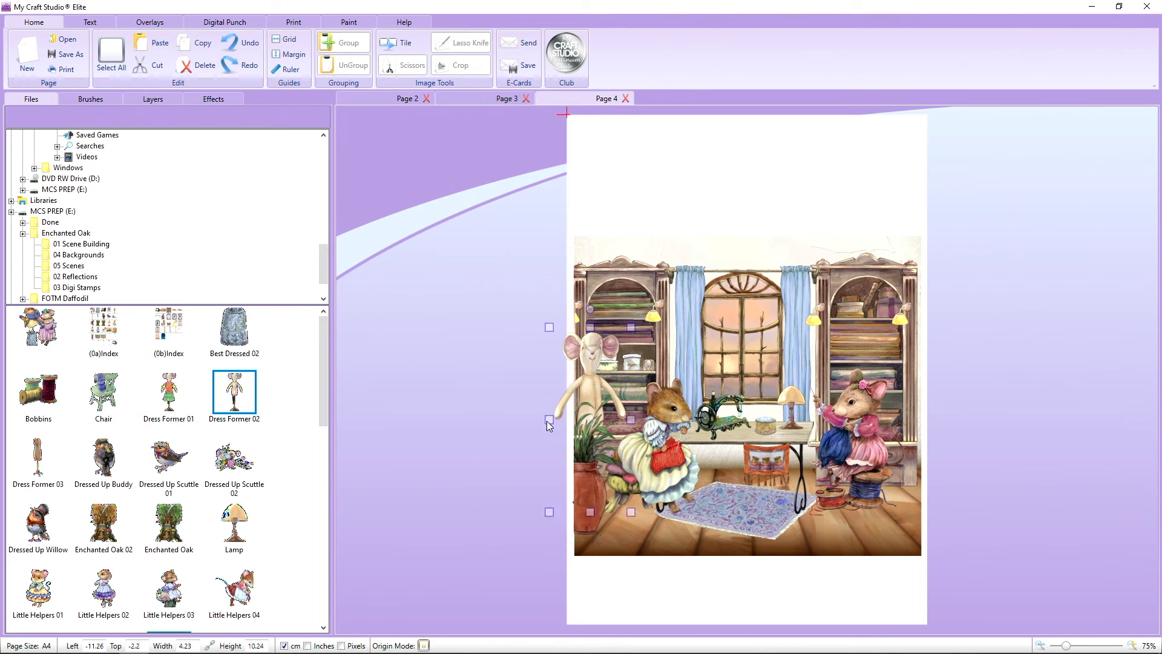
pyautogui.moveTo(547, 421); pyautogui.dragTo(567, 422)
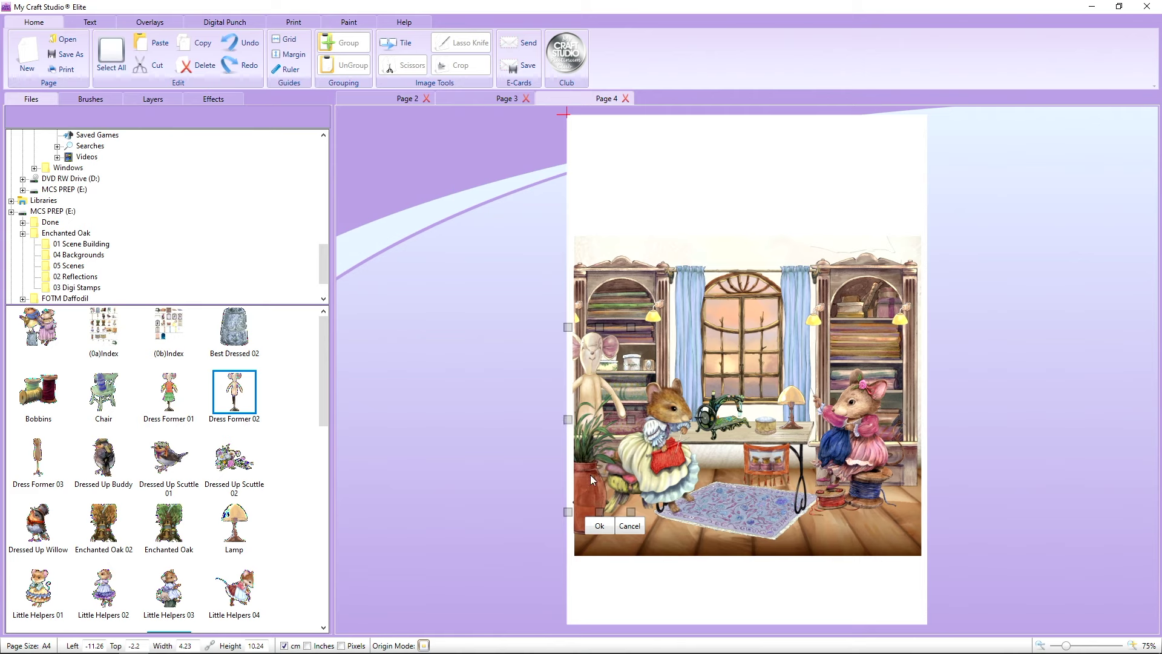
pyautogui.click(609, 530)
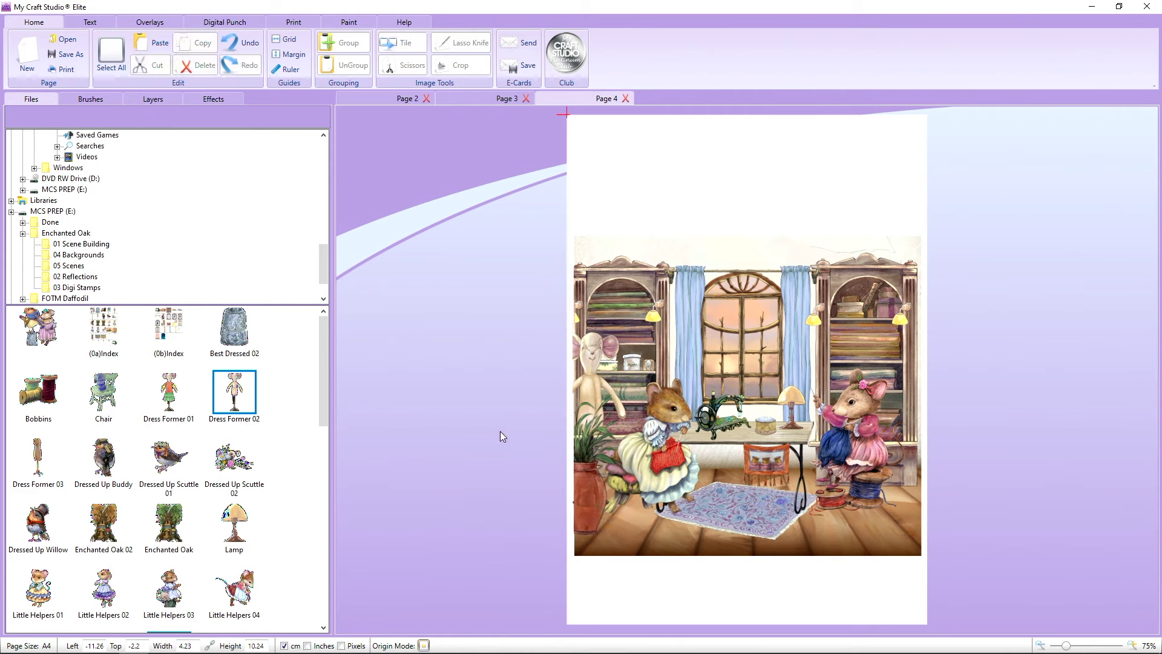
# Step: Group every scene object into one 20.34 × 18.62 cm picture and move it up and left
pyautogui.click(244, 454)
pyautogui.click(402, 392)
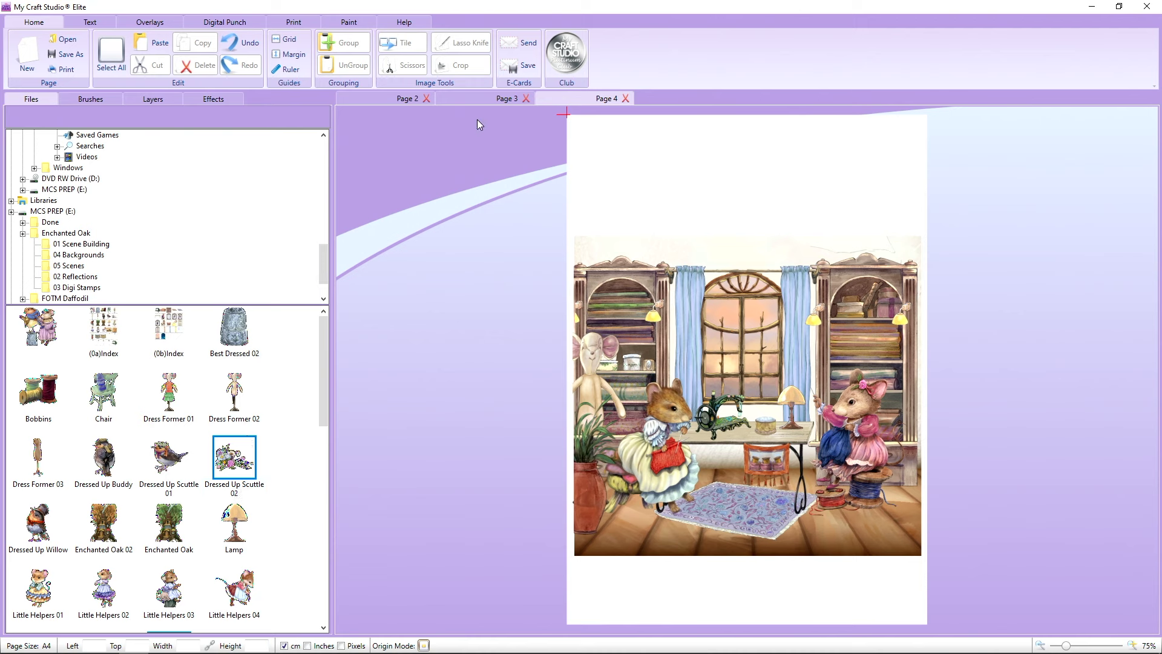
pyautogui.moveTo(524, 185); pyautogui.dragTo(966, 599)
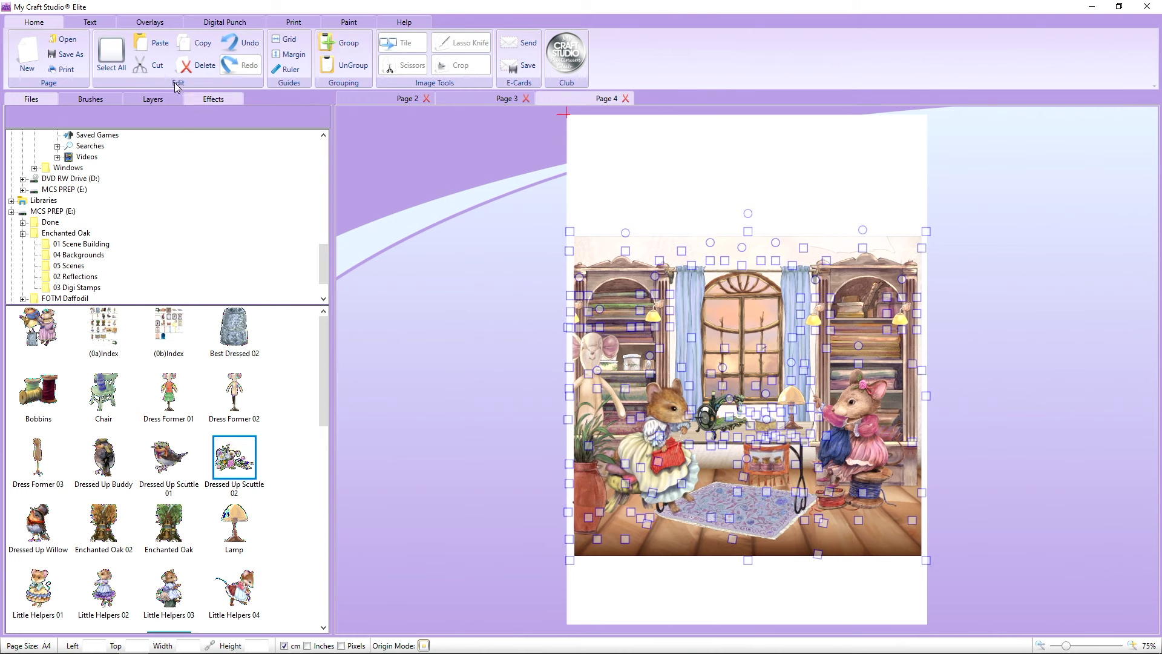
pyautogui.click(153, 98)
pyautogui.click(510, 303)
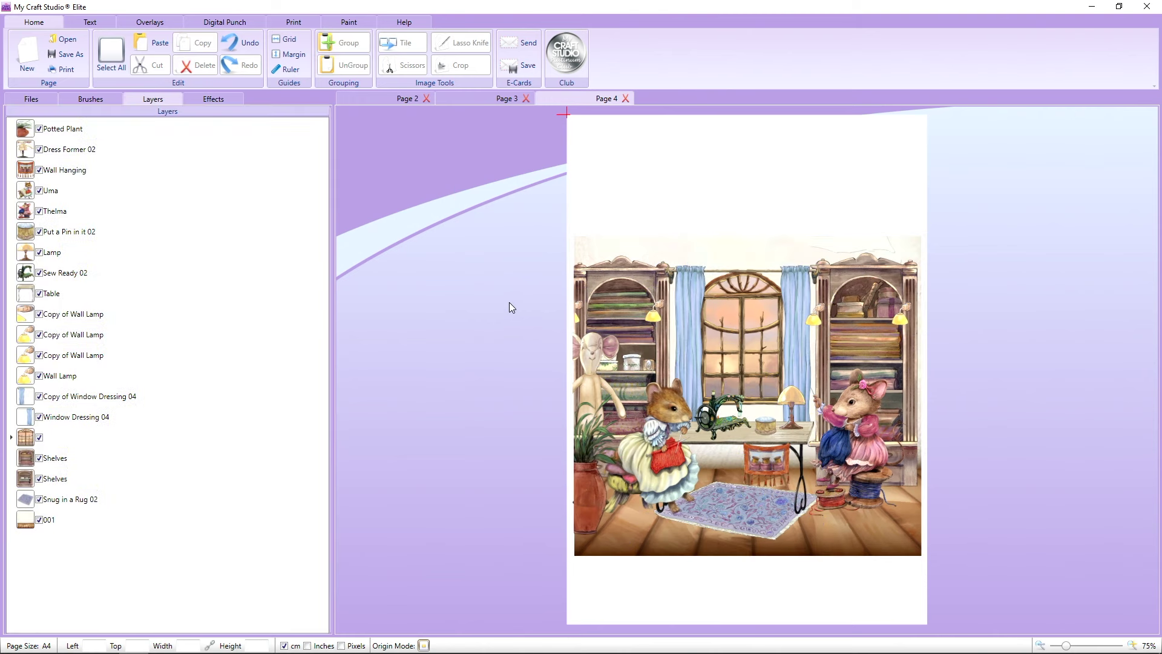
pyautogui.moveTo(511, 164); pyautogui.dragTo(944, 599)
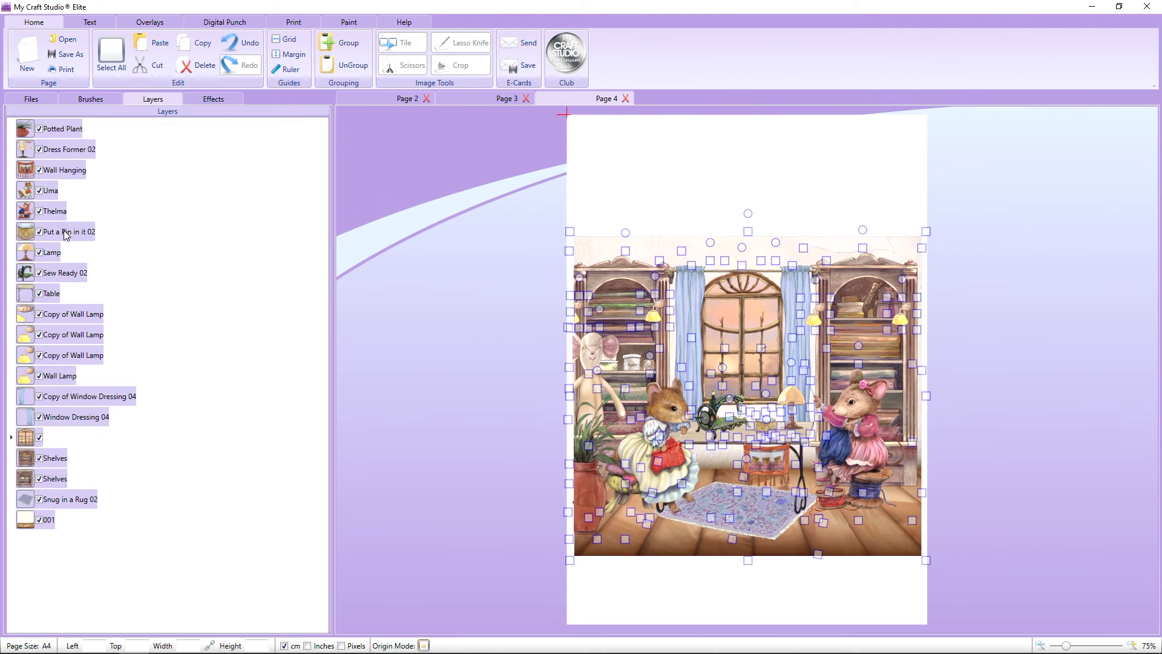
pyautogui.click(345, 44)
pyautogui.moveTo(663, 364); pyautogui.dragTo(575, 305)
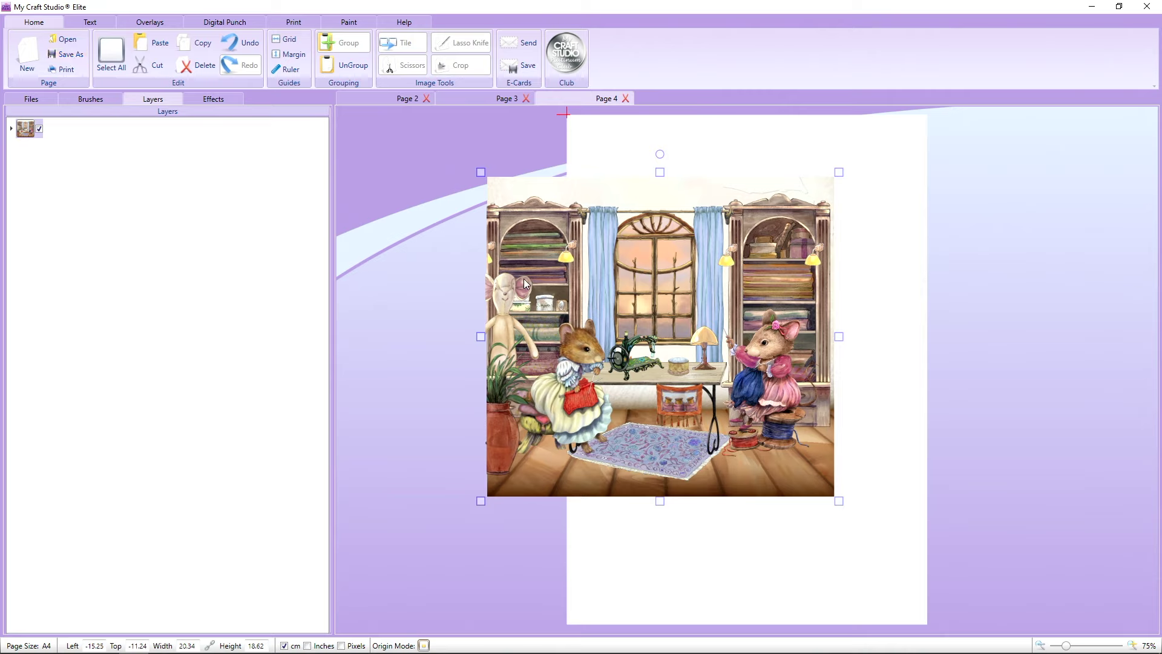
# Step: Move the grouped scene onto the page and shrink it to fit
pyautogui.moveTo(605, 281); pyautogui.dragTo(699, 292)
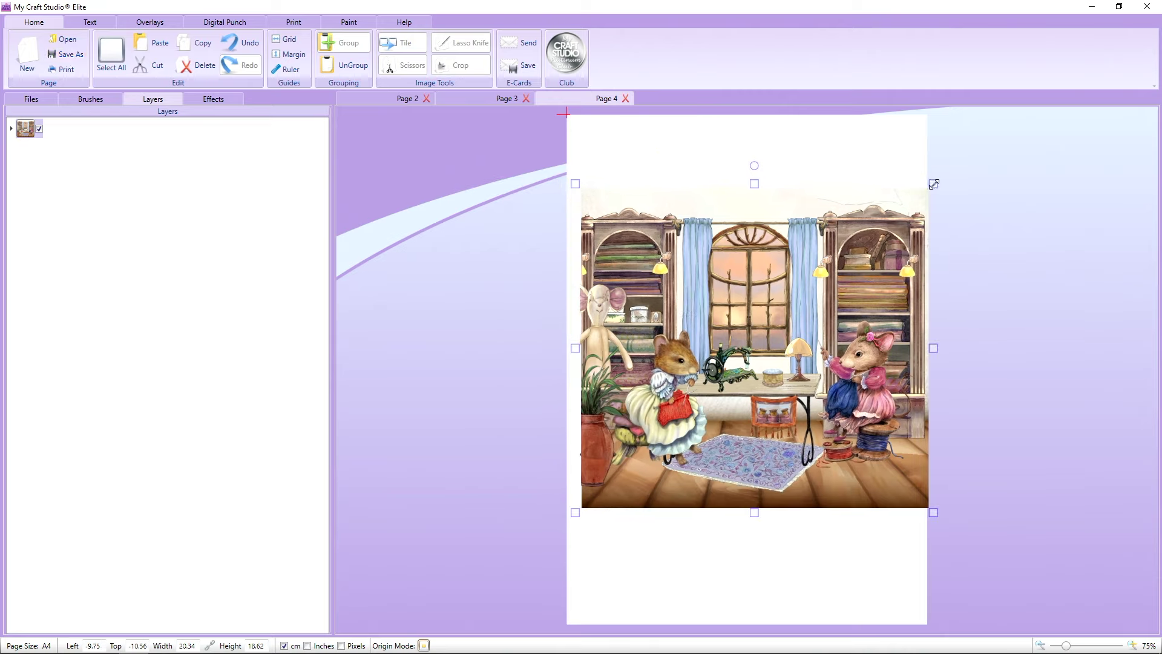
pyautogui.moveTo(934, 184); pyautogui.dragTo(986, 214)
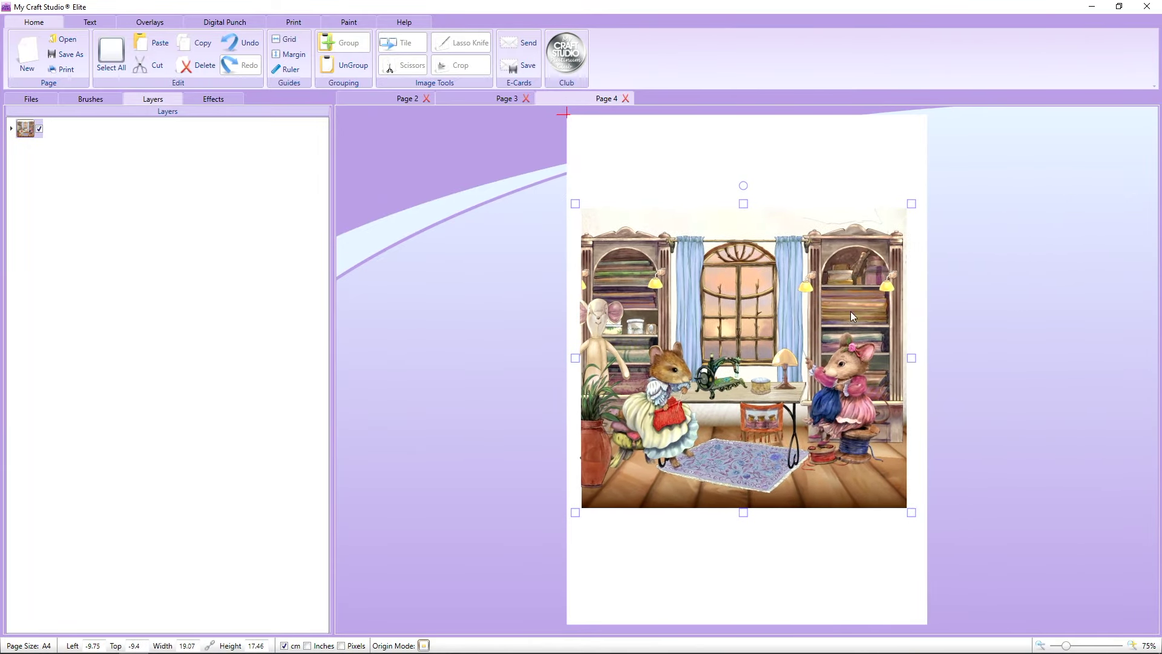
pyautogui.press('Right')
pyautogui.press('Up')
# Step: Duplicate the scene and darken the copy to solid black with Brightness -1
pyautogui.rightClick(836, 309)
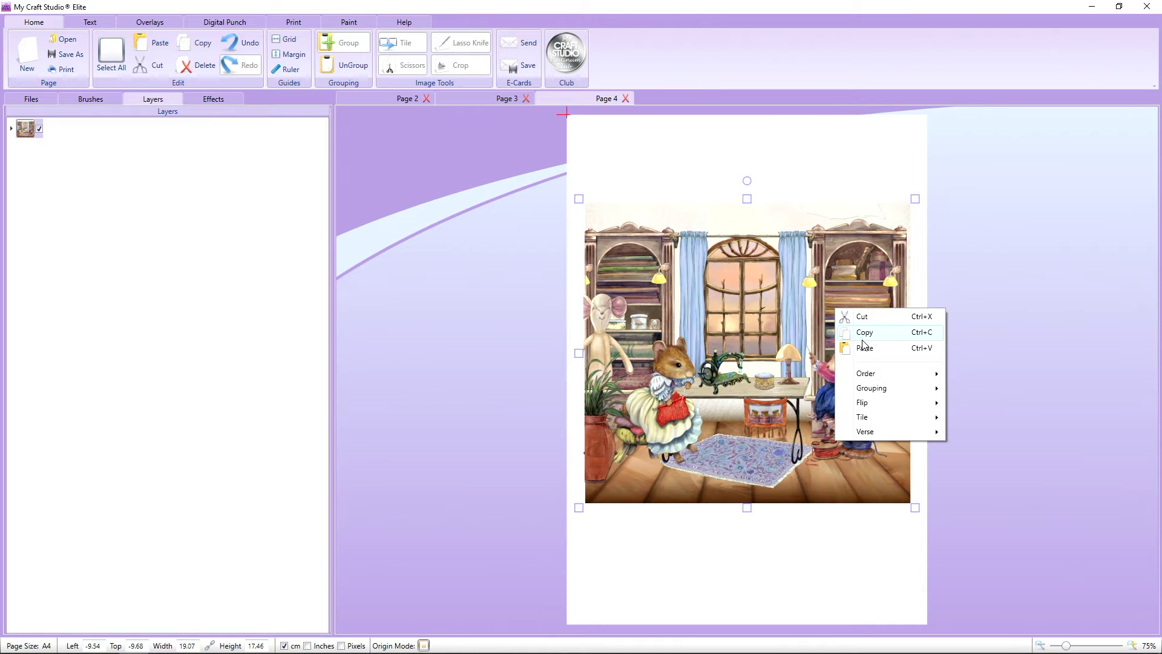
pyautogui.click(840, 335)
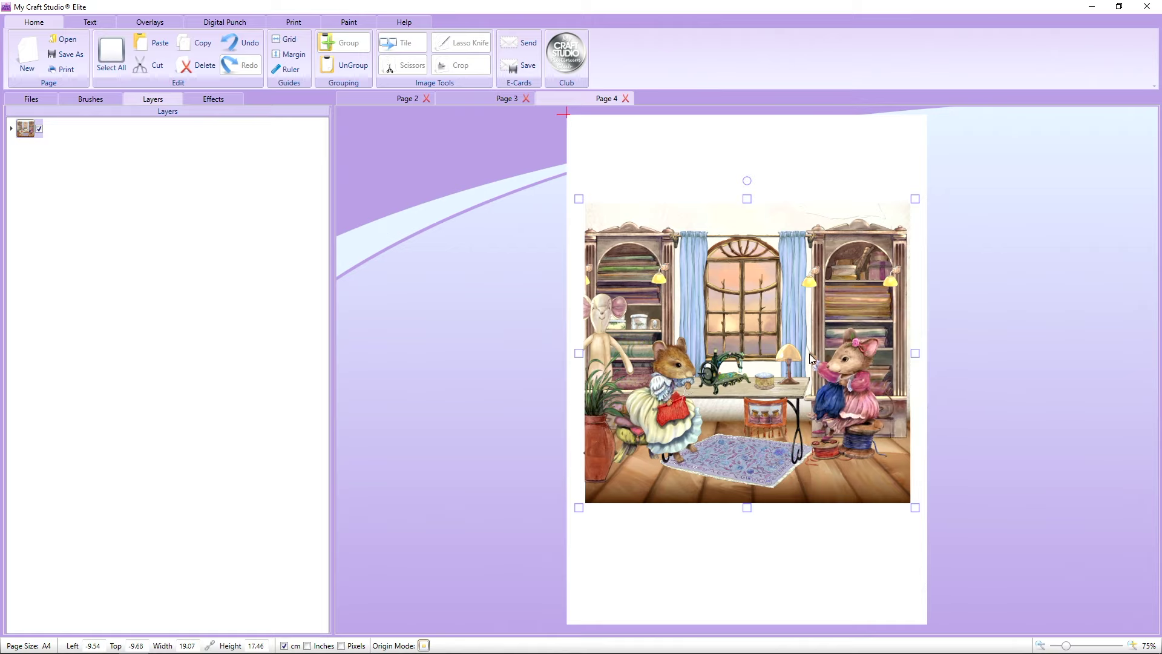
pyautogui.rightClick(793, 320)
pyautogui.click(829, 359)
pyautogui.moveTo(828, 367); pyautogui.dragTo(768, 362)
pyautogui.click(215, 99)
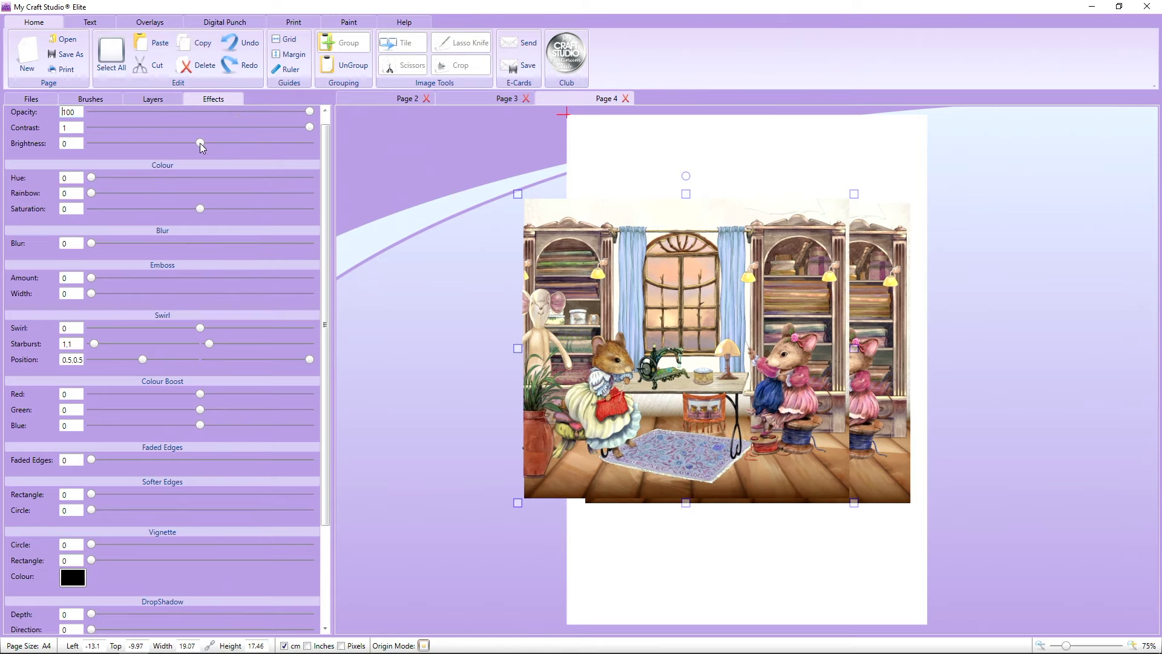
pyautogui.moveTo(200, 143); pyautogui.dragTo(91, 143)
# Step: Send the black copy behind the scene and enlarge it into a border of about 19.55 × 18 cm
pyautogui.rightClick(646, 347)
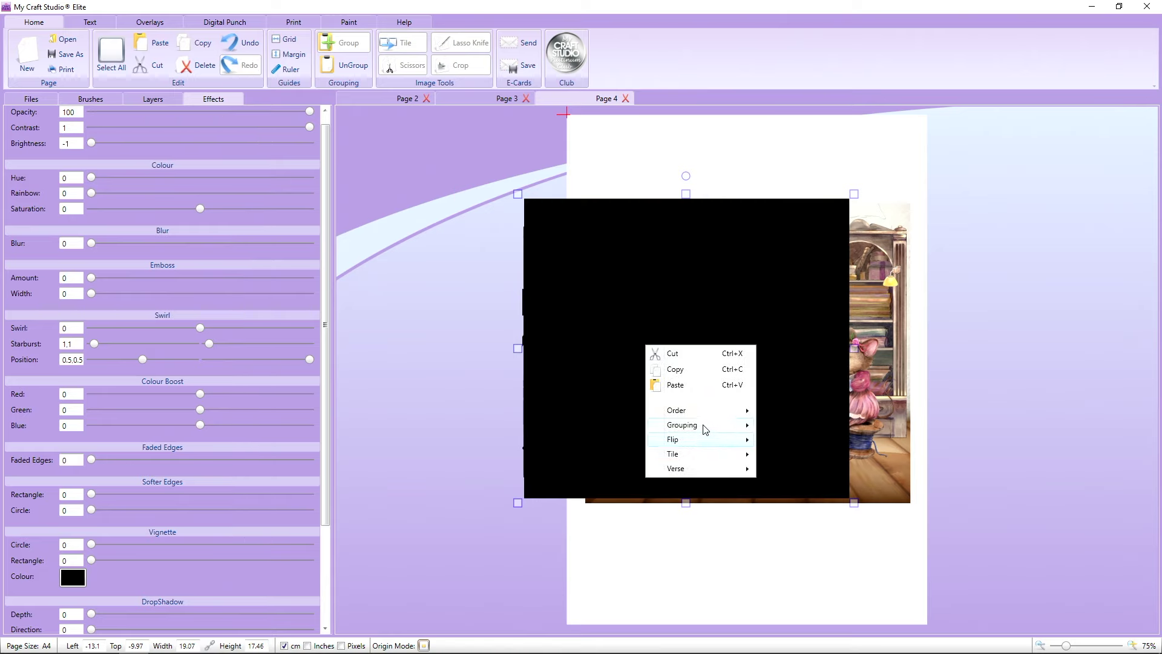
pyautogui.moveTo(704, 412)
pyautogui.click(802, 428)
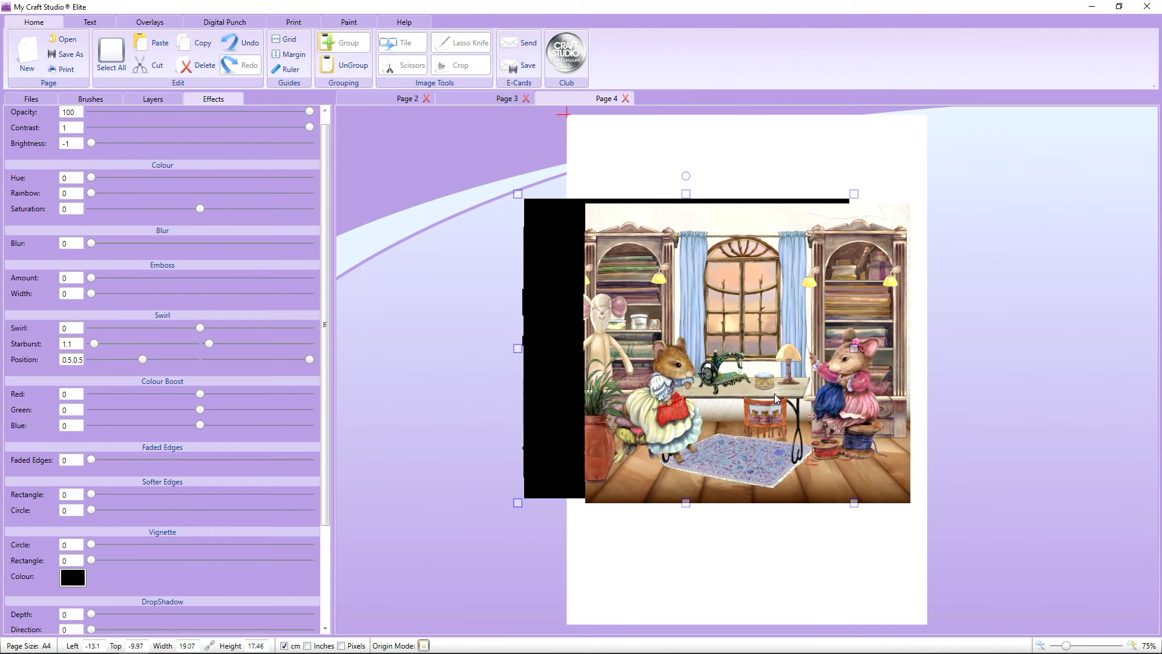
pyautogui.moveTo(541, 239); pyautogui.dragTo(602, 244)
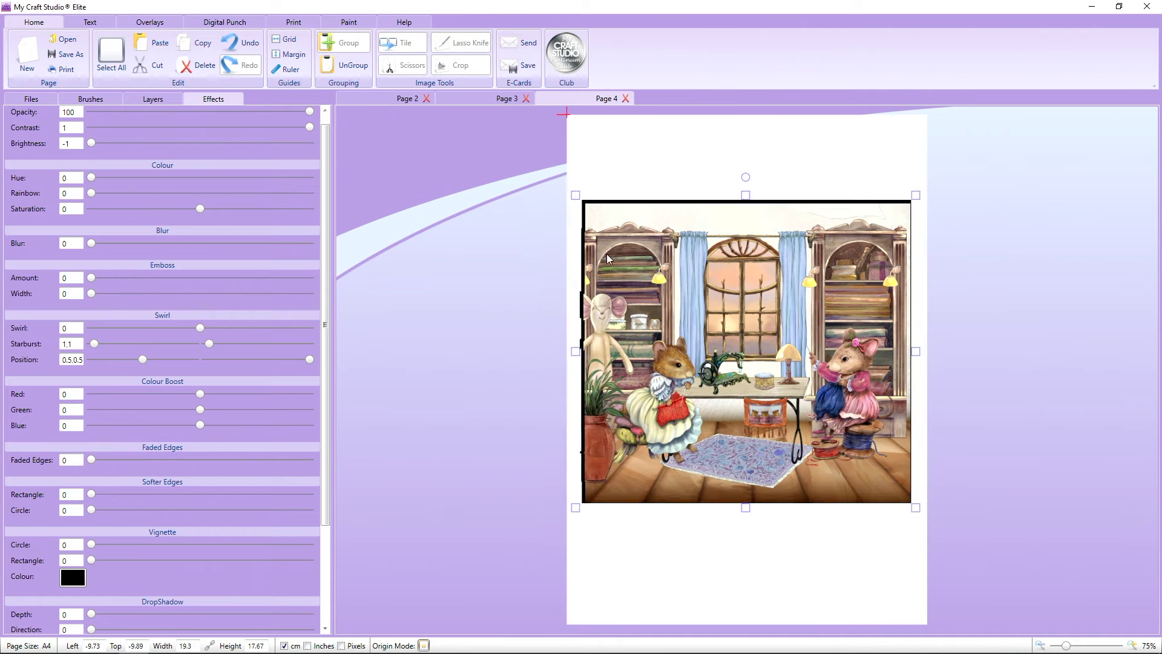
pyautogui.moveTo(918, 506); pyautogui.dragTo(919, 513)
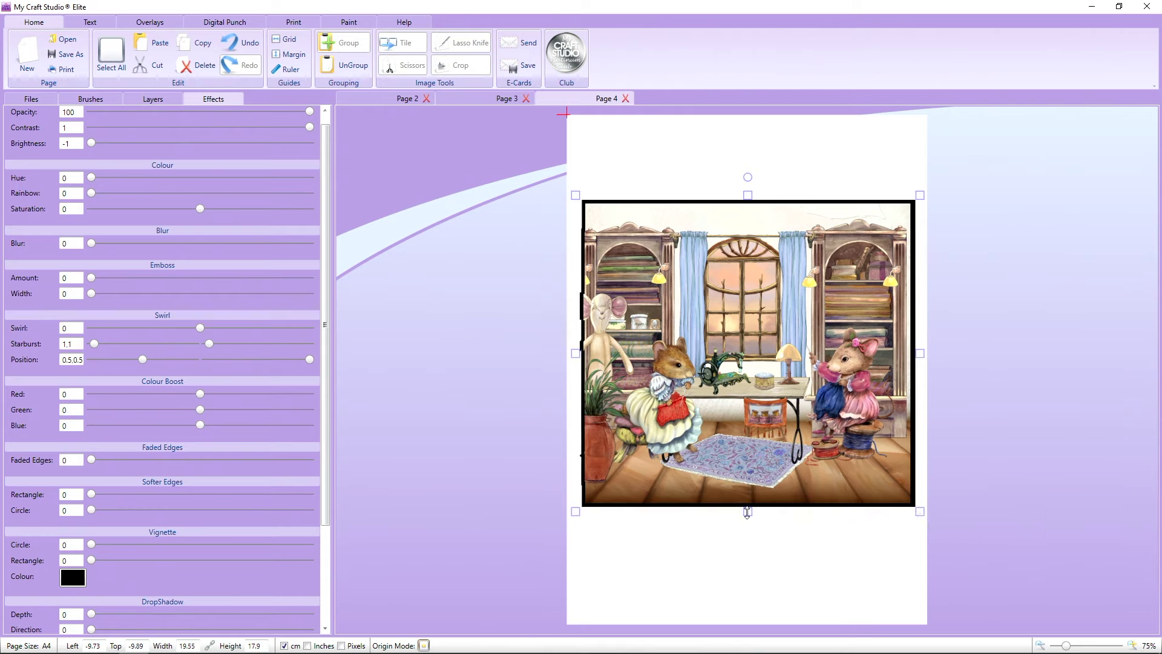
pyautogui.moveTo(748, 512); pyautogui.dragTo(748, 513)
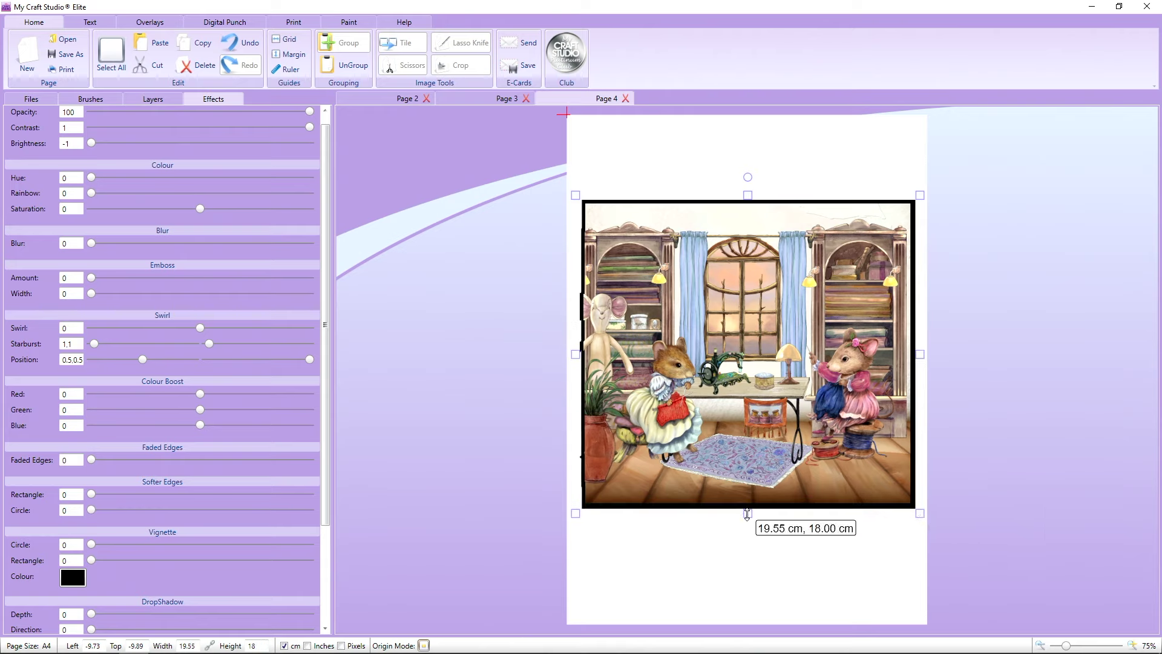
pyautogui.click(962, 488)
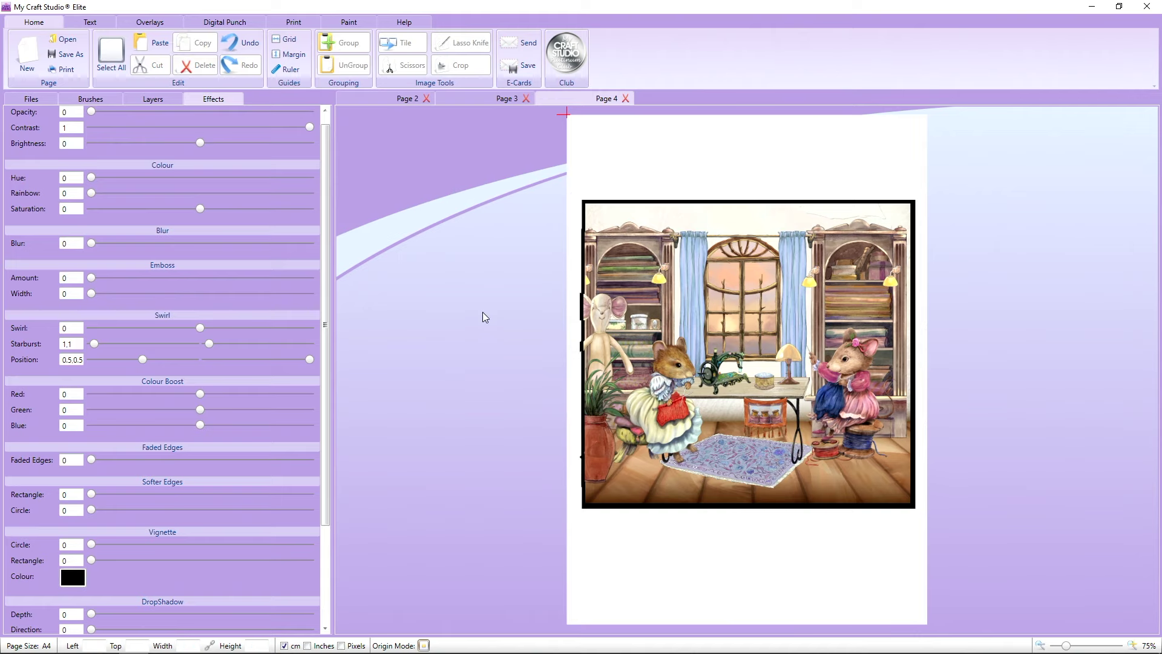
# Step: Undo the black border changes back to two scene copies and delete the extra copy beside the page
pyautogui.click(48, 99)
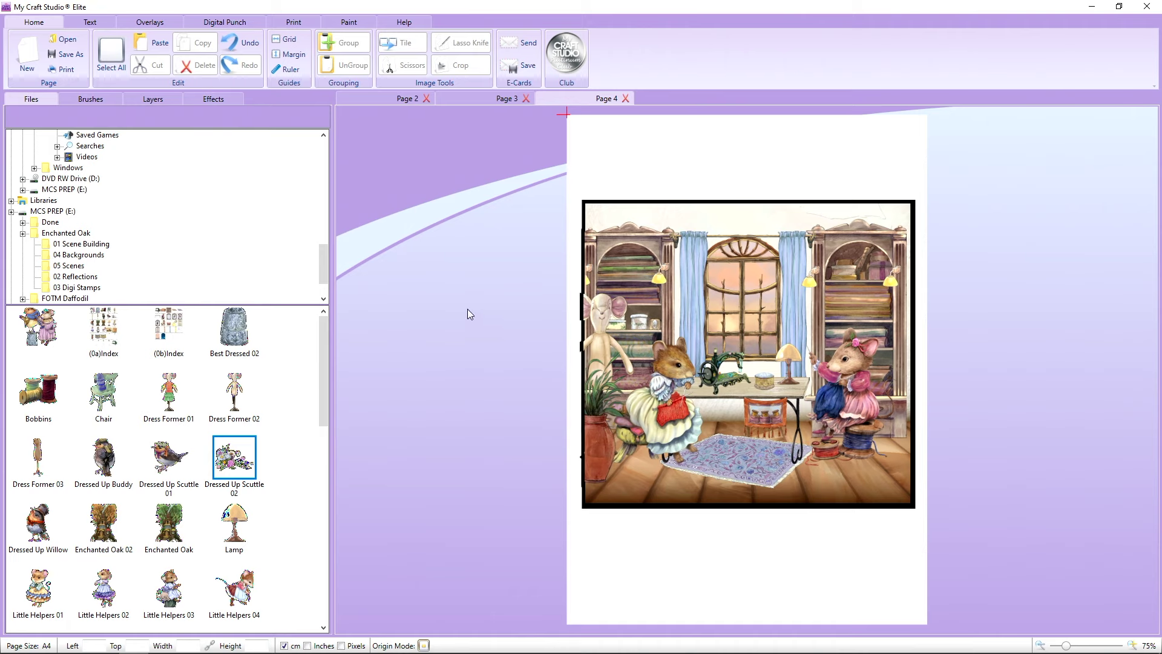
pyautogui.click(233, 44)
pyautogui.click(233, 44)
pyautogui.click(233, 43)
pyautogui.click(233, 44)
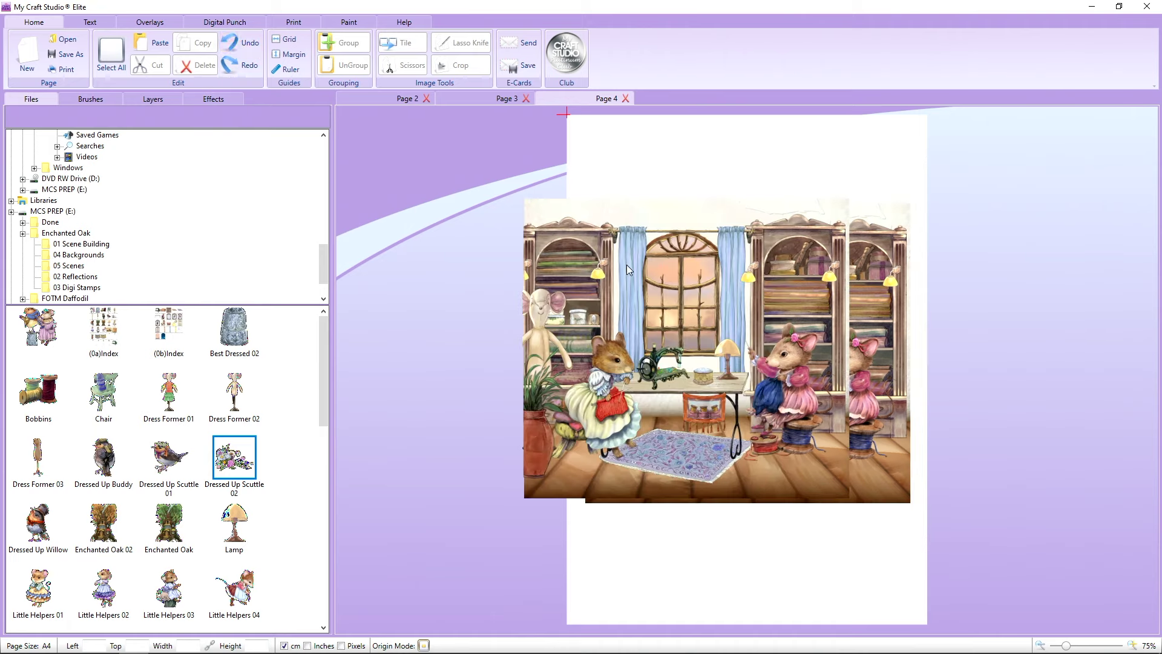
pyautogui.click(503, 286)
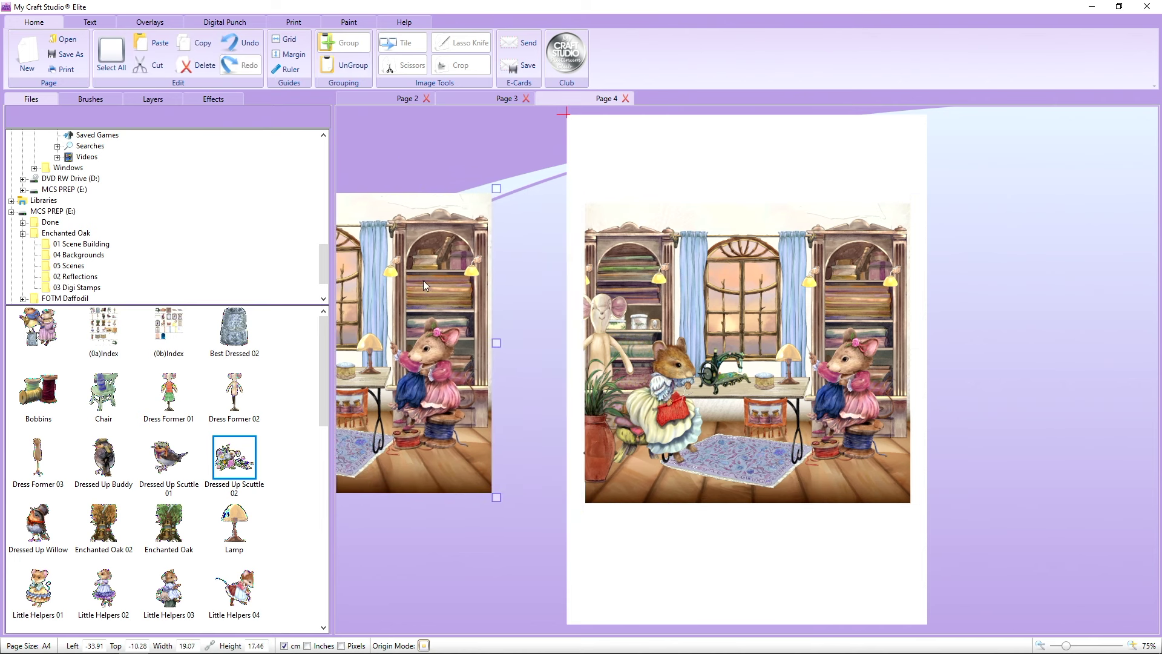
pyautogui.click(194, 65)
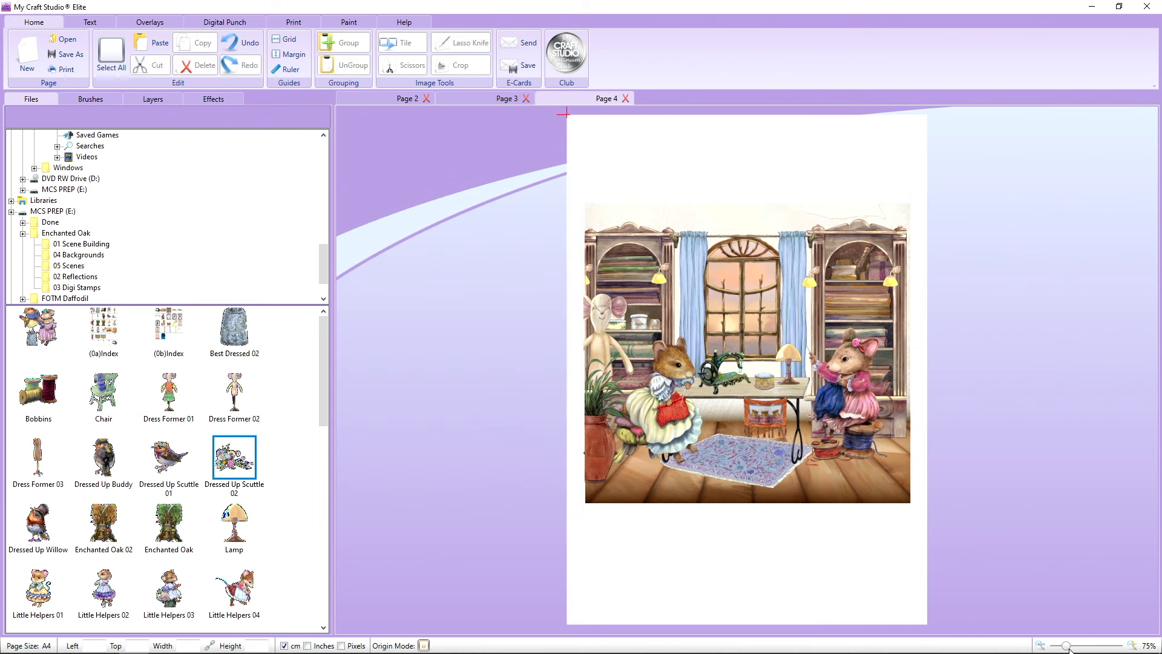
# Step: Reposition the 19.07 × 17.46 cm grouped scene so it sits near the top of Page 4
pyautogui.moveTo(1069, 647); pyautogui.dragTo(1082, 647)
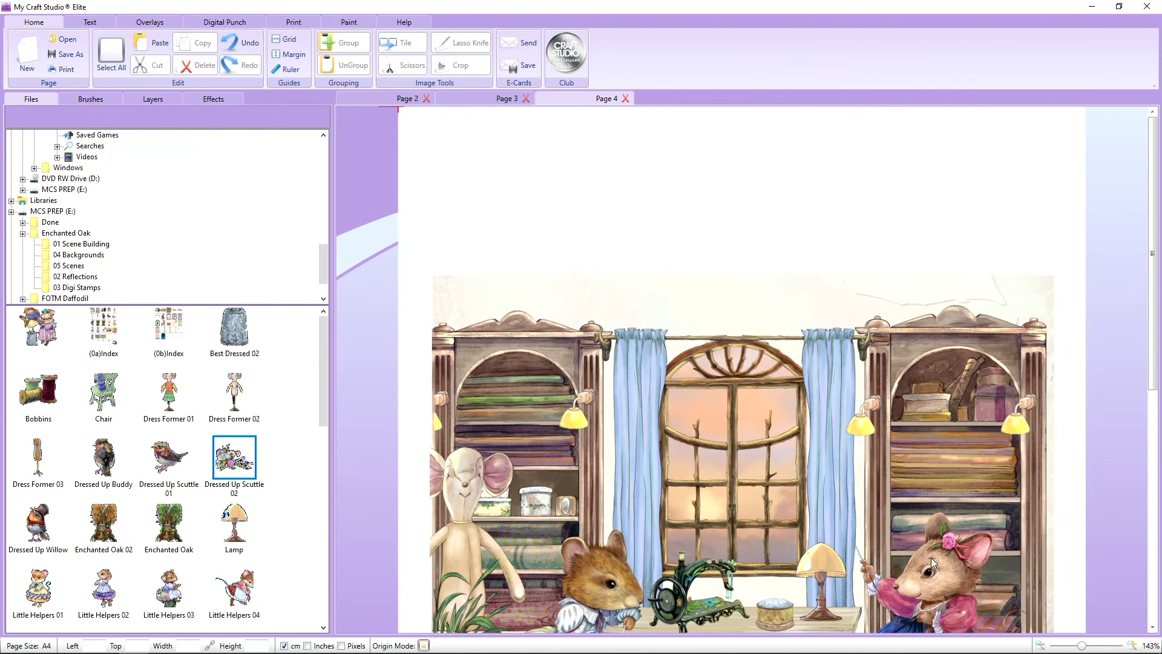
pyautogui.scroll(-2, 931, 558)
pyautogui.moveTo(920, 522); pyautogui.dragTo(863, 426)
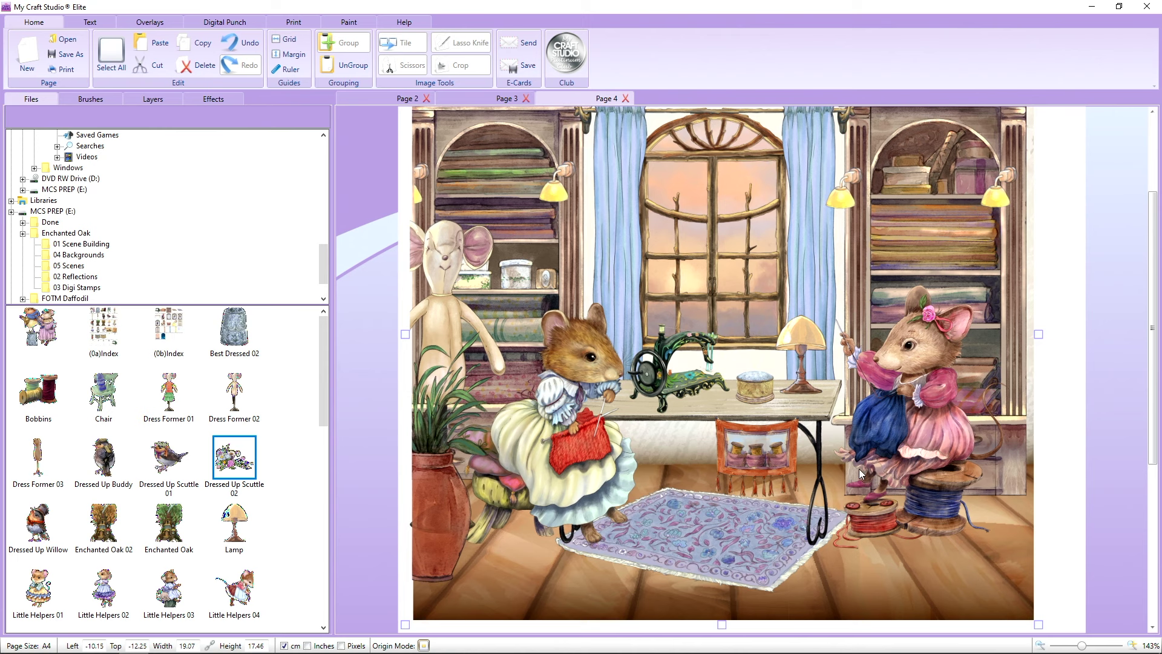
pyautogui.hotkey('ctrl', 'z')
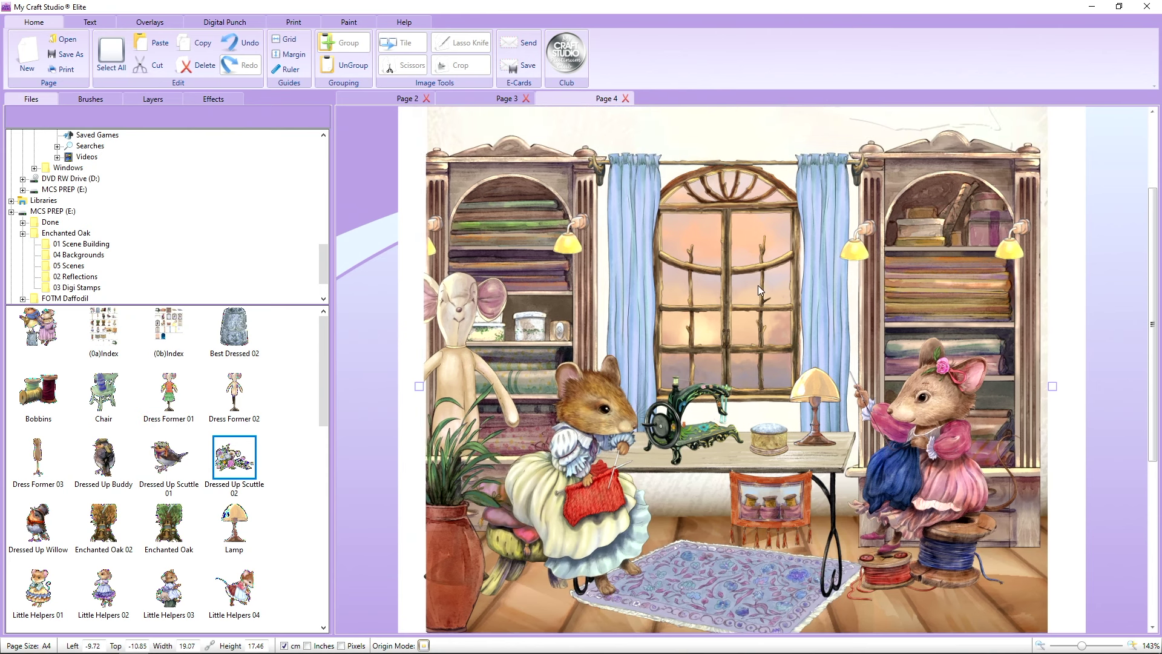
pyautogui.hotkey('ctrl', 'z')
pyautogui.hotkey('ctrl', 'z')
pyautogui.hotkey('ctrl', 'z')
pyautogui.hotkey('ctrl', 'z')
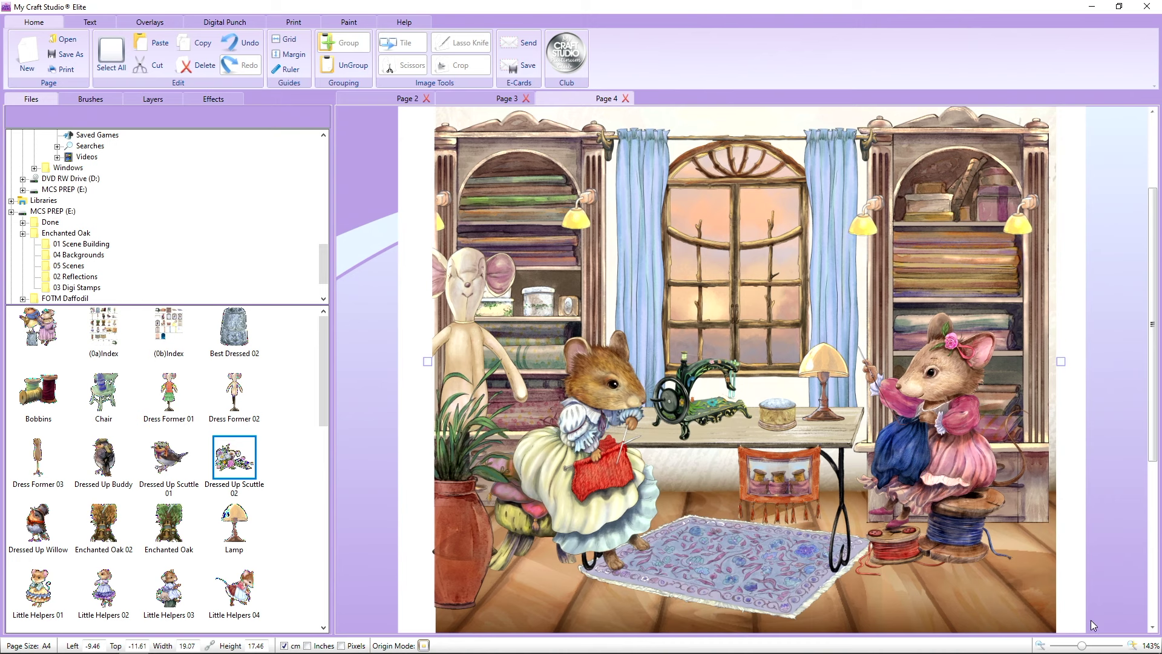
pyautogui.moveTo(1082, 647); pyautogui.dragTo(1070, 647)
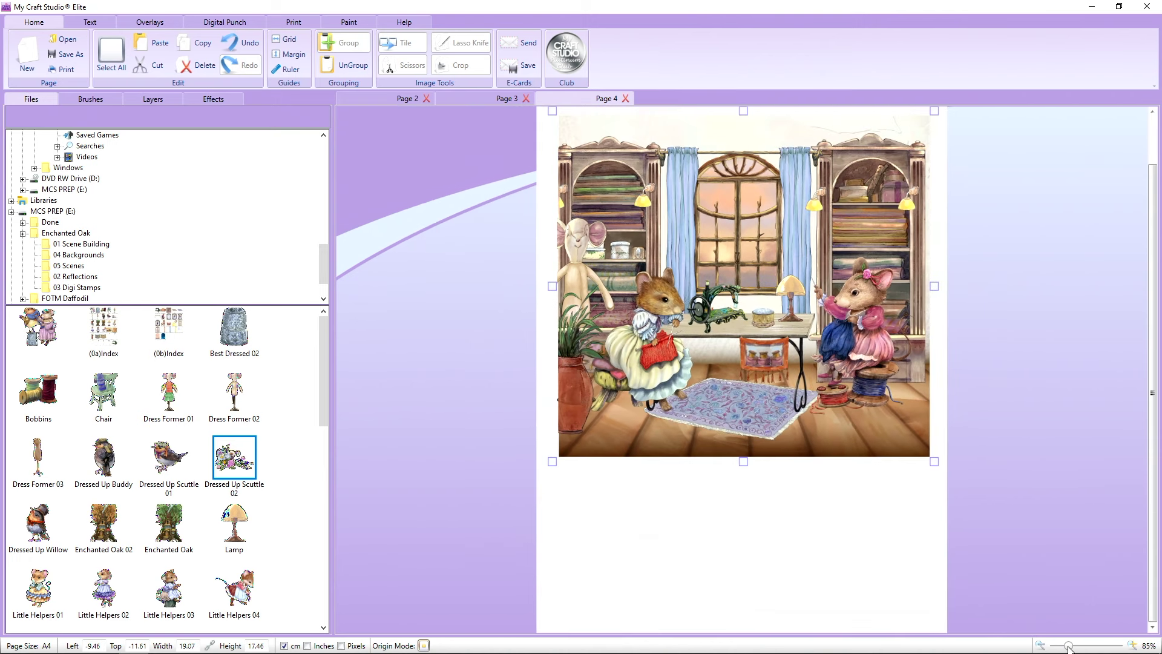
pyautogui.moveTo(851, 335); pyautogui.dragTo(845, 355)
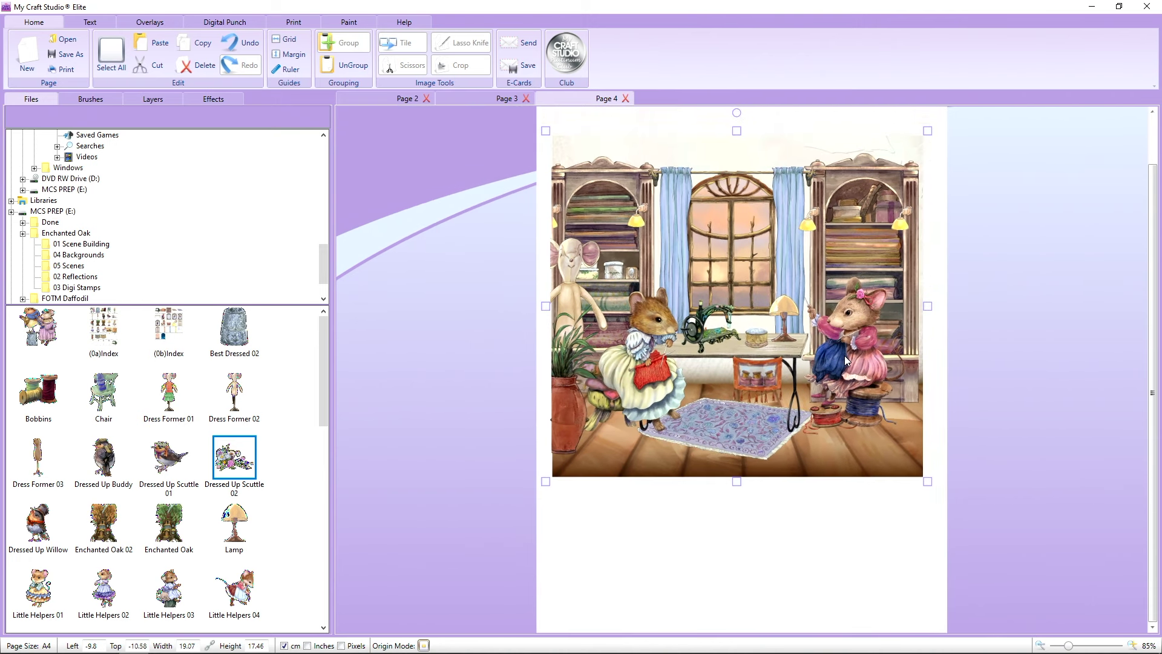